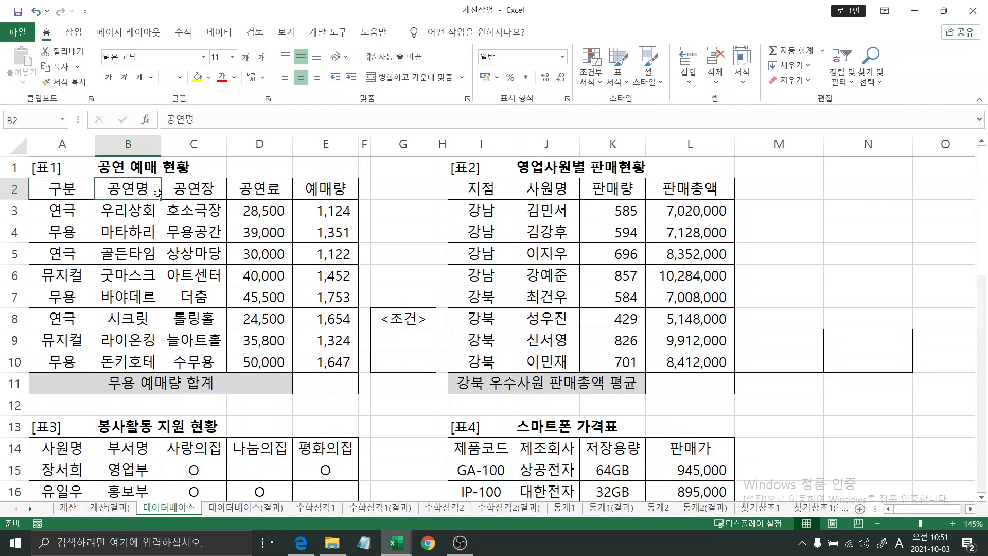
Examine the column headers and each column of the performance booking table, from 구분 to 예매량
click(187, 192)
click(208, 190)
click(311, 190)
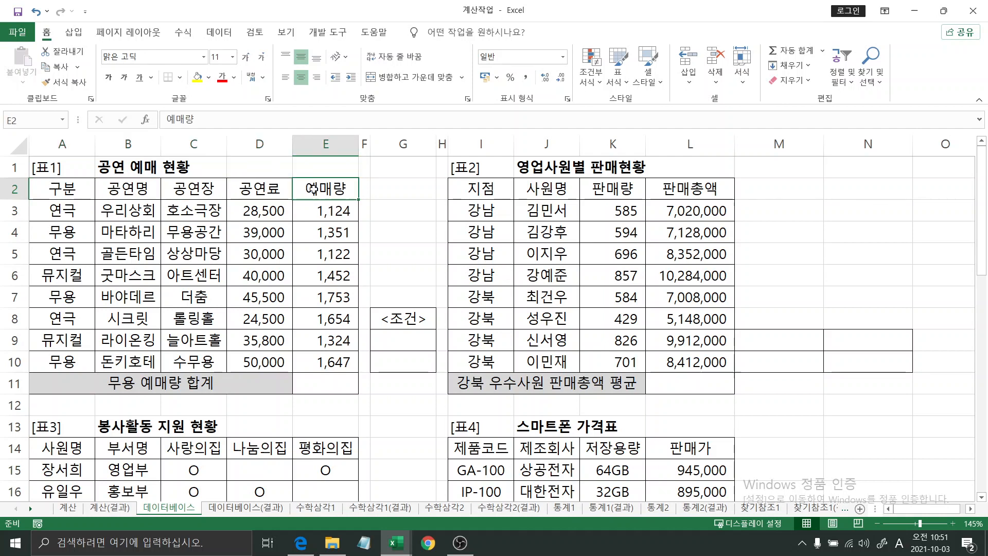
drag(77, 195, 63, 353)
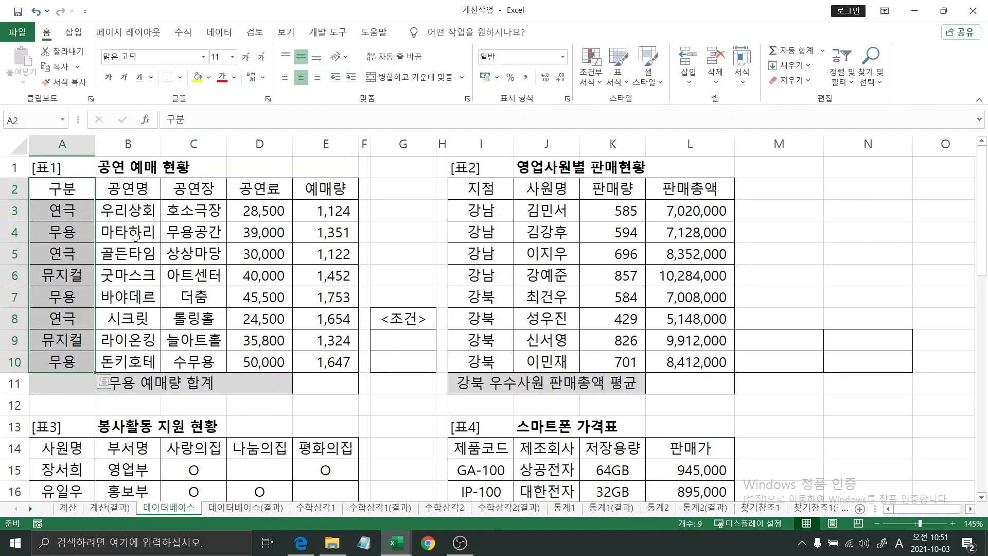
drag(138, 197, 138, 360)
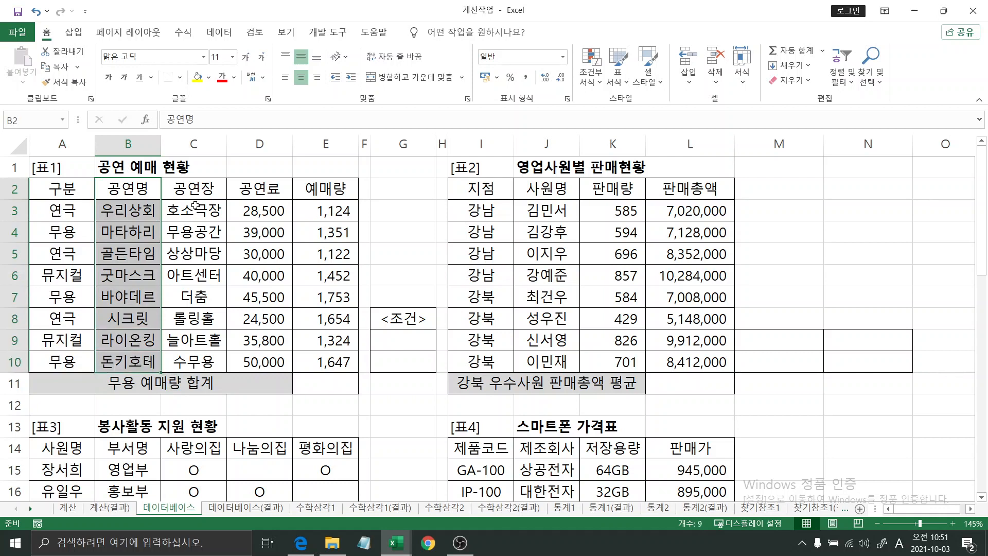
drag(196, 195, 201, 363)
drag(260, 192, 269, 363)
drag(332, 184, 332, 363)
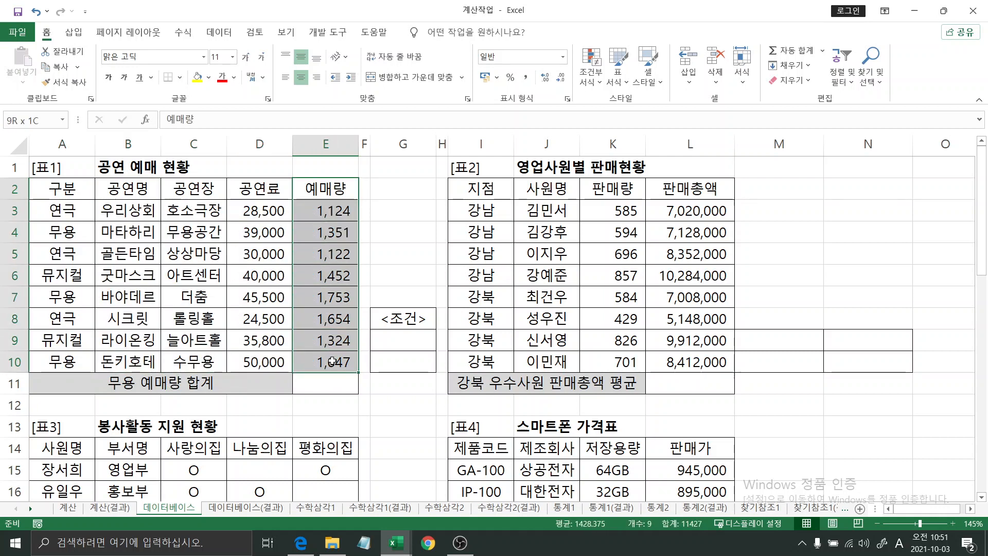
Examine the individual records of the booking table and its full range A2:E10 including the header row
drag(51, 189, 326, 361)
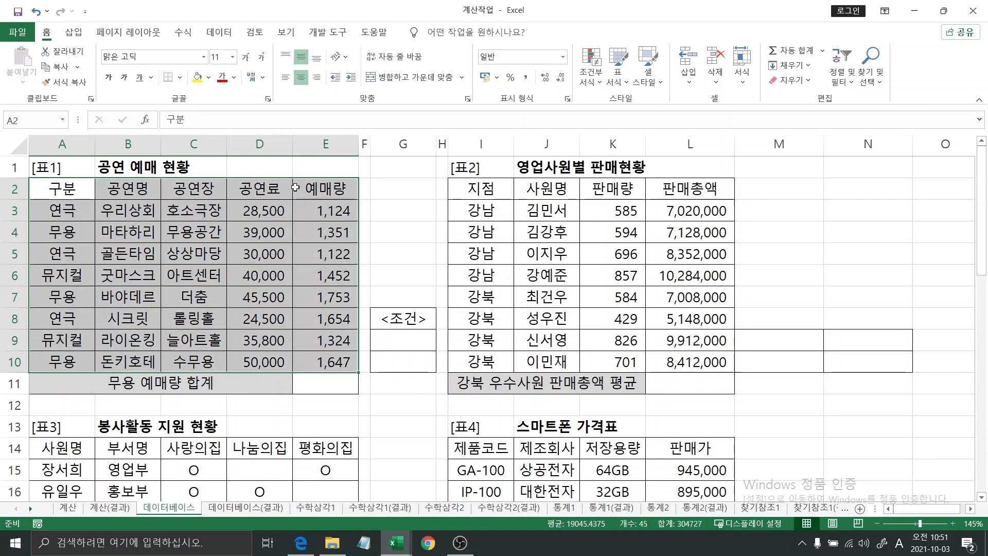
click(60, 192)
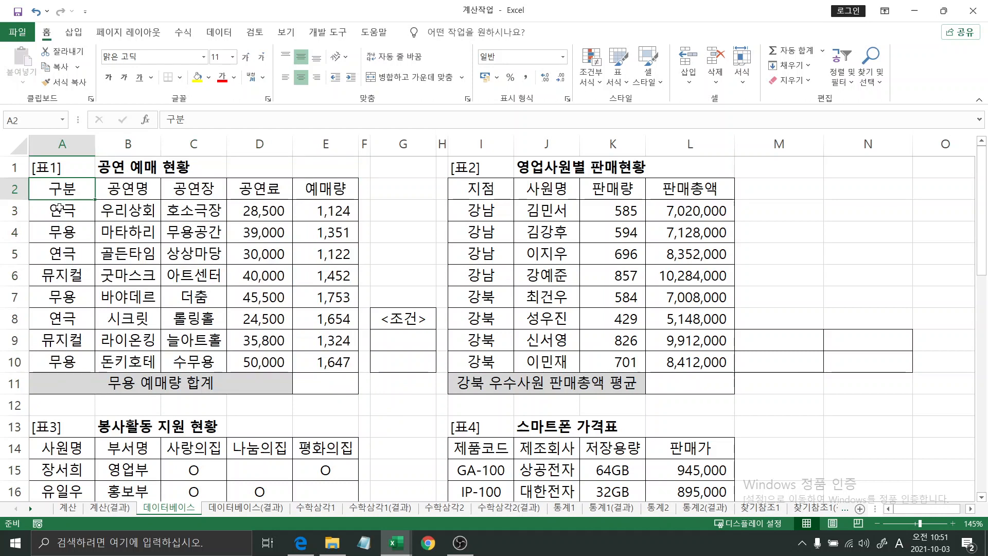
drag(60, 209, 327, 214)
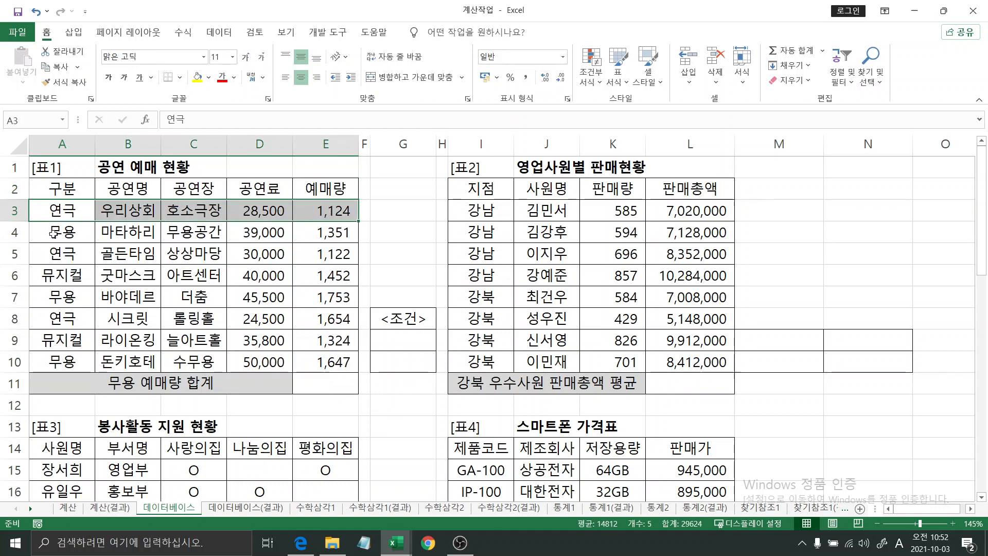
drag(54, 235, 329, 232)
drag(49, 260, 335, 254)
drag(71, 275, 330, 276)
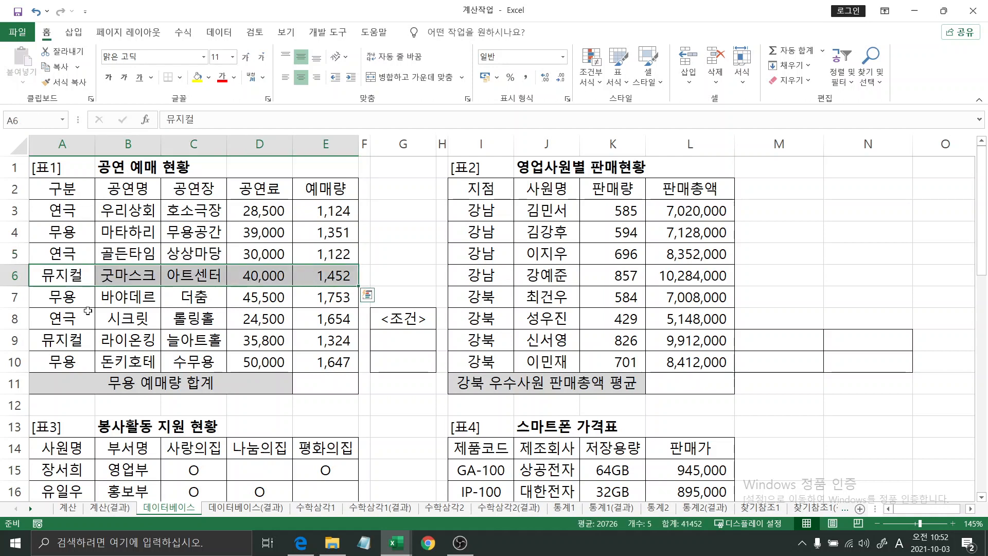
drag(82, 217, 330, 340)
drag(62, 185, 322, 364)
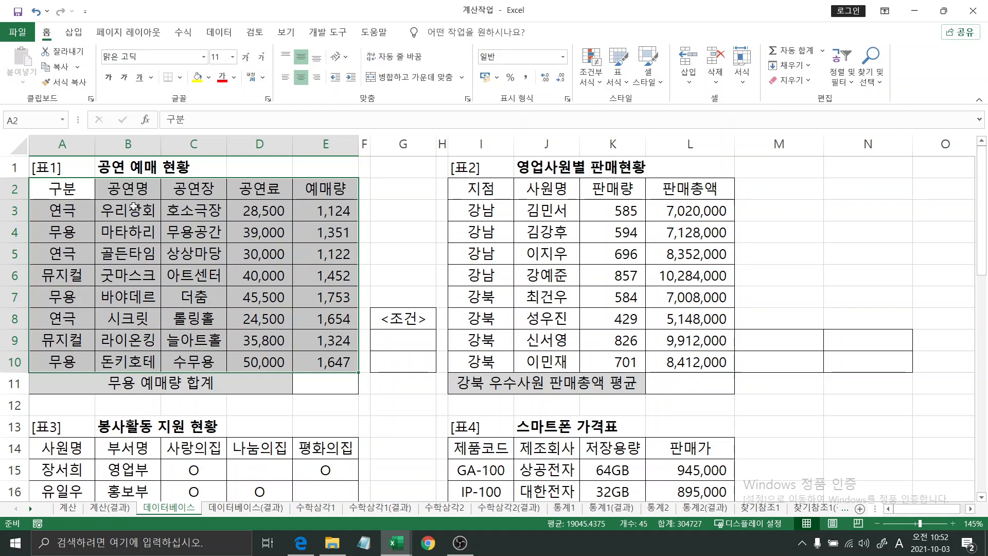
Start a DSUM function in E11 for the 무용 booking total and set its database to A2:E10
click(332, 385)
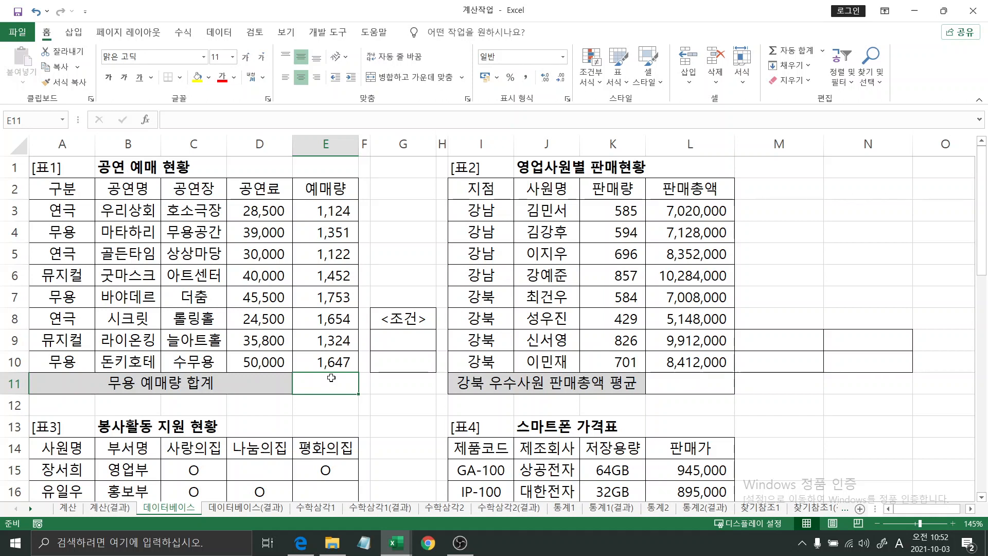
drag(383, 342, 386, 365)
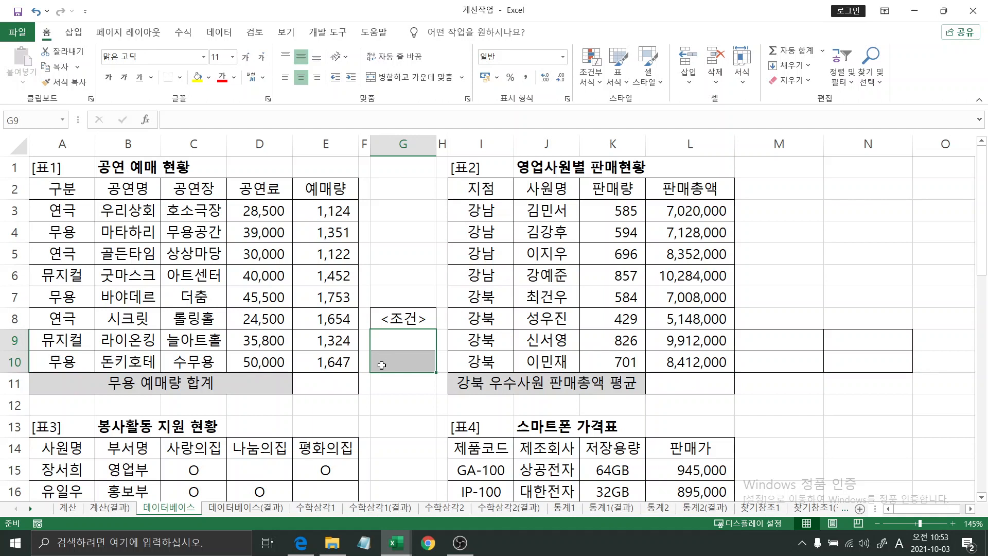
click(323, 386)
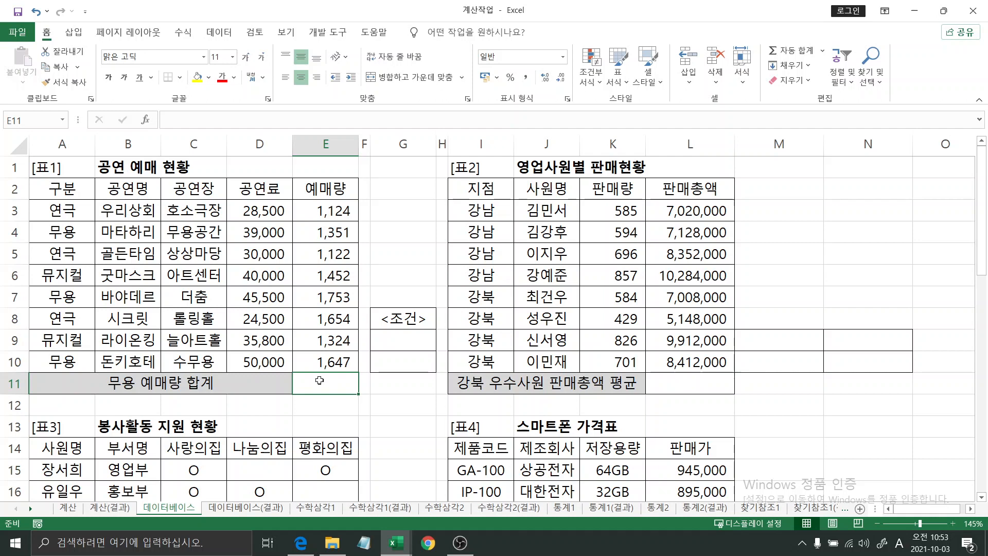
text(=dsum()
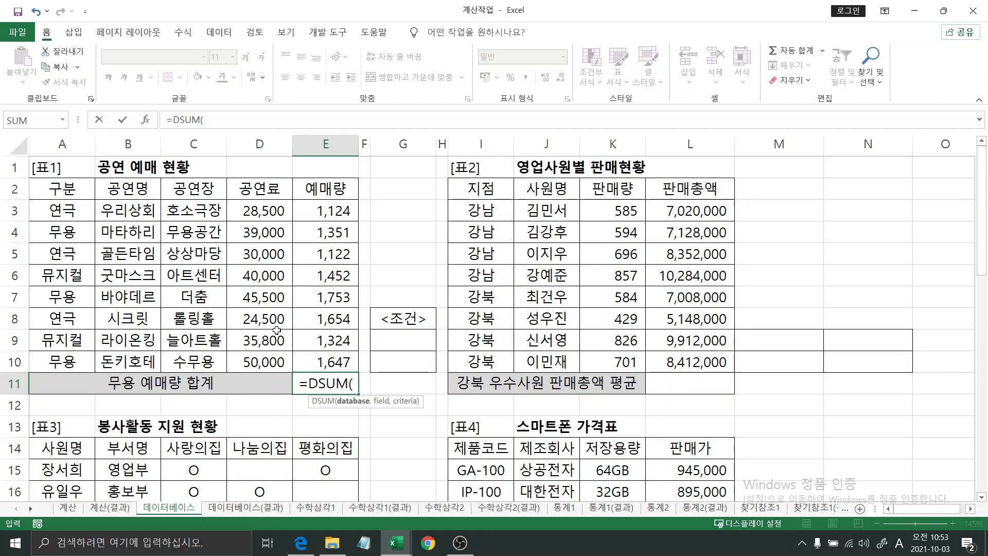
key(ctrl+a)
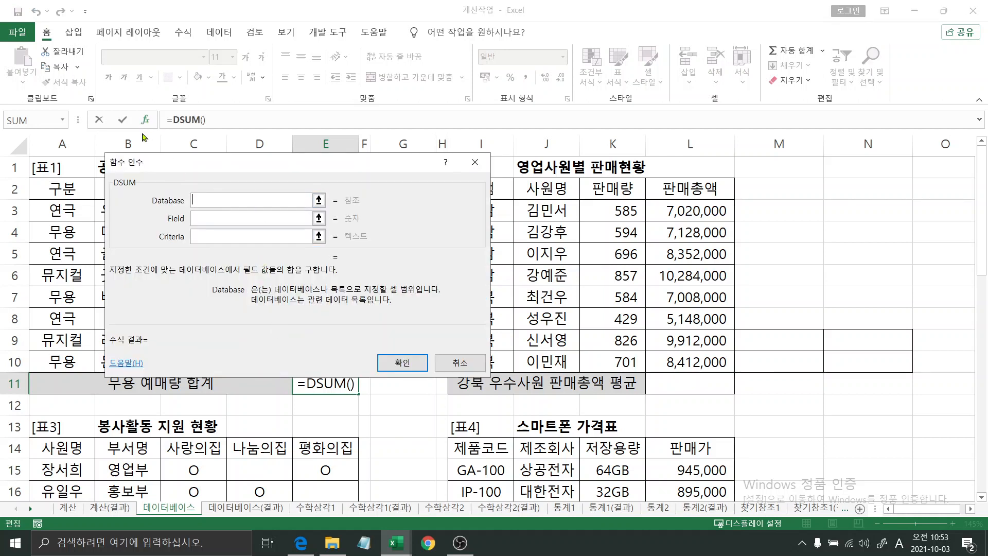
drag(184, 164, 533, 192)
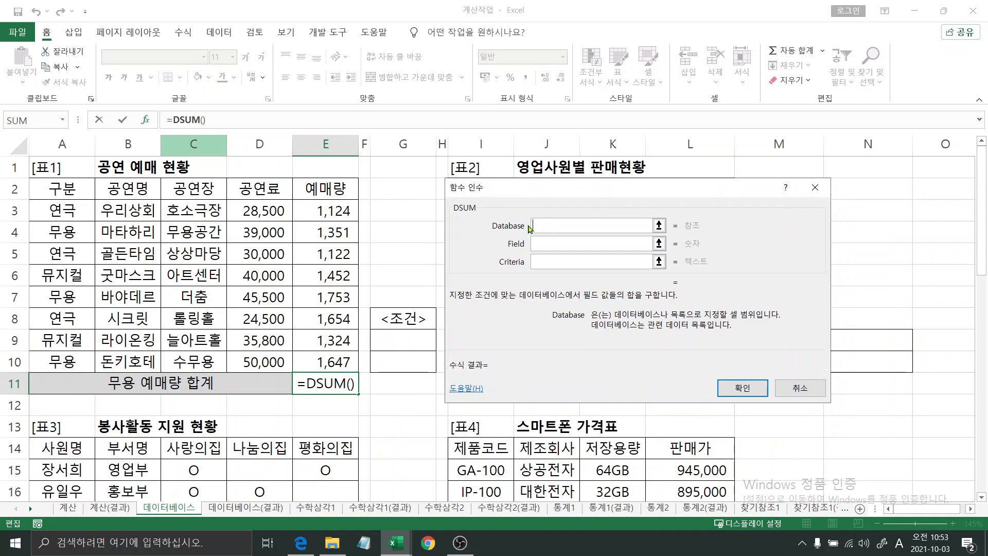
drag(70, 189, 316, 363)
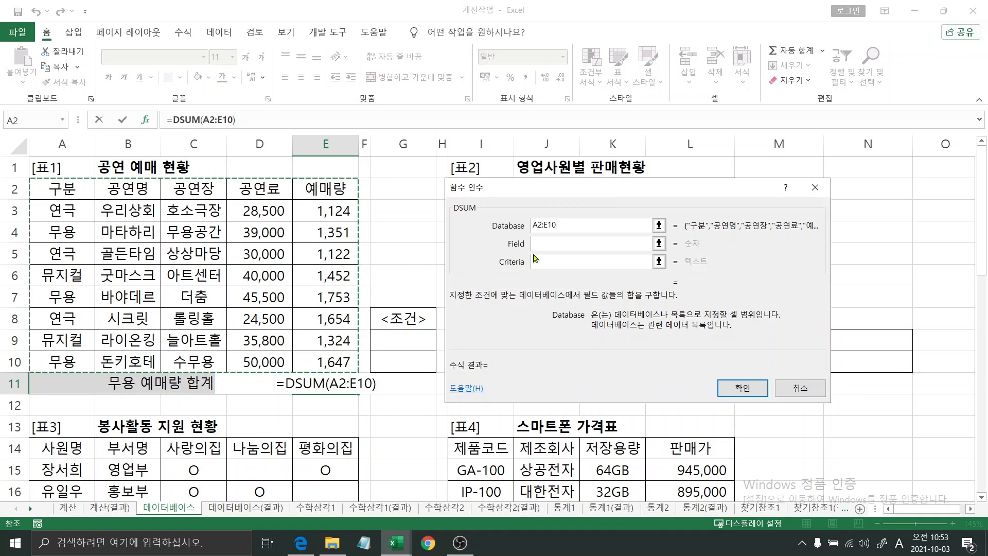
Complete the DSUM function with the 예매량 header E2 as field and G9:G10 as criteria
click(555, 241)
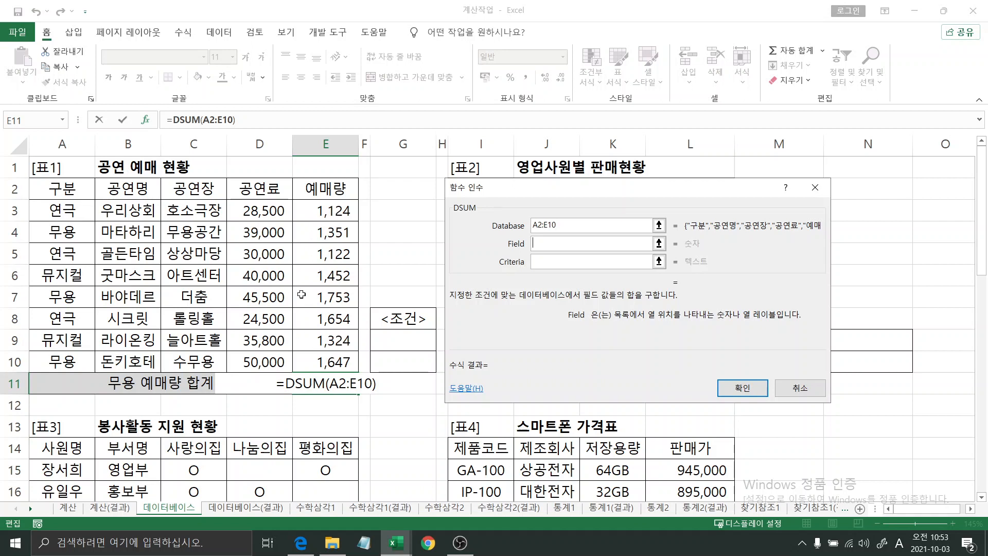
click(320, 190)
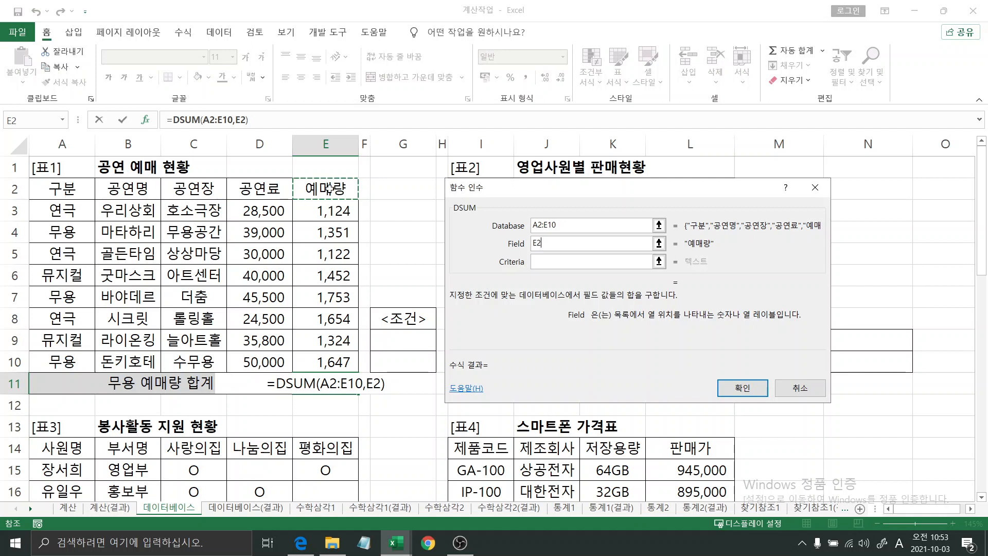
click(543, 265)
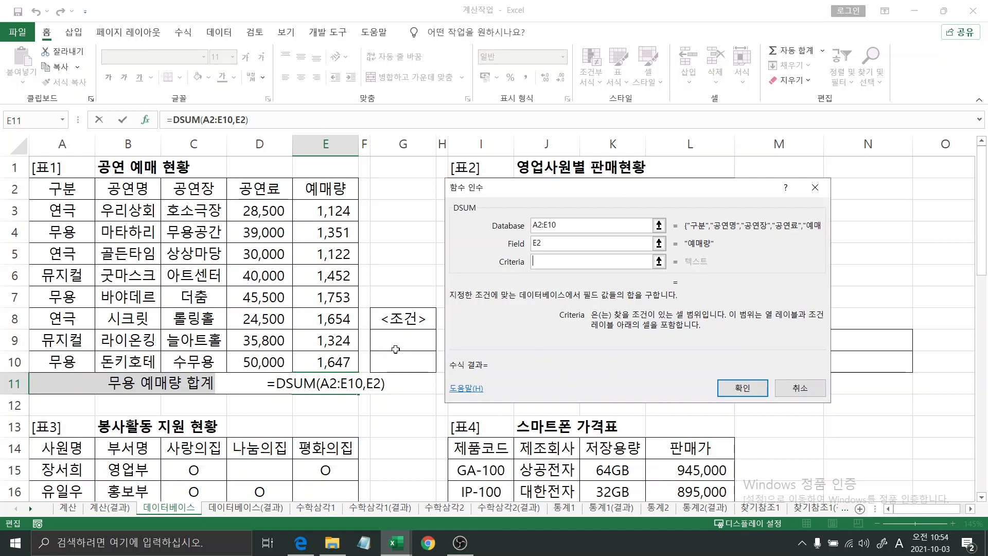
drag(394, 342, 393, 362)
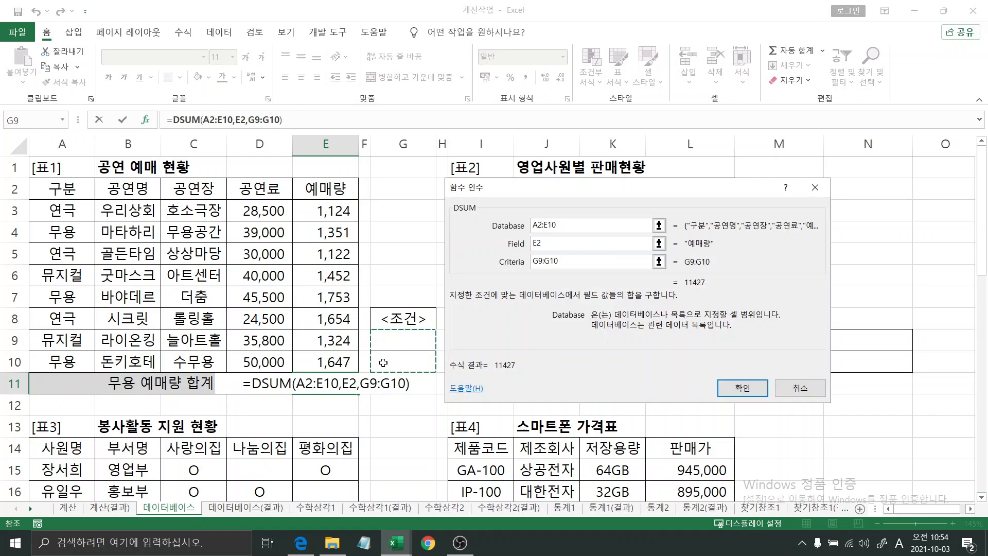
click(738, 388)
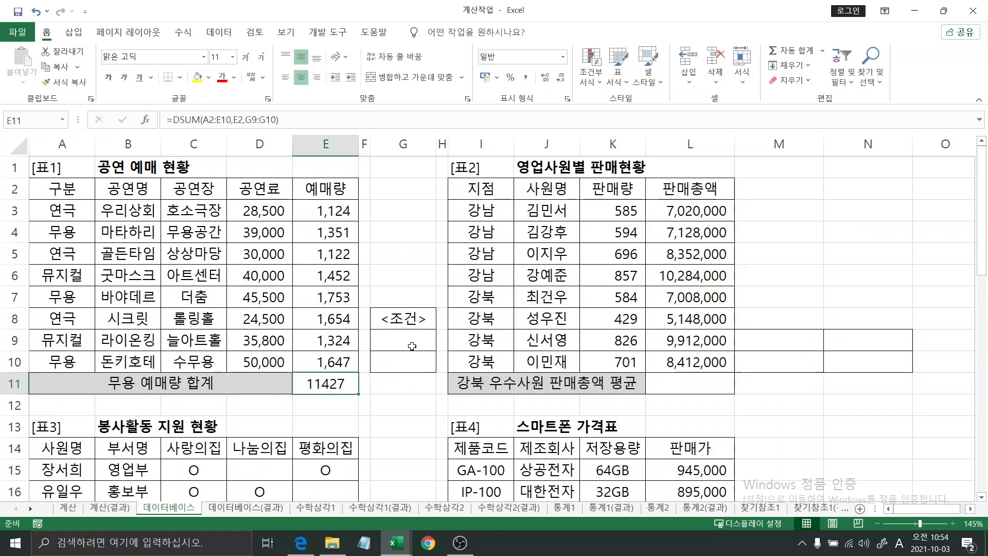
Copy the 구분 header and a 무용 entry from the booking table into the criteria range G9:G10
click(410, 342)
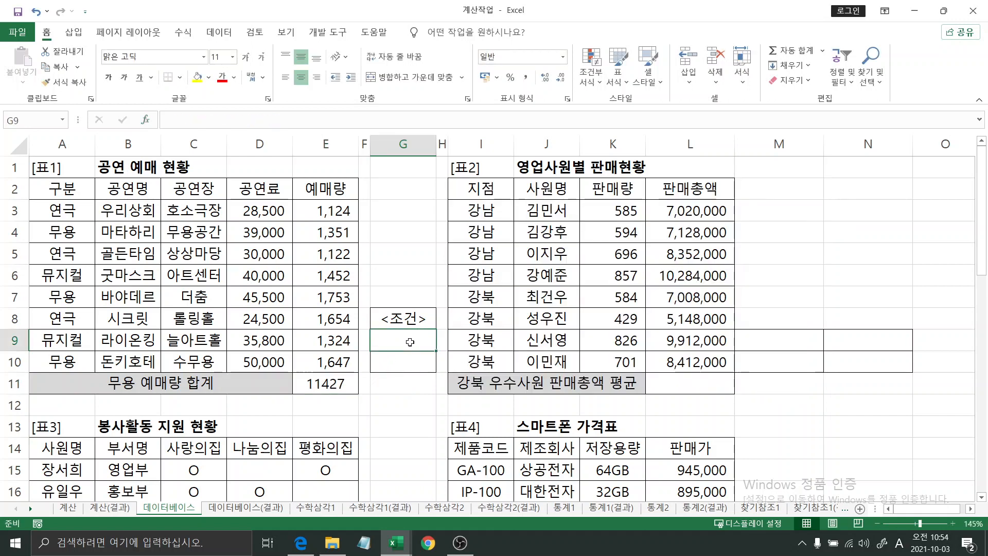
click(58, 190)
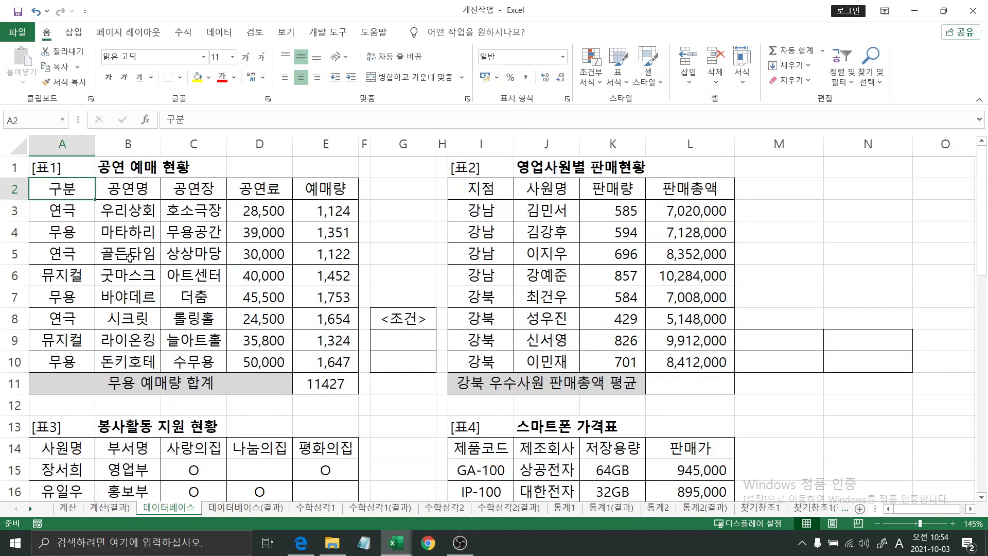
ctrl+click(69, 297)
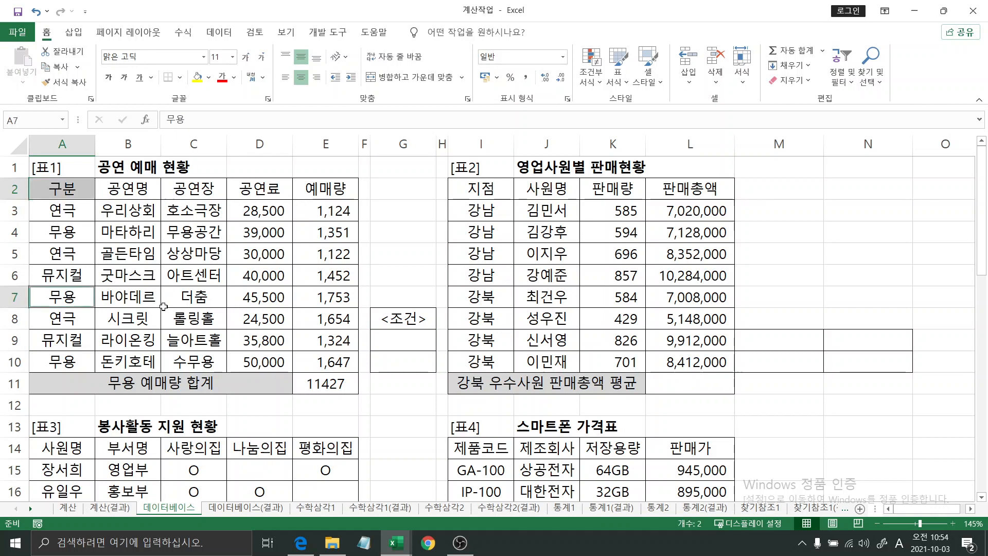
key(ctrl+c)
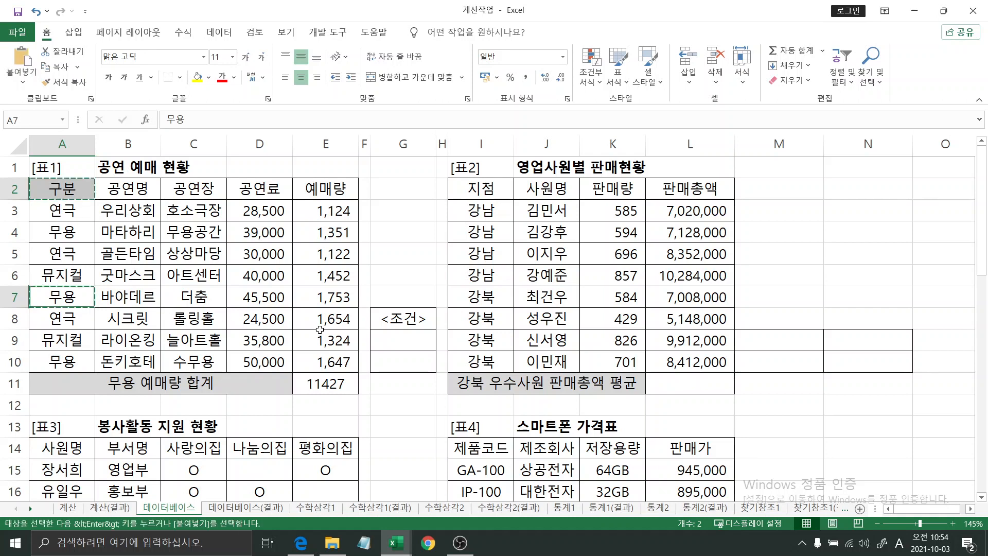
click(402, 342)
key(ctrl+v)
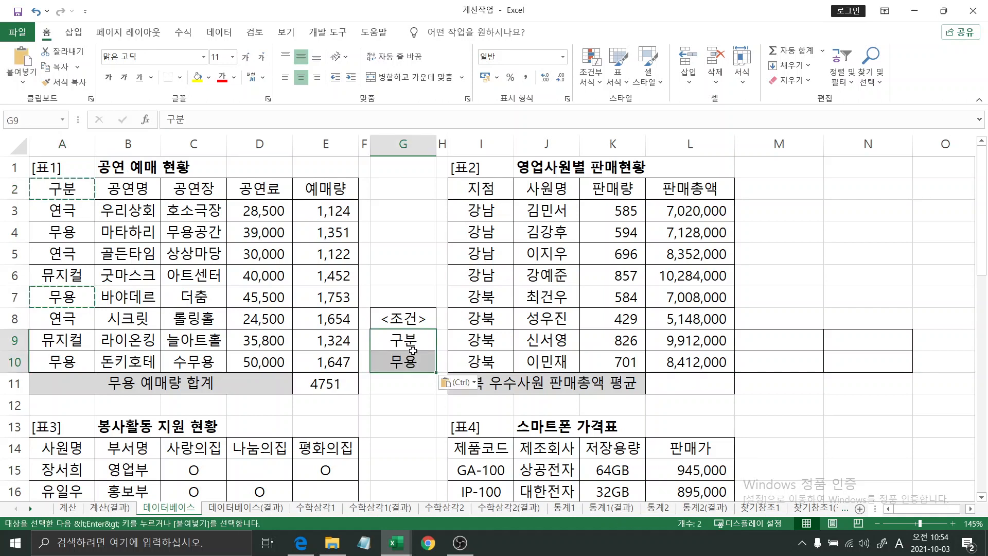
Open the arguments of the DSUM formula in E11 and reselect A2:E10 as its database
click(337, 381)
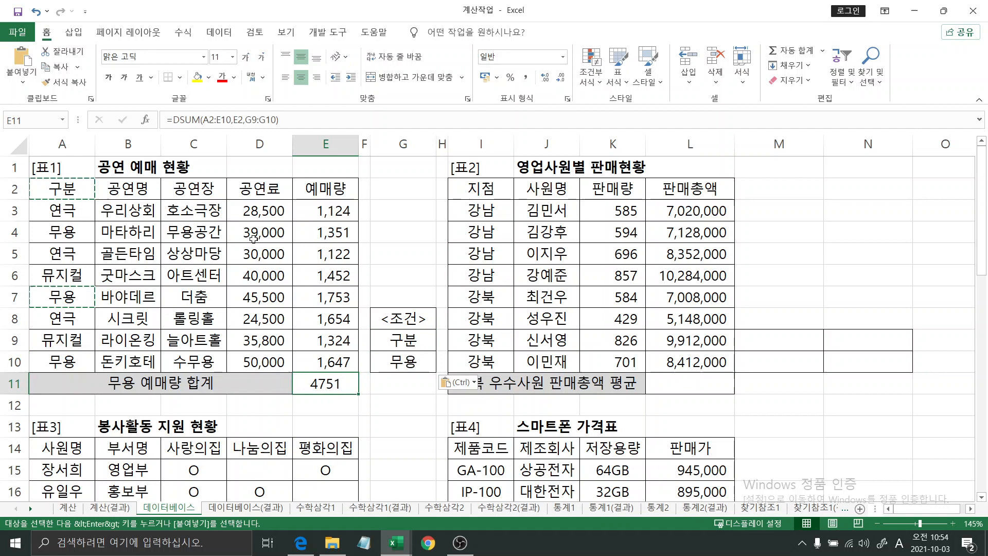
click(184, 120)
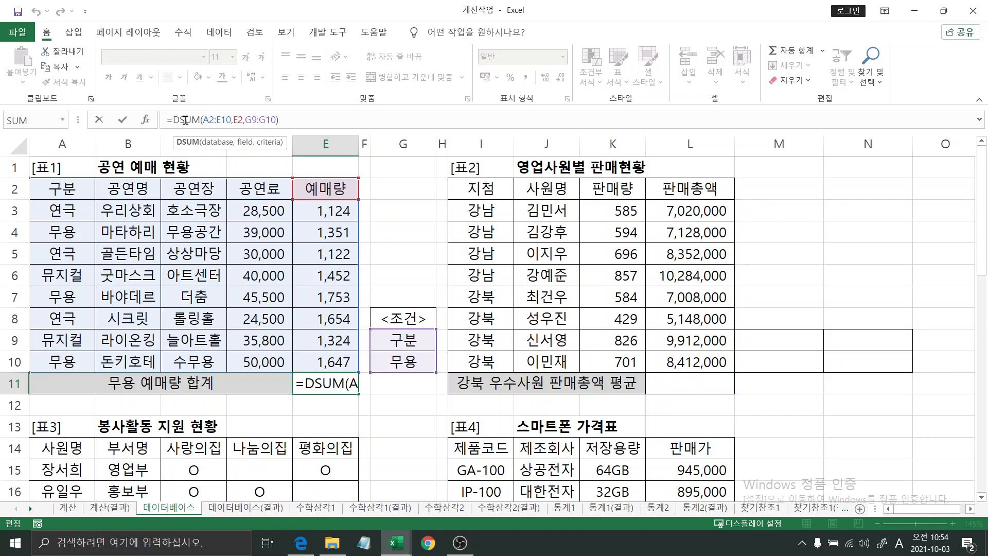
click(147, 120)
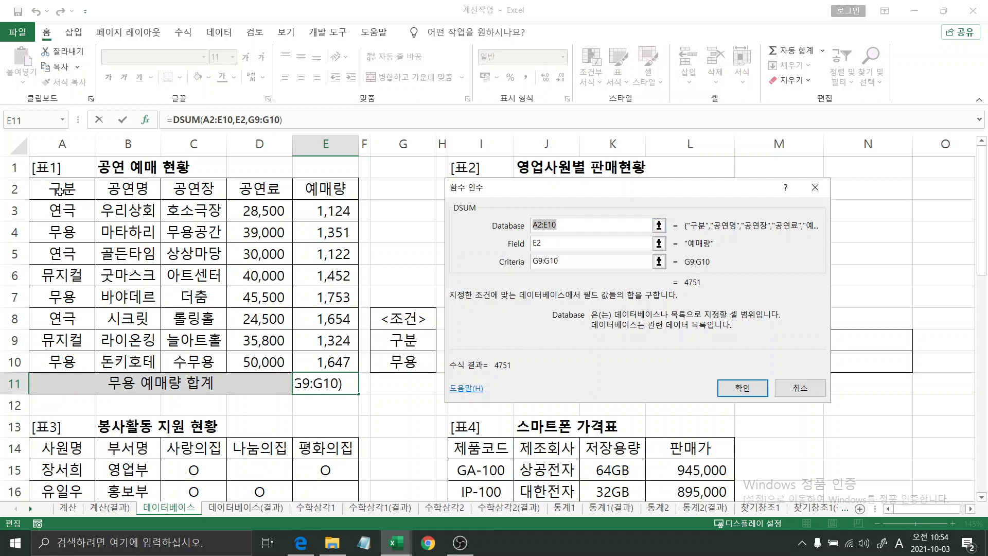
drag(62, 188, 315, 357)
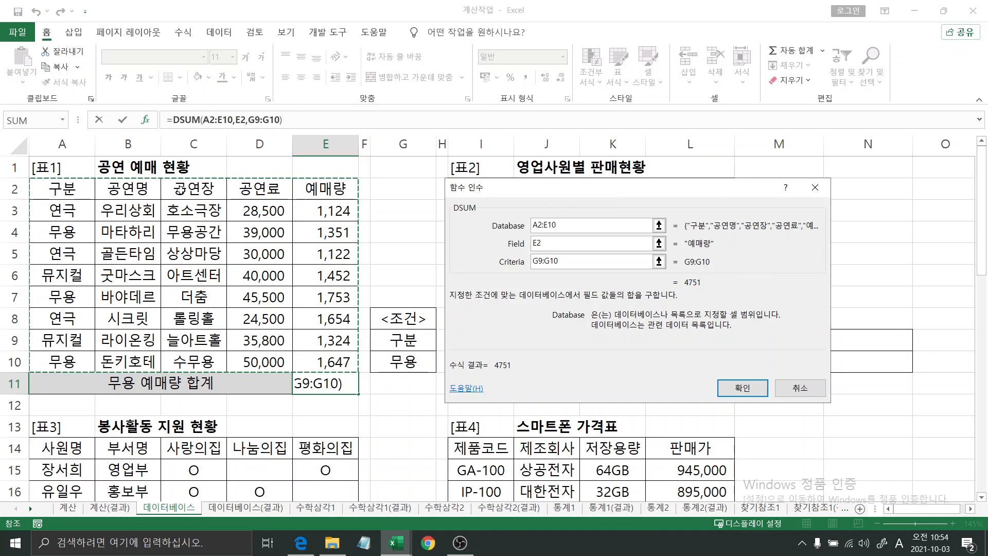
Try to re-pick the 예매량 header E2 as the DSUM field and clear the mistaken E2+E2 entry
click(548, 239)
text(+)
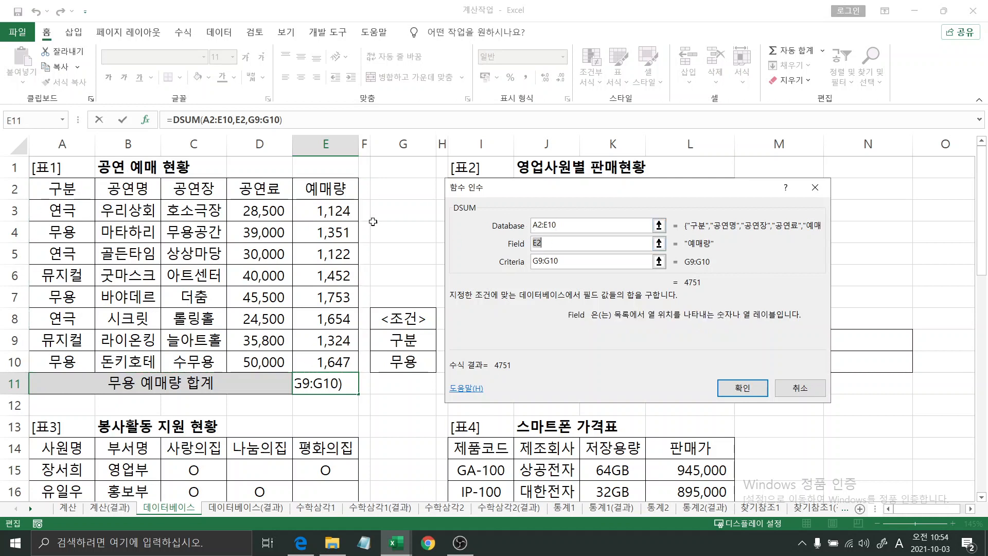
click(335, 190)
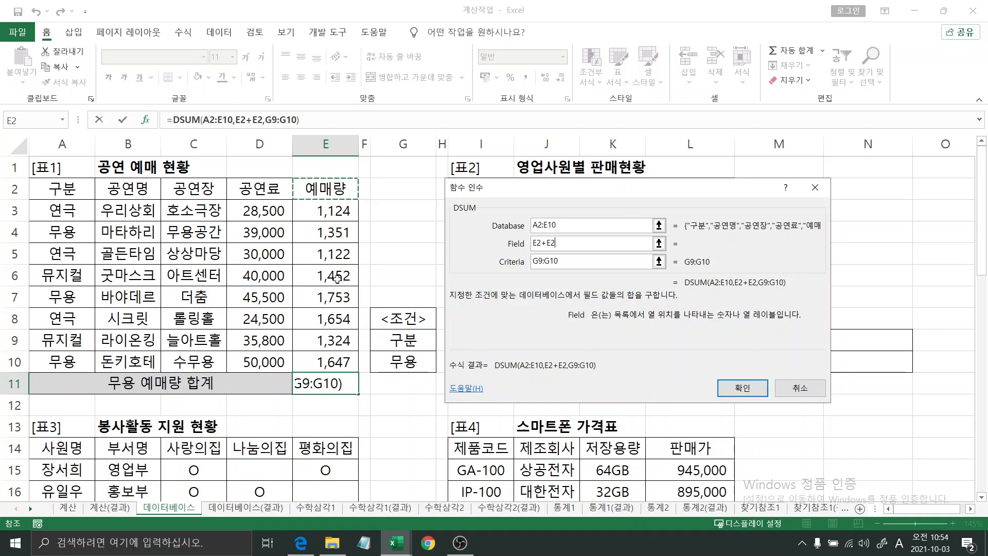
click(590, 262)
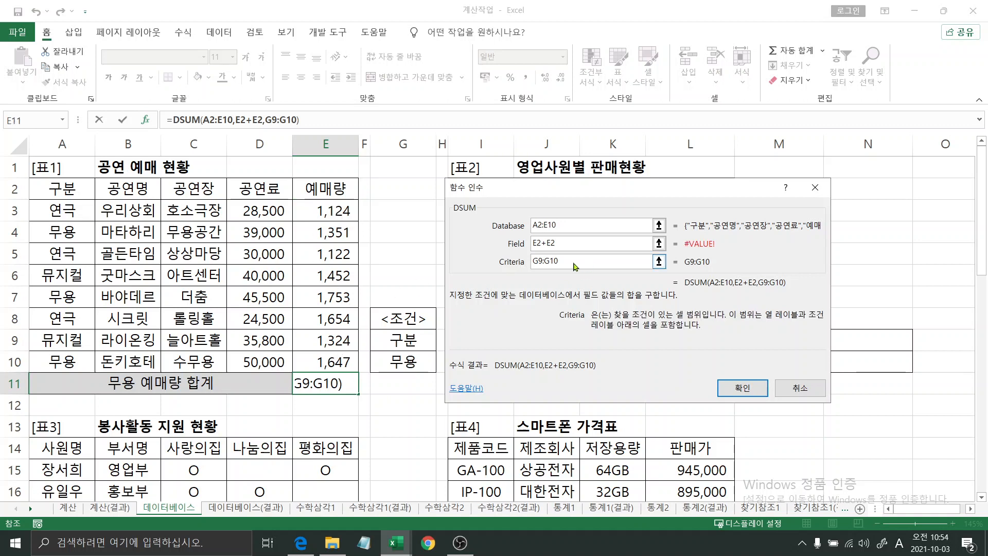
drag(563, 251, 540, 251)
key(BackSpace)
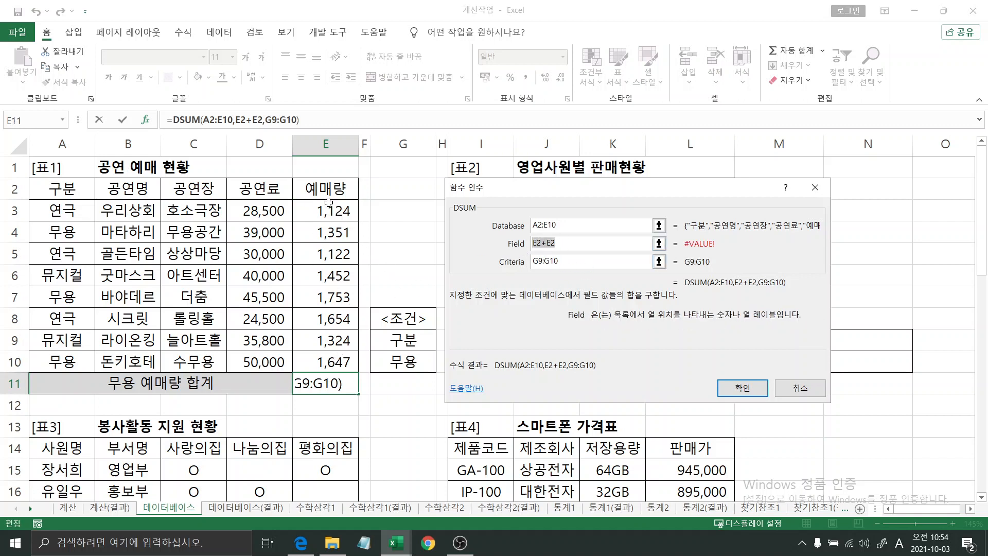
Reselect G9:G10 as the DSUM criteria and accept the formula in E11
click(537, 263)
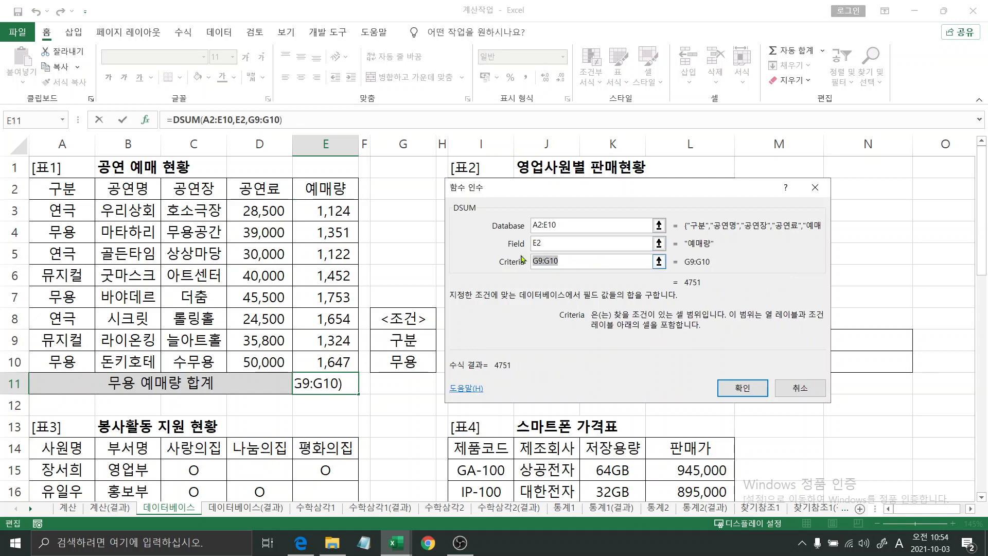
drag(406, 338, 411, 359)
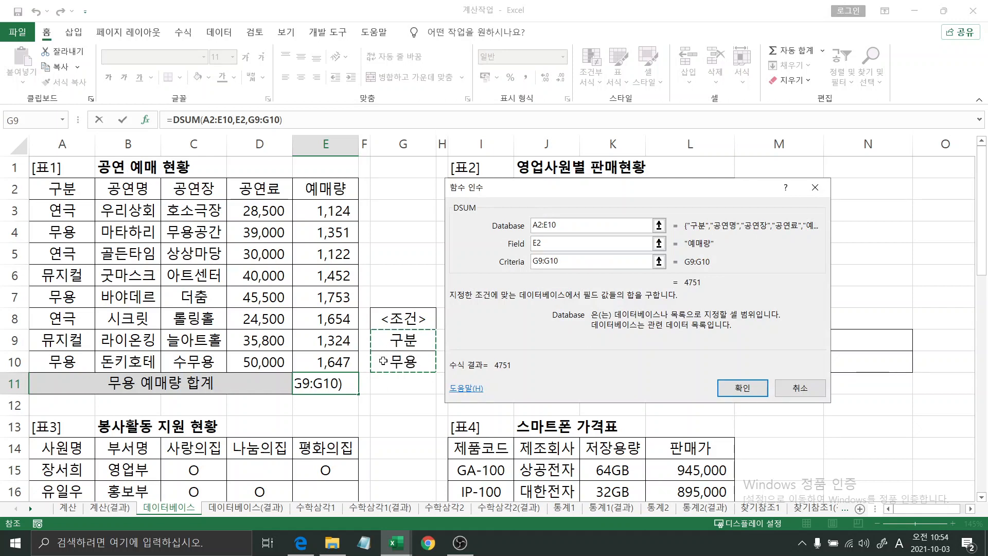
click(720, 387)
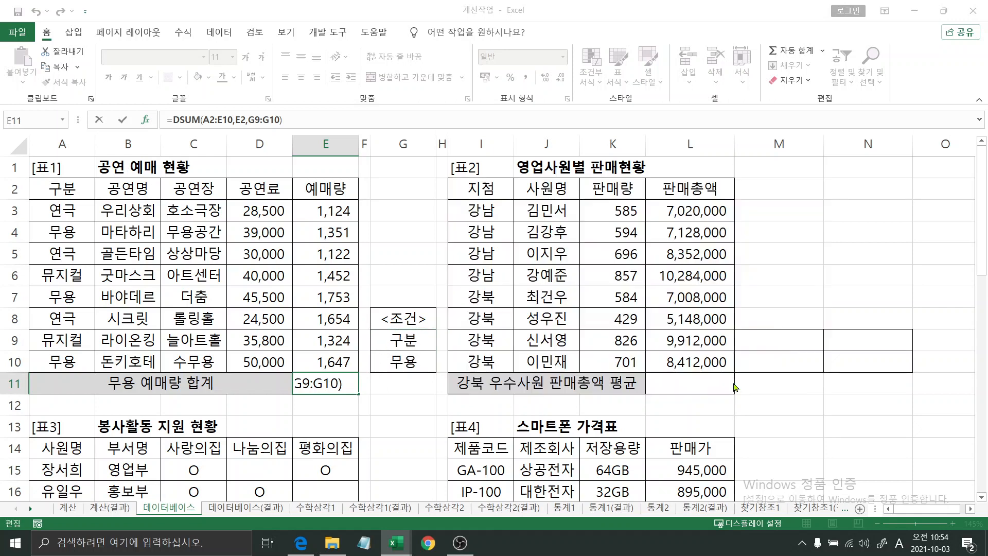
Add a SUM formula in G11 that totals the 무용 bookings in E4, E7 and E10
click(411, 394)
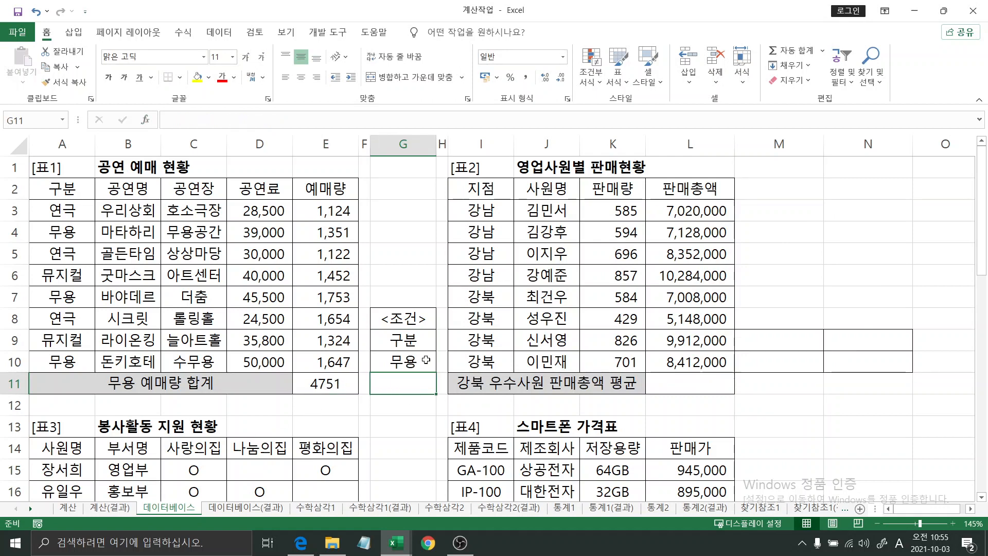
click(776, 58)
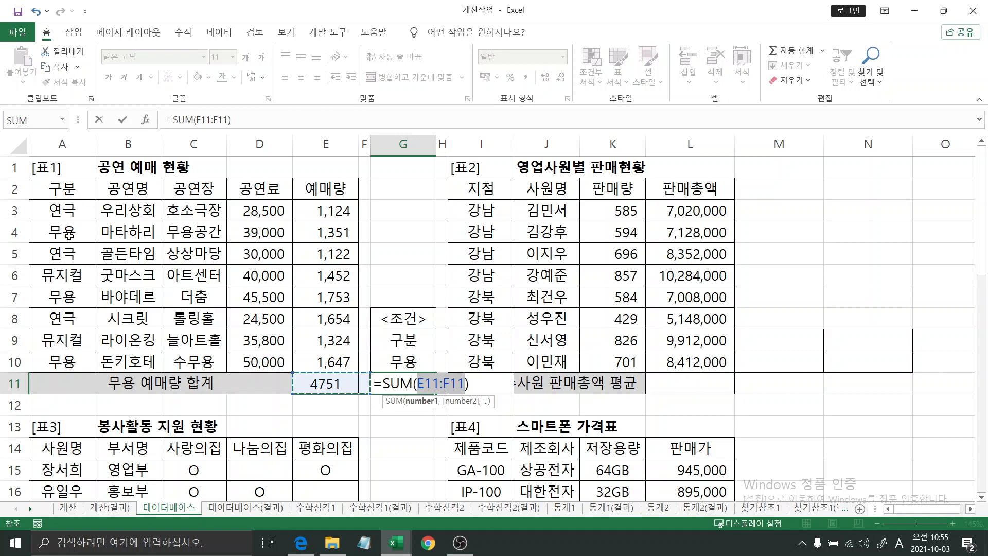
click(319, 234)
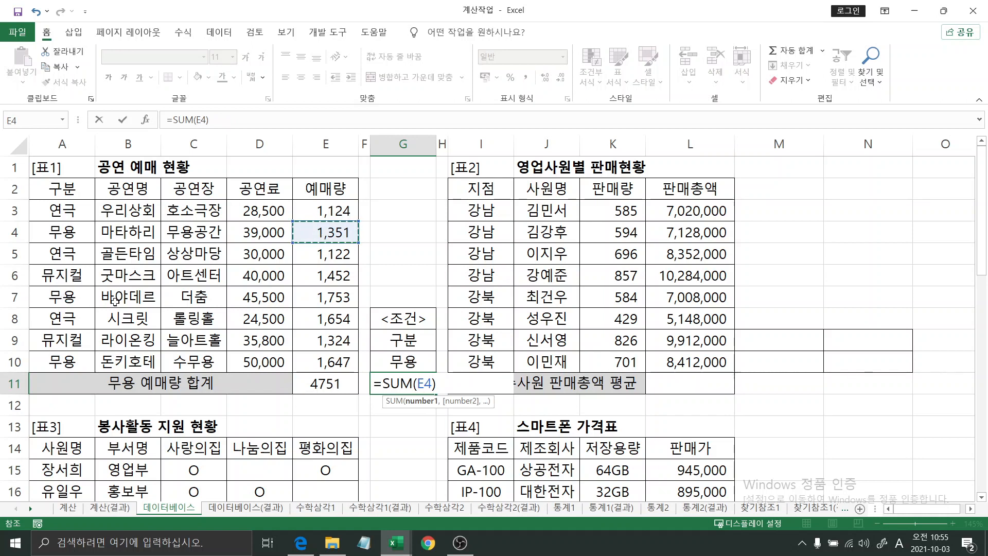
ctrl+click(325, 297)
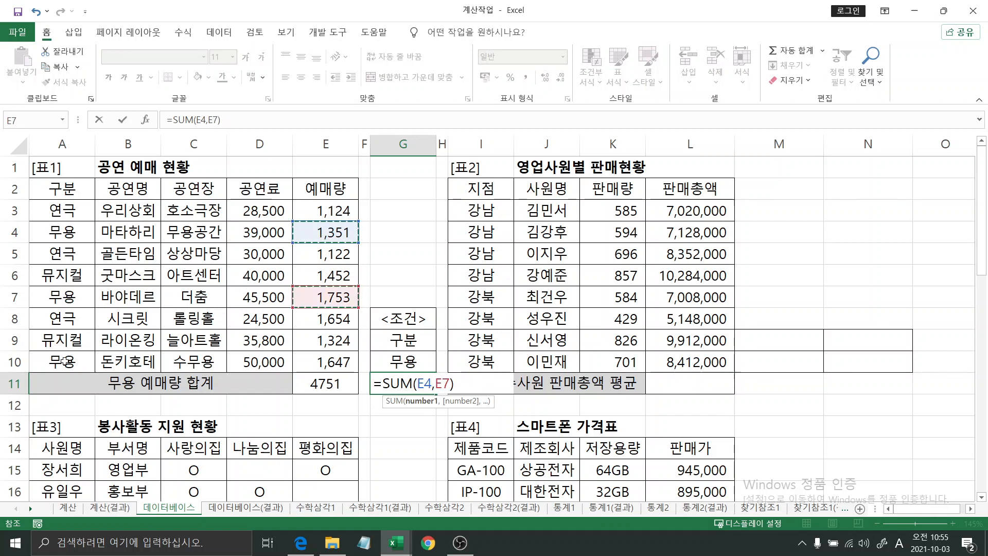
ctrl+click(327, 359)
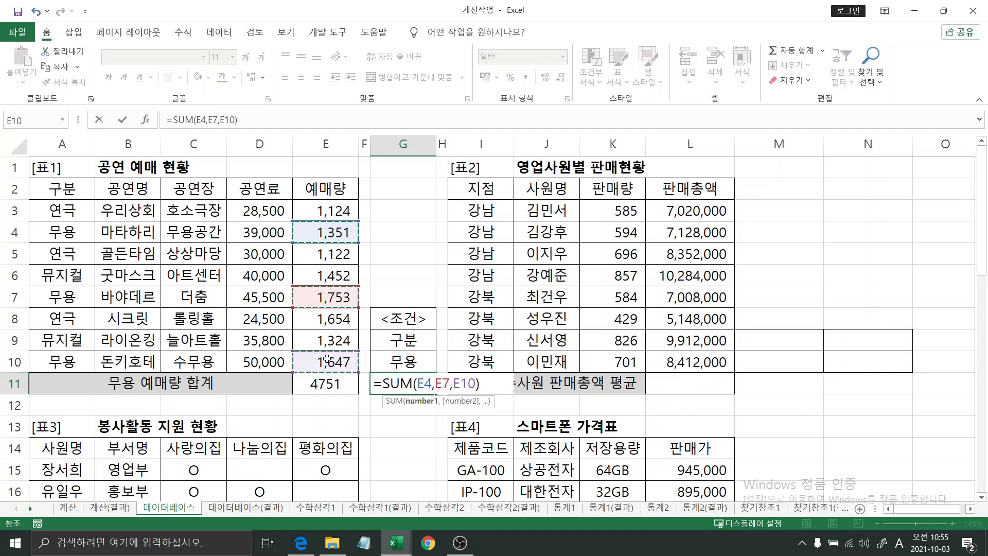
key(Return)
Examine the cell references used by the SUM formula in G11
click(399, 387)
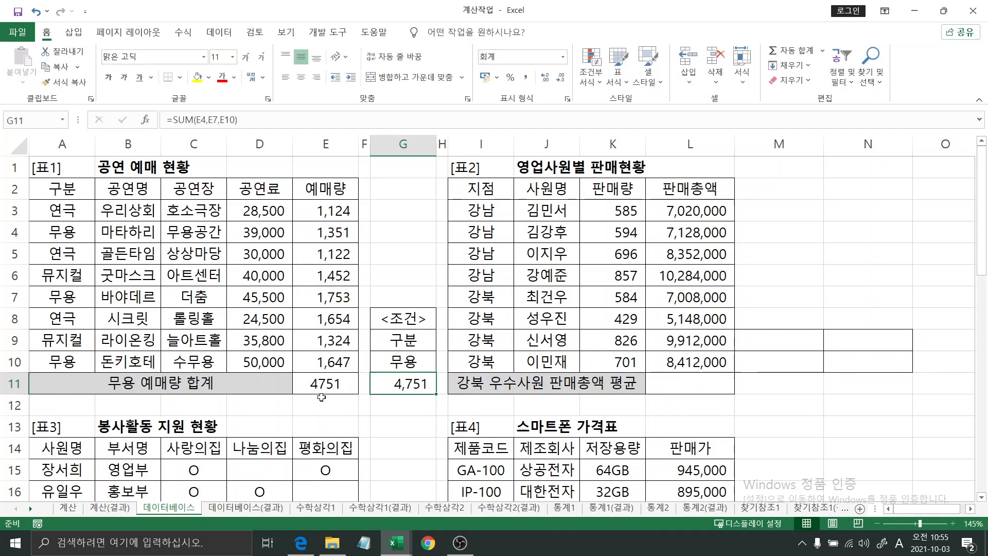
click(216, 124)
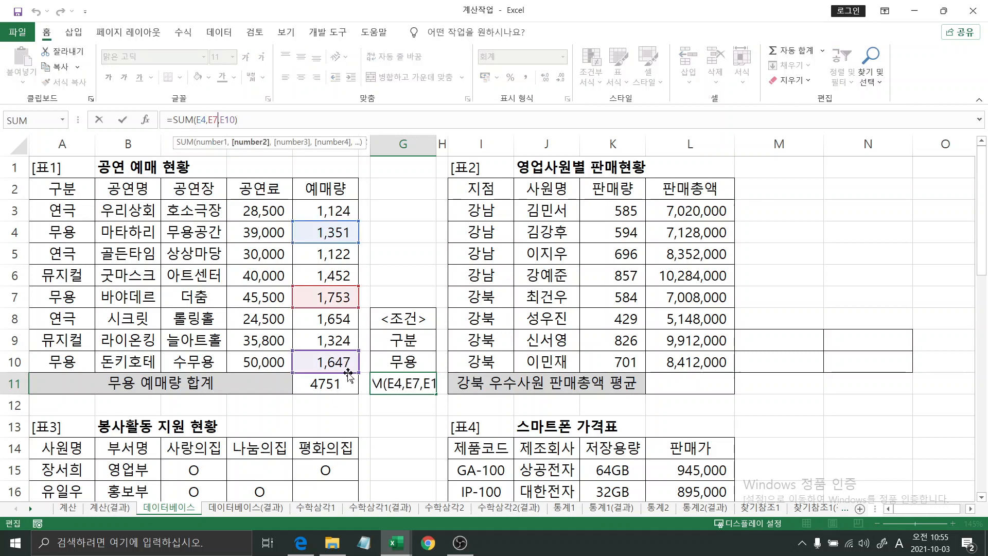
key(Escape)
Review the database, field and criteria arguments of the DSUM formula in E11
click(332, 389)
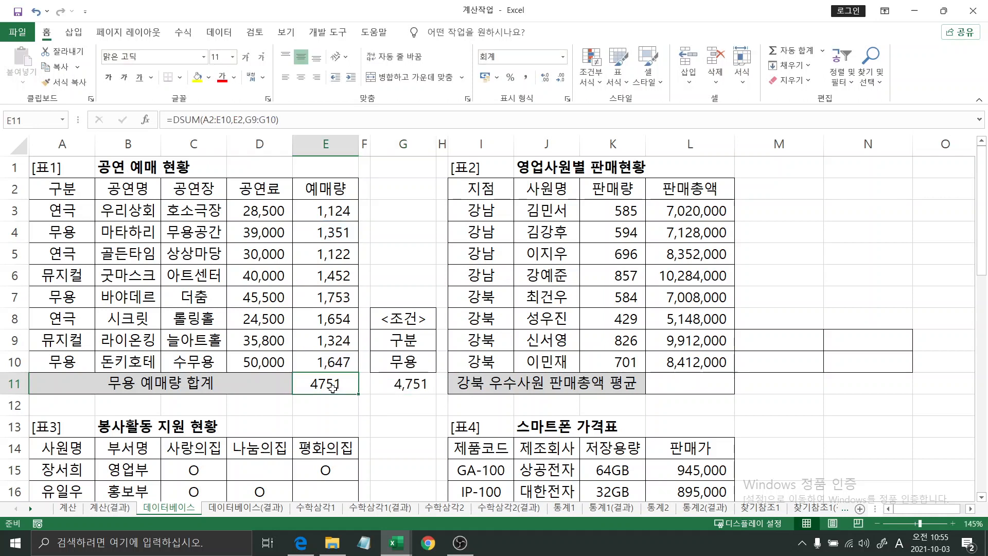
click(204, 120)
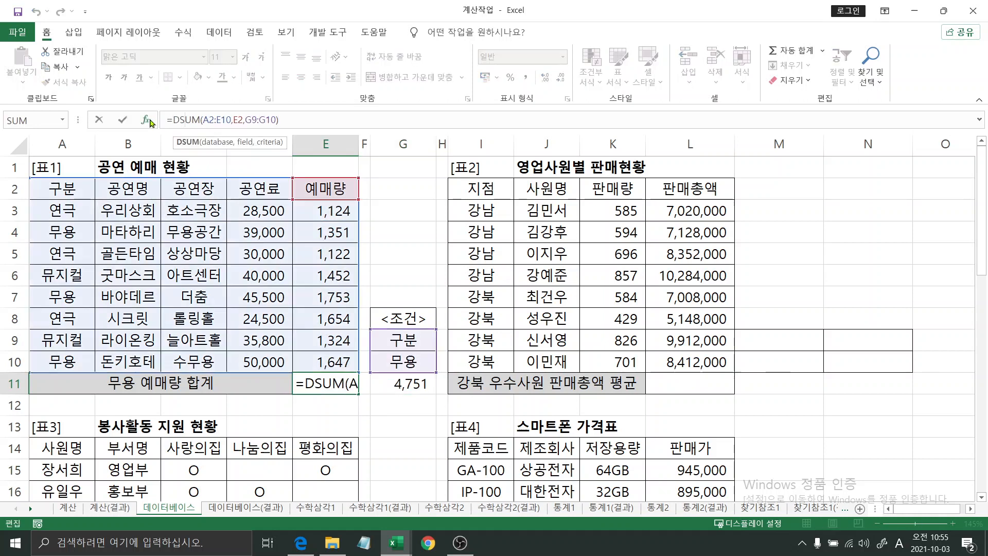
click(145, 120)
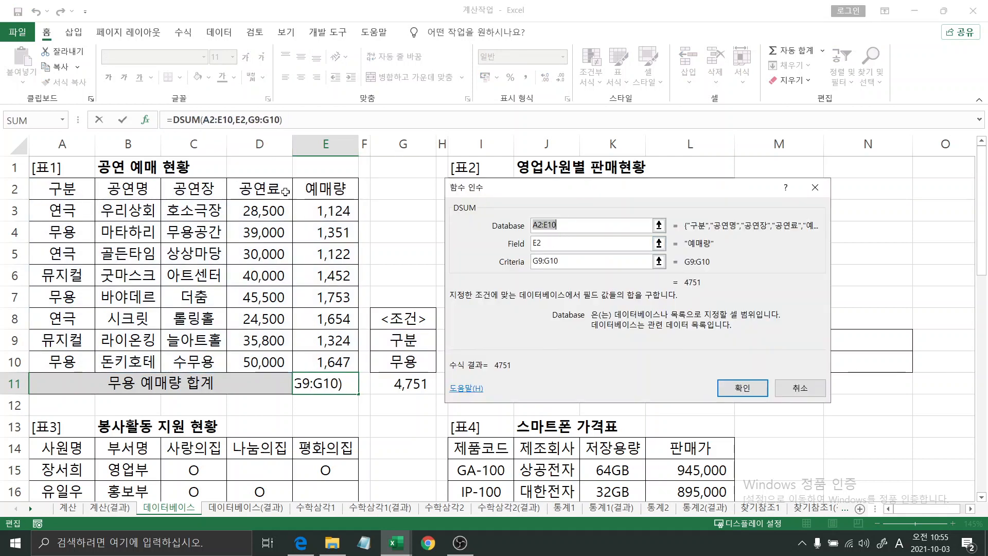
click(570, 245)
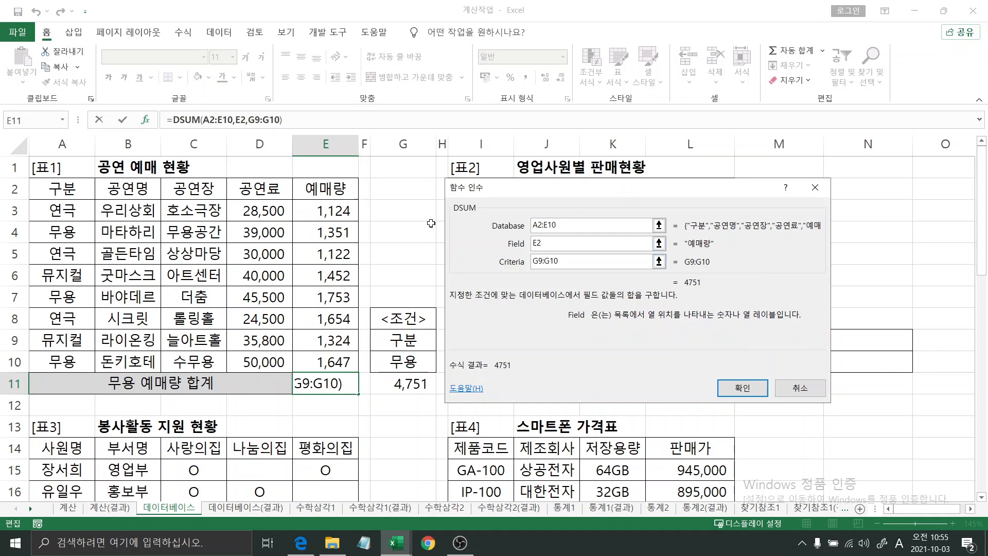
click(568, 261)
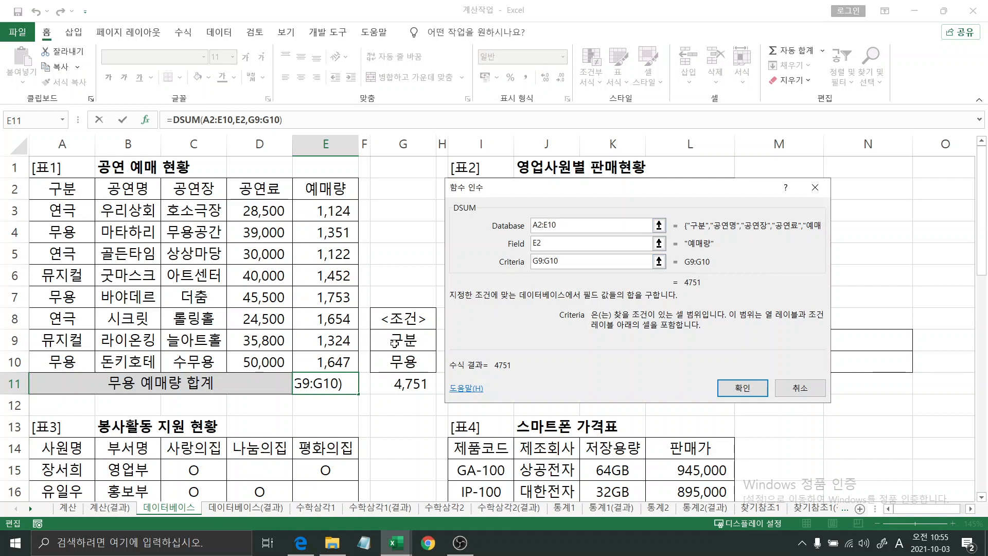
key(Tab)
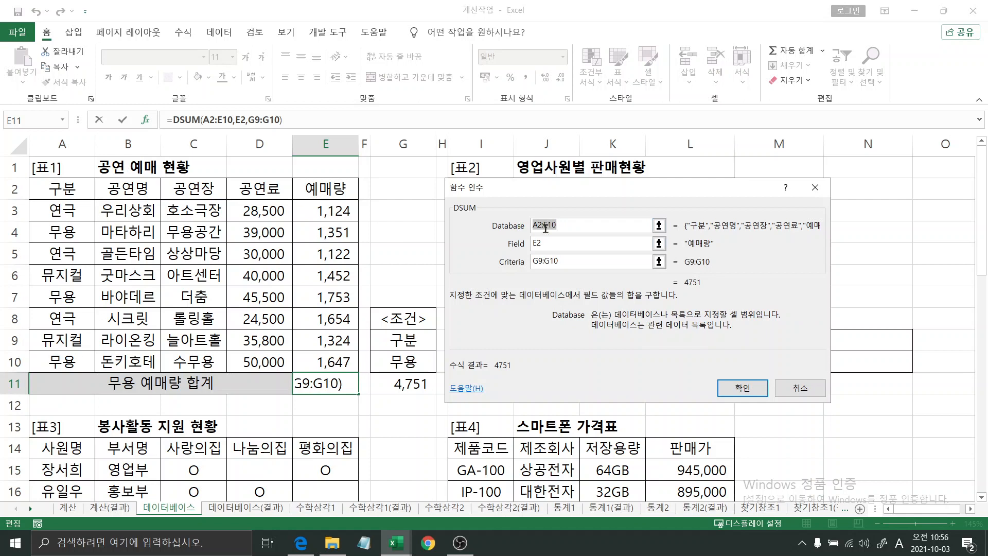
click(557, 242)
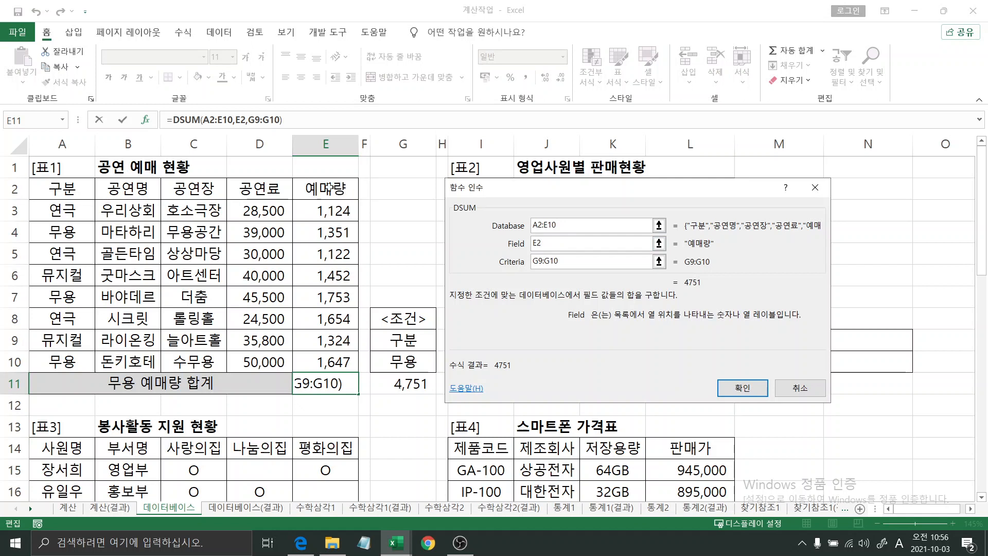
click(575, 262)
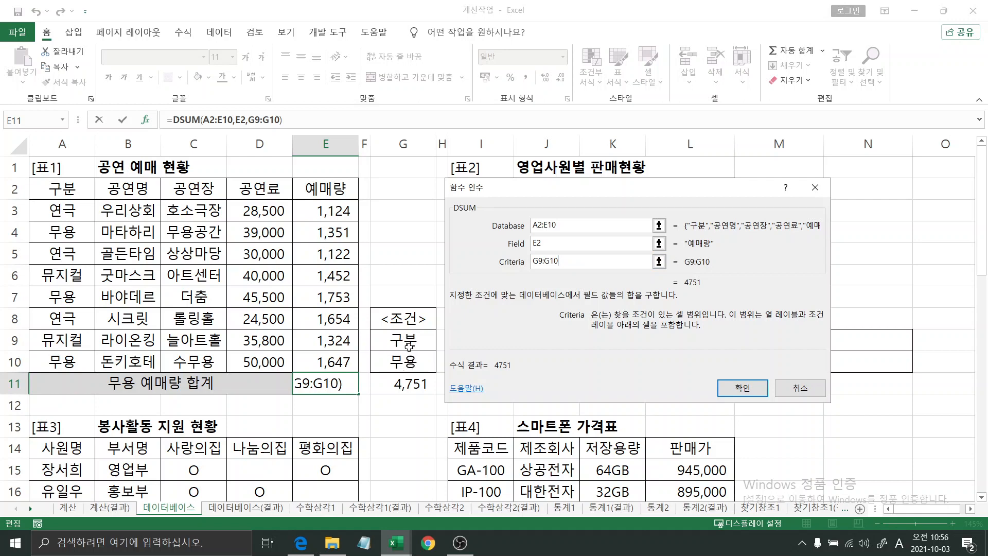
click(721, 389)
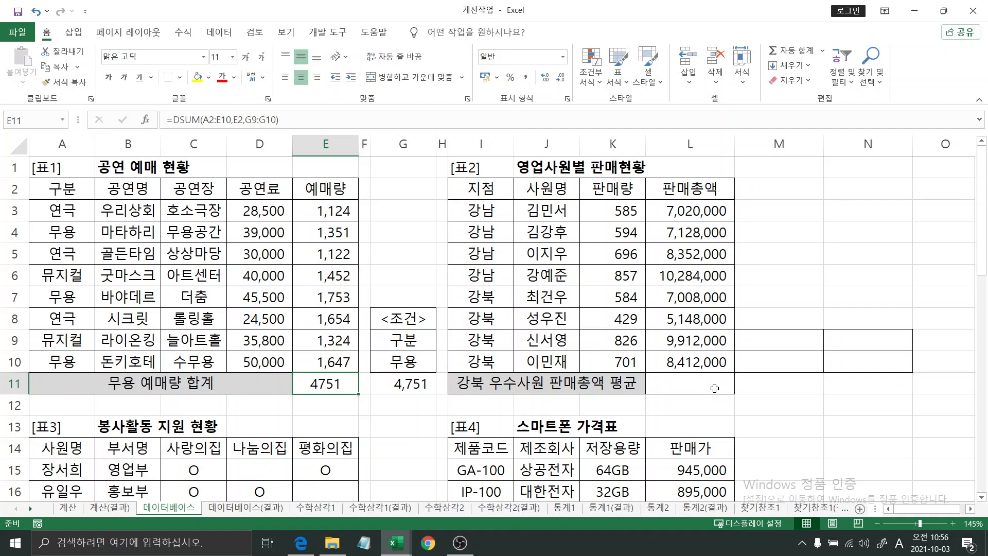
Copy the 지점 header and a 강북 entry from the sales table into M9:M10 as the first criterion
click(714, 389)
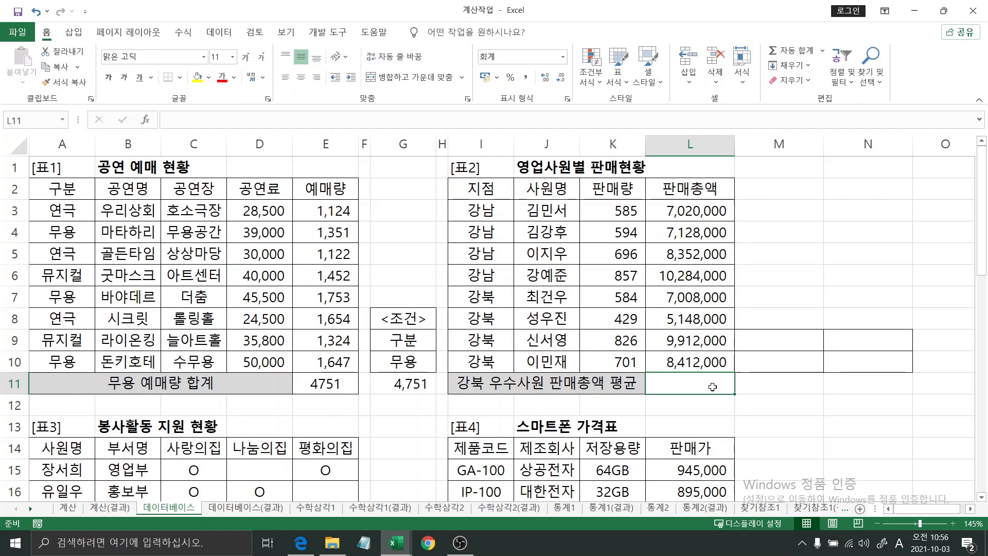
drag(784, 345, 856, 362)
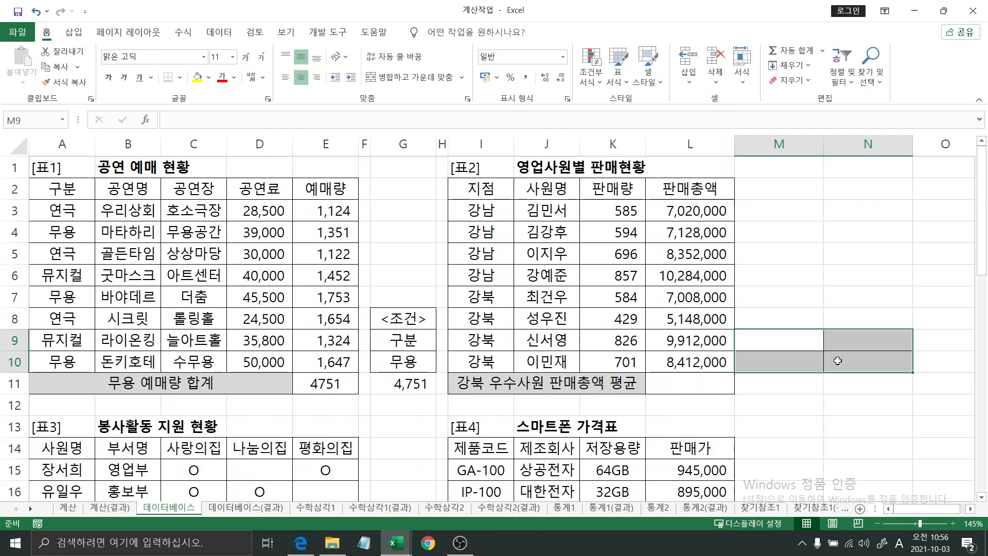
click(783, 344)
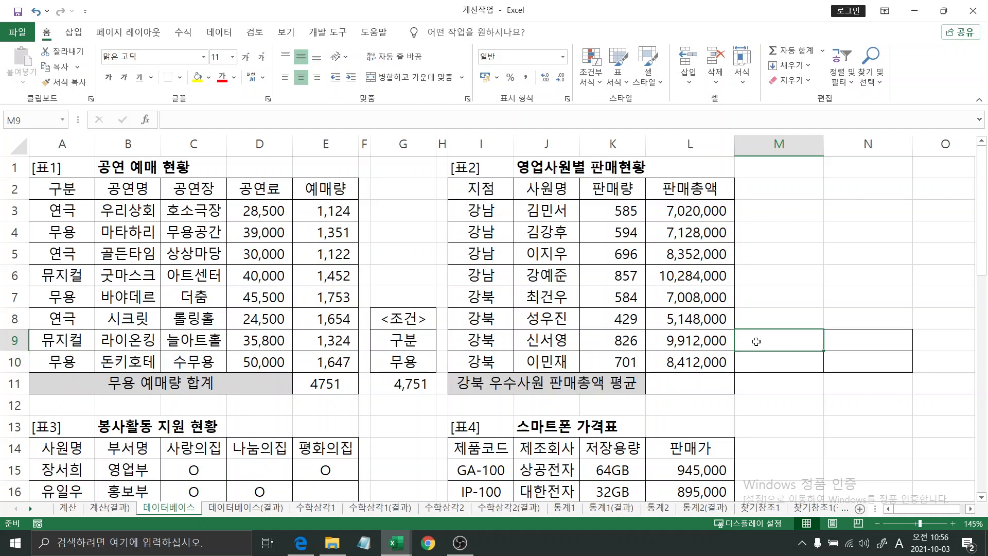
click(488, 188)
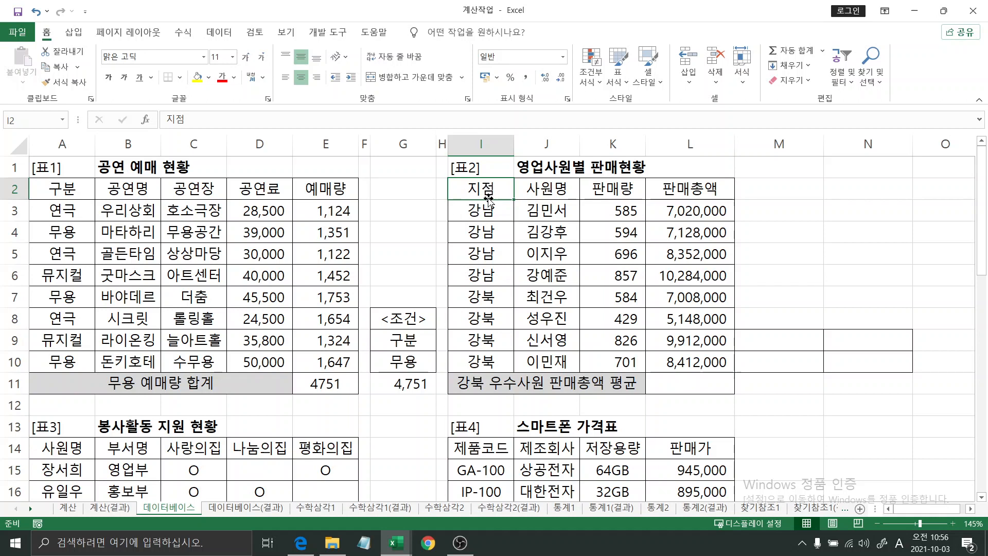
ctrl+click(495, 297)
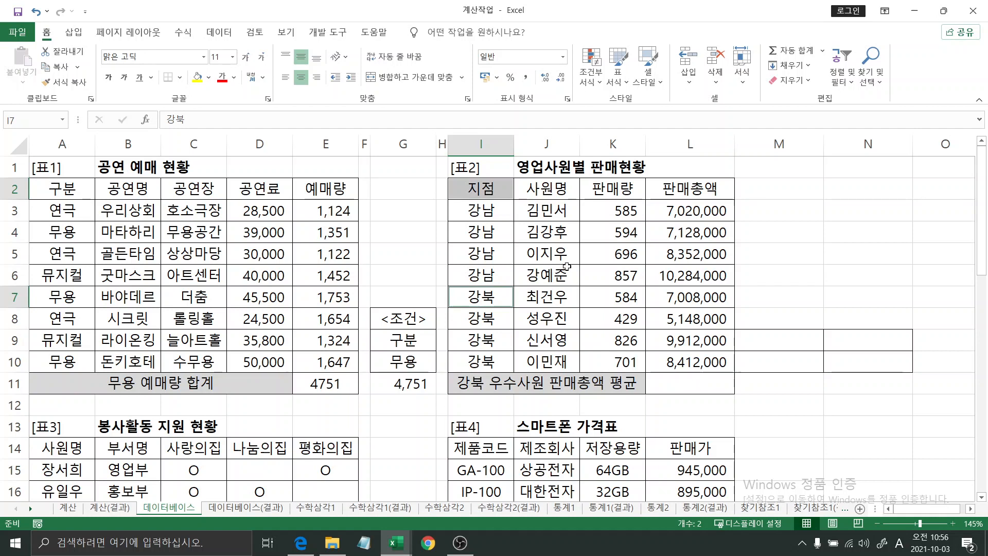
key(ctrl+c)
click(772, 335)
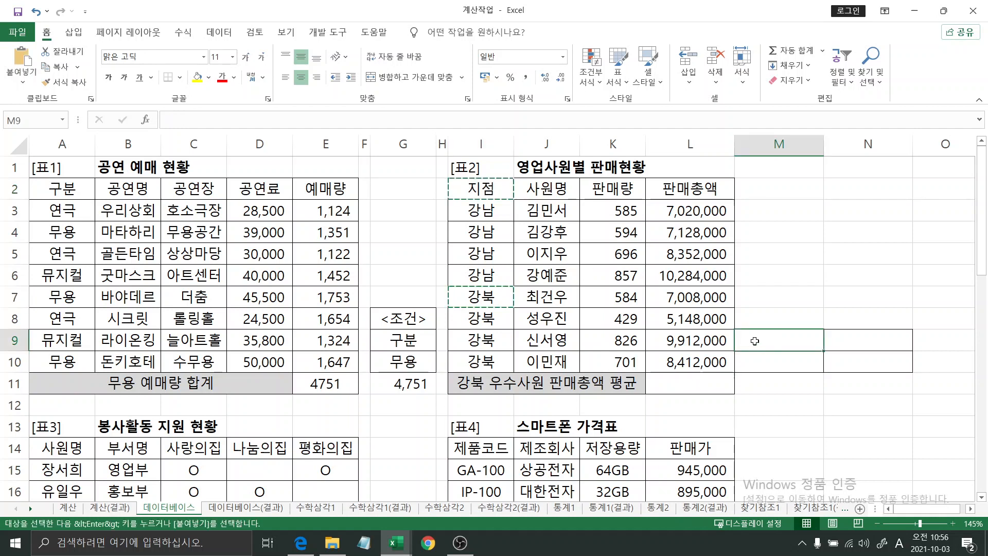
key(ctrl+v)
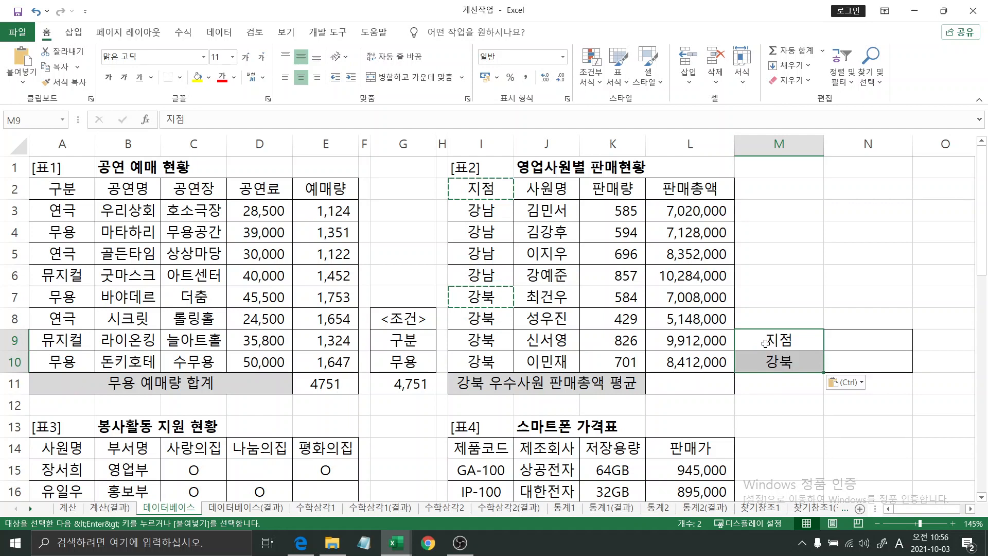
Copy the 판매량 header into N9 and enter the condition >=700 in N10 as the second criterion
click(624, 187)
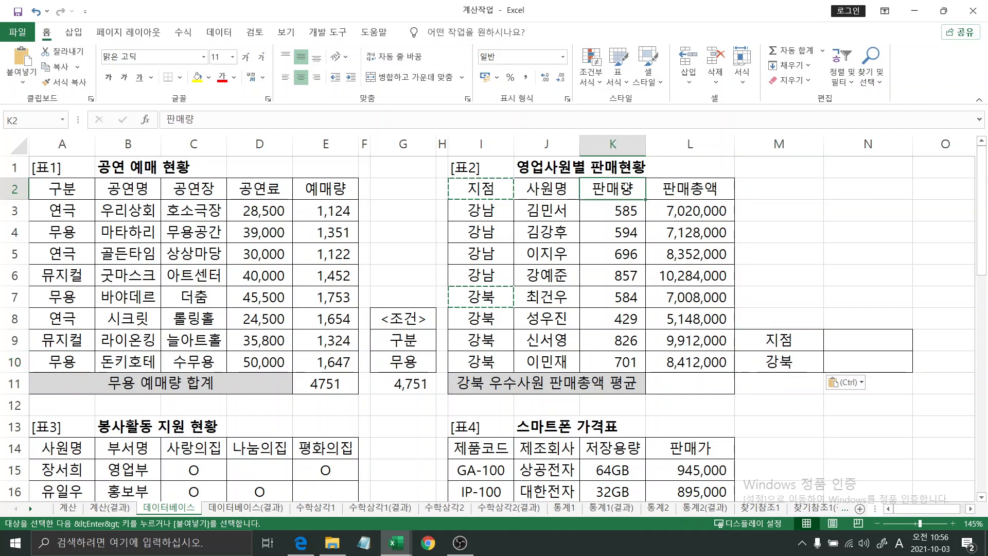
key(ctrl+c)
click(873, 342)
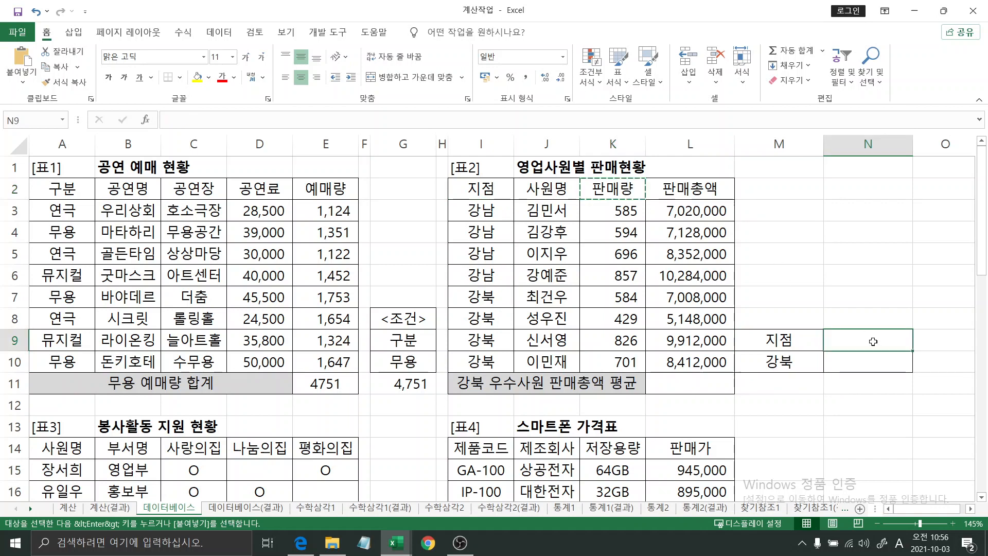
key(ctrl+v)
click(867, 362)
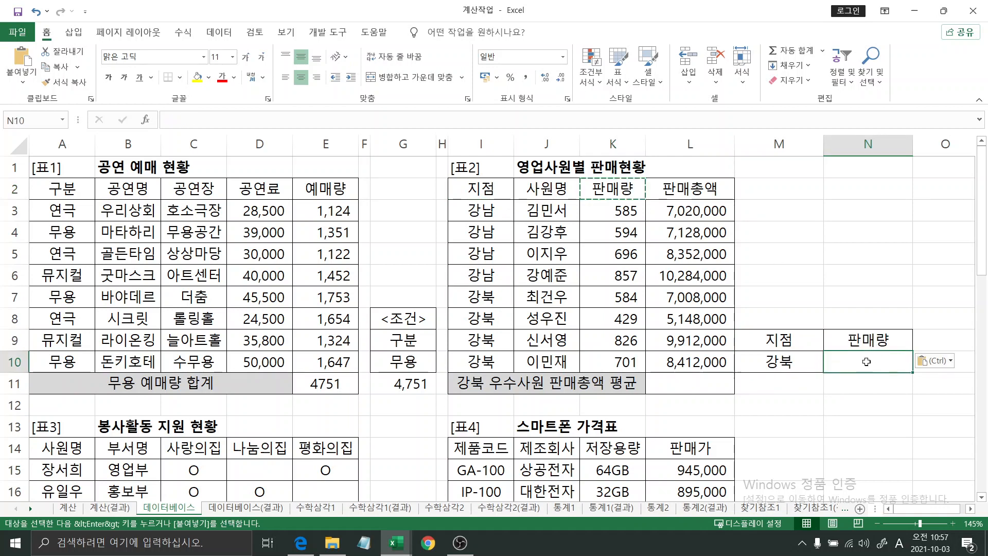
text(>)
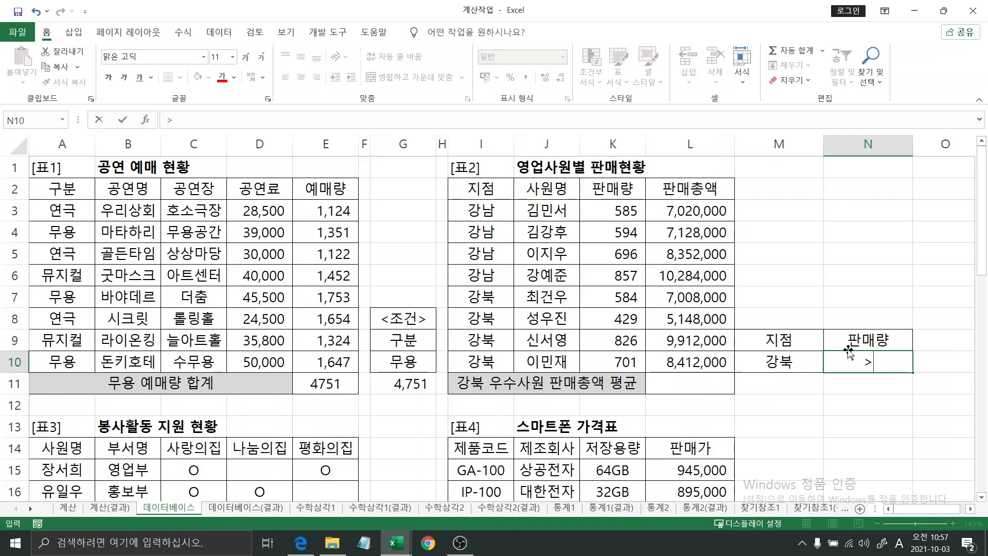
text(=700)
key(Return)
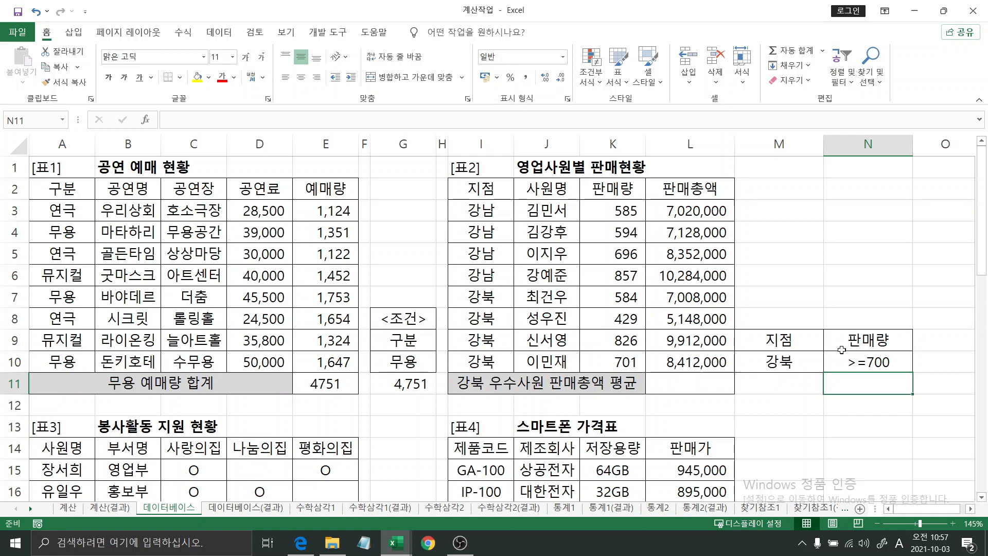
Review the 지점 and 판매량 conditions placed on the same row of the criteria range M9:N10
drag(793, 343, 785, 362)
drag(786, 362, 816, 357)
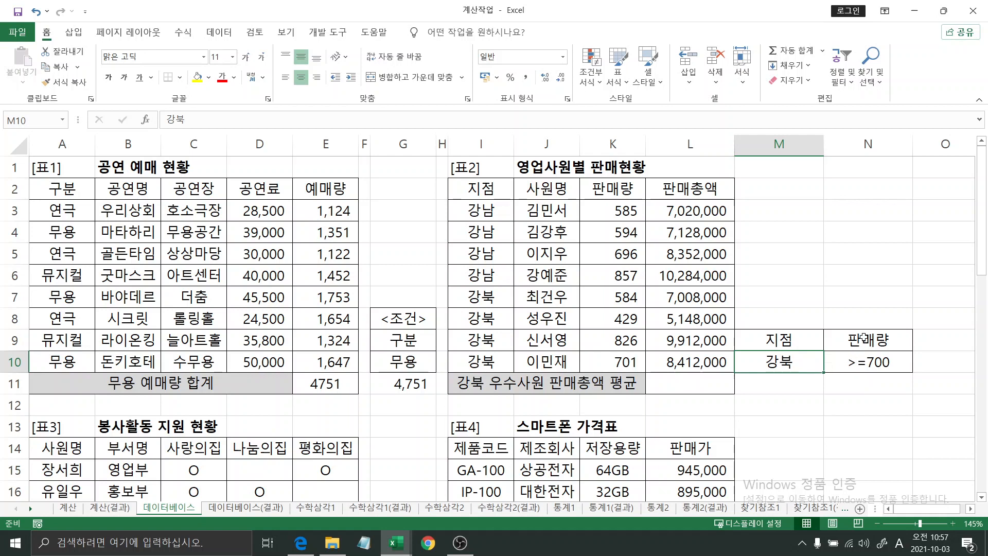
drag(862, 342, 868, 361)
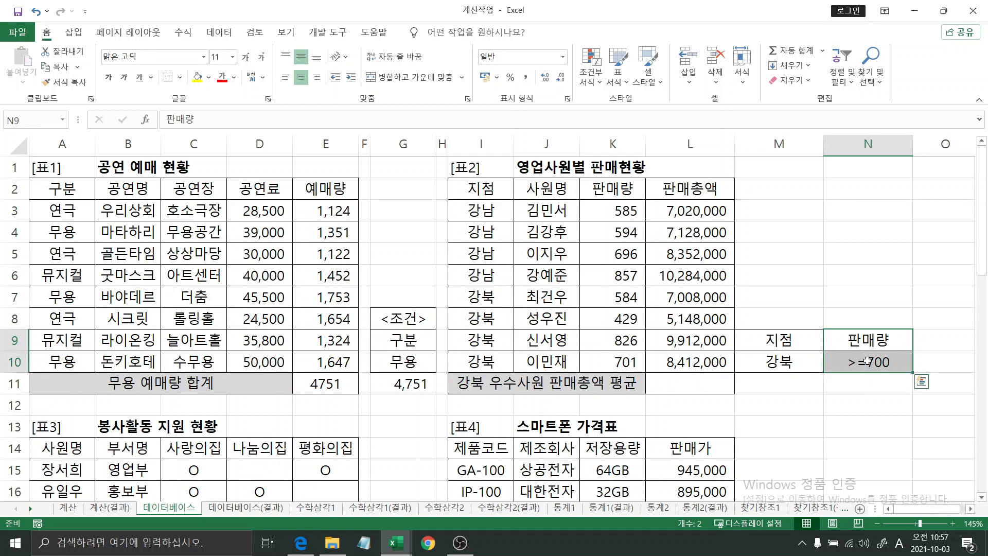
drag(803, 363, 847, 367)
drag(798, 341, 860, 364)
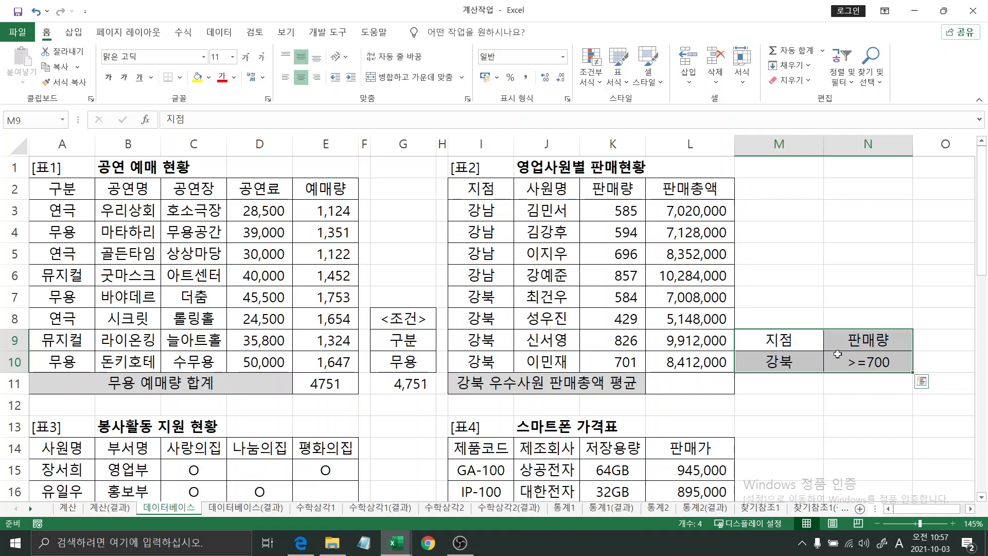
Try the >=700 condition one row lower in N11, and move it back beside 강북 in N10
click(864, 358)
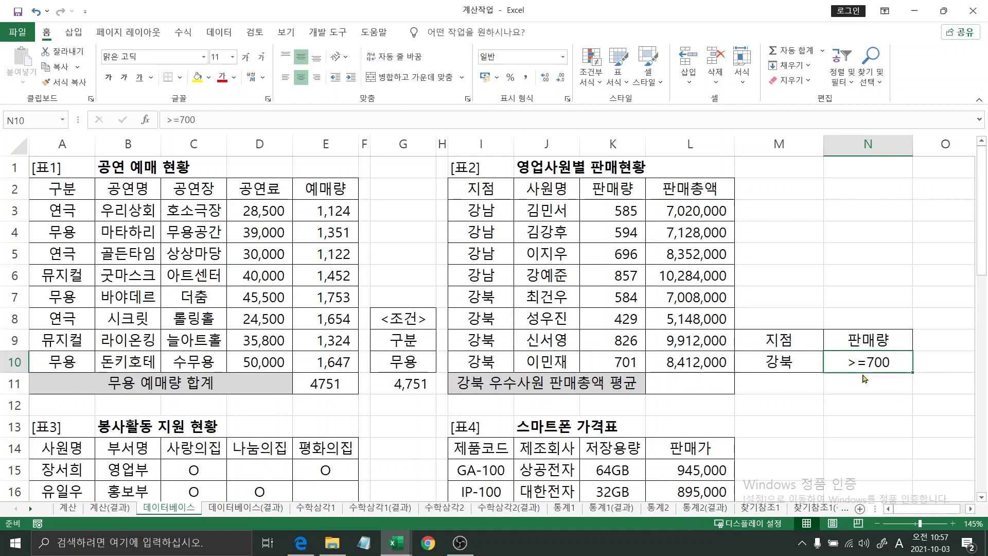
drag(865, 372, 863, 382)
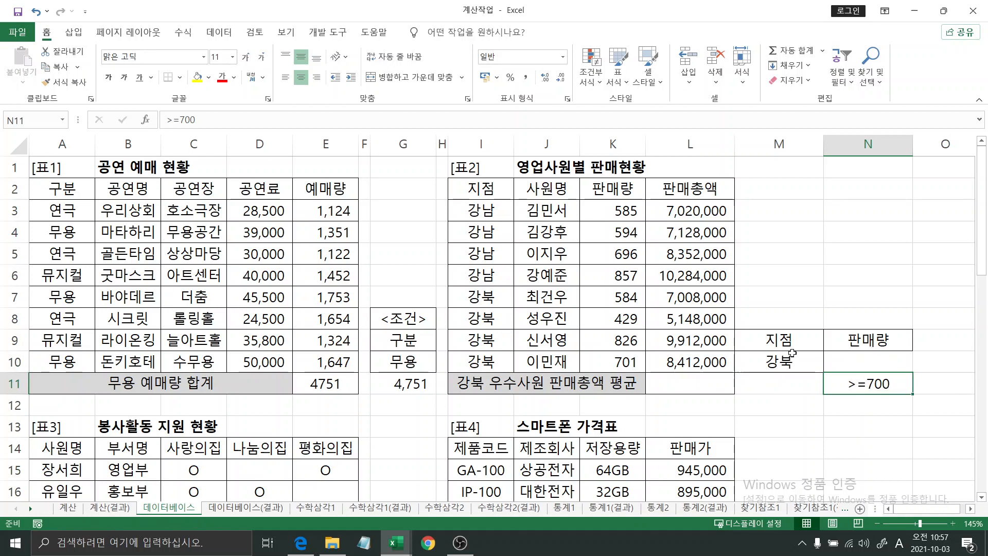
drag(791, 343, 794, 363)
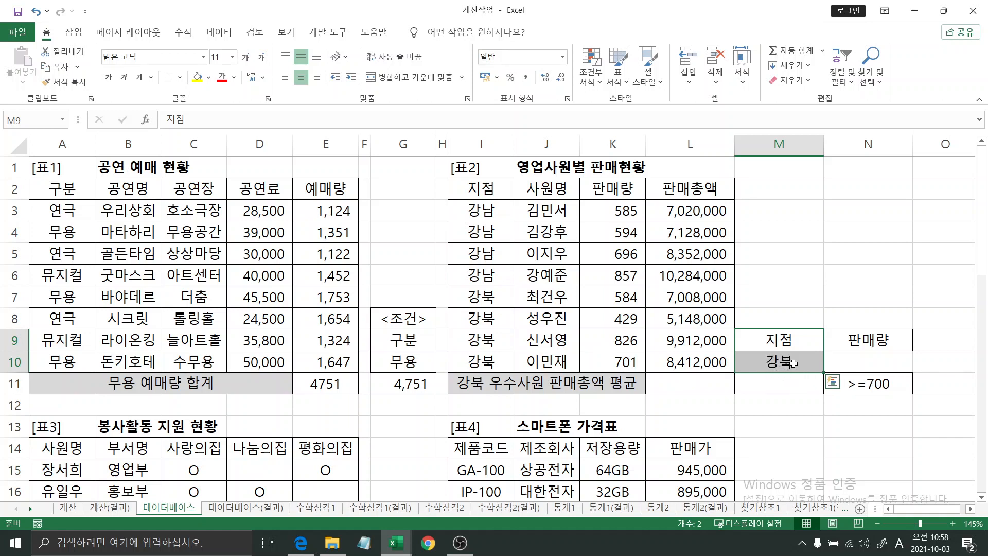
click(866, 371)
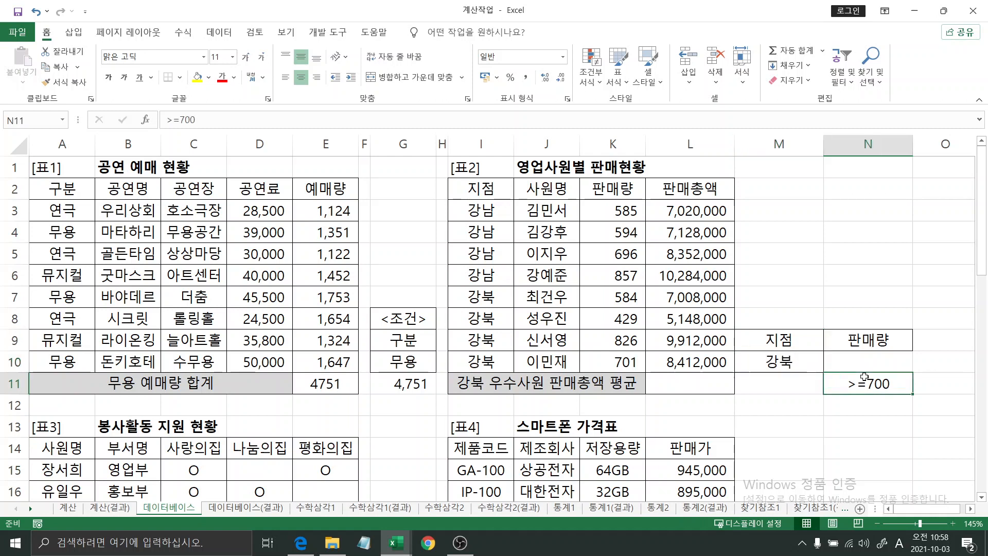
drag(864, 372, 864, 366)
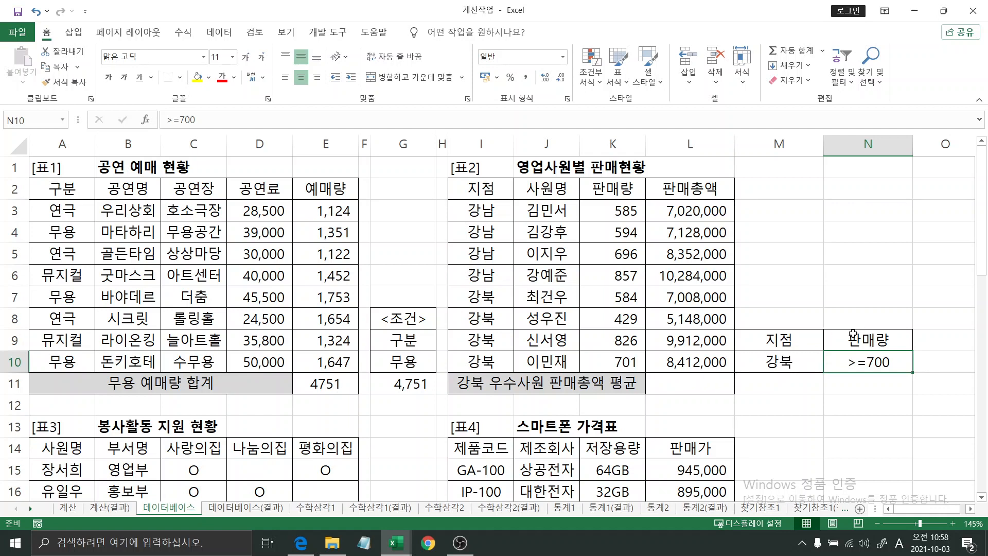
drag(782, 350, 860, 361)
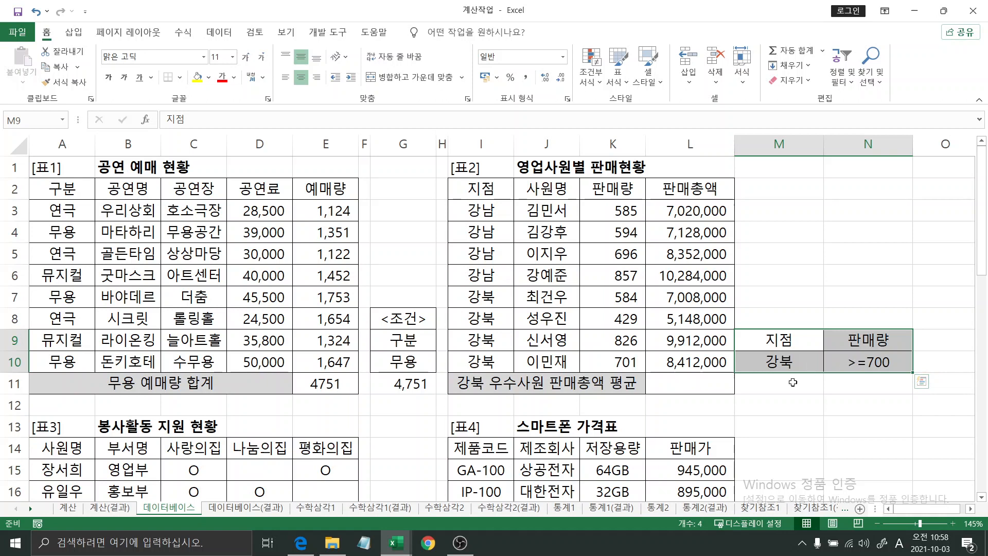
Start a DAVERAGE function in L11 with the sales table I2:L10 as its database argument
click(693, 388)
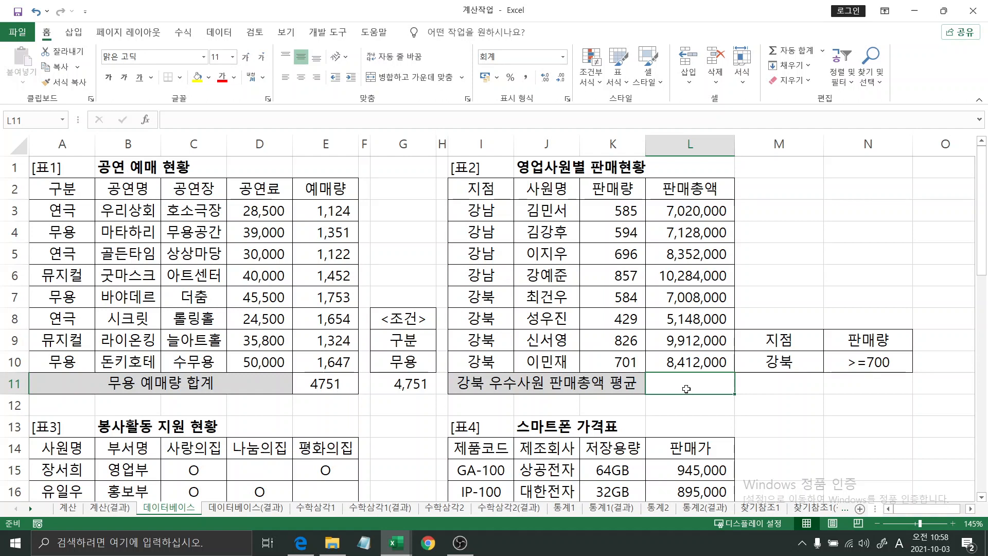
text(=davk)
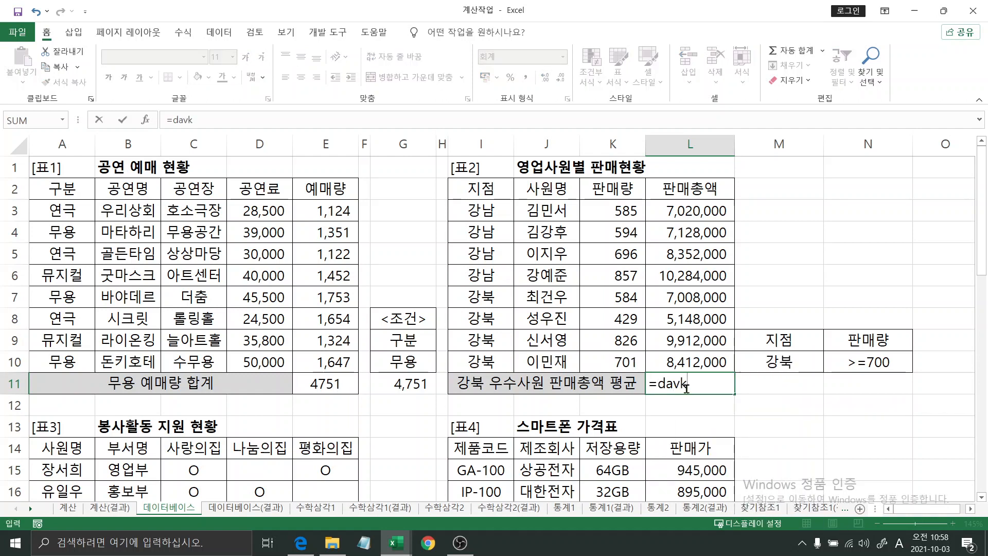
key(BackSpace)
key(Tab)
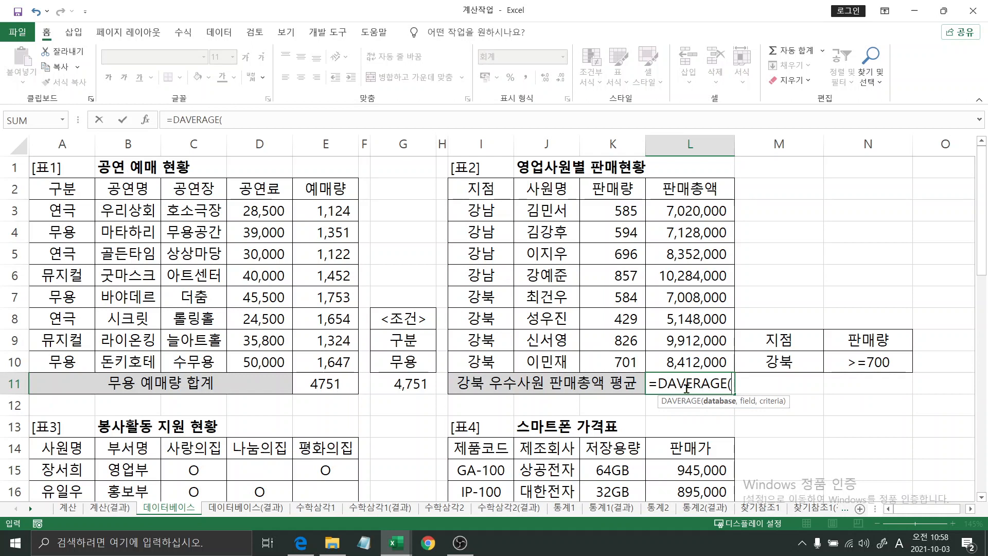
key(ctrl+a)
drag(509, 199, 503, 410)
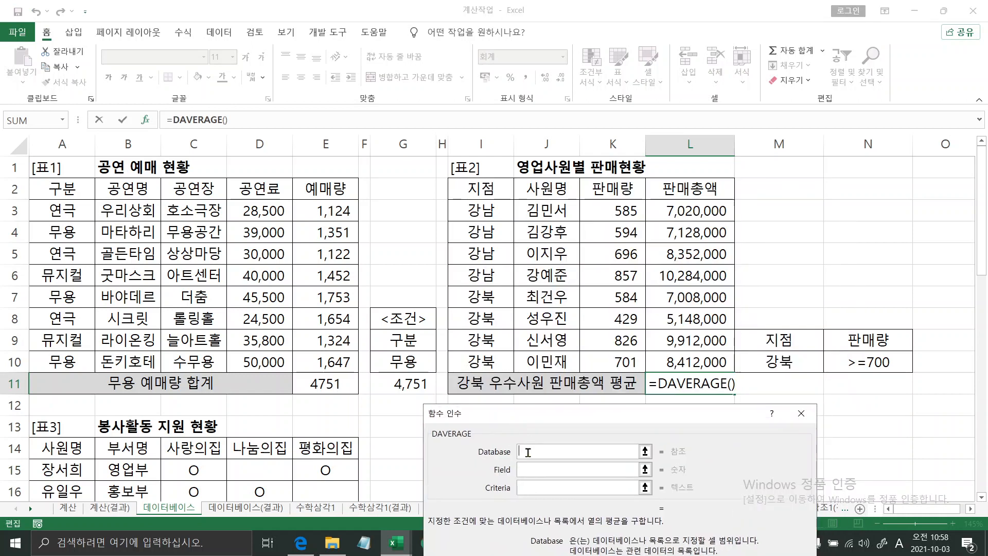
drag(481, 189, 690, 360)
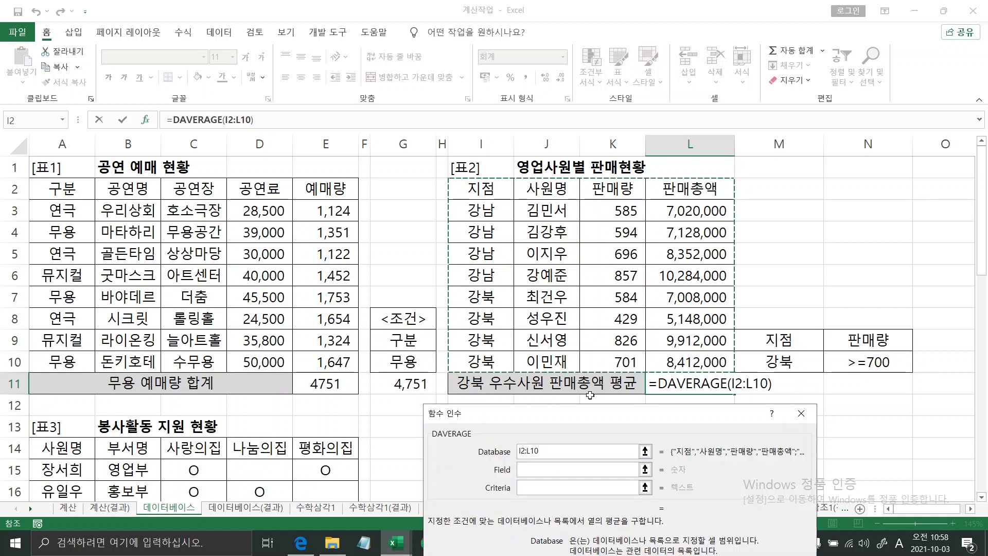
Complete the DAVERAGE function with the 판매총액 header L2 as field and M9:N10 as criteria
click(543, 471)
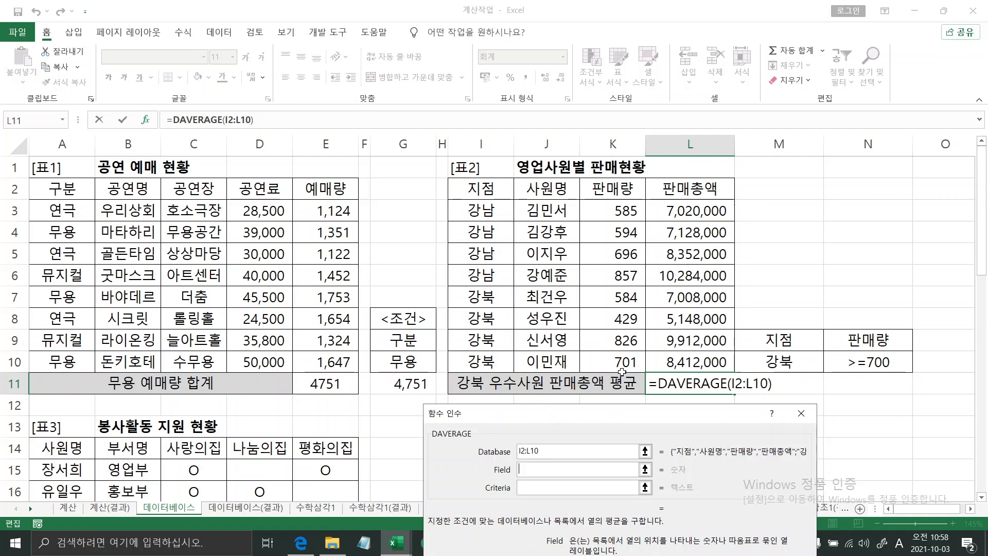
click(694, 188)
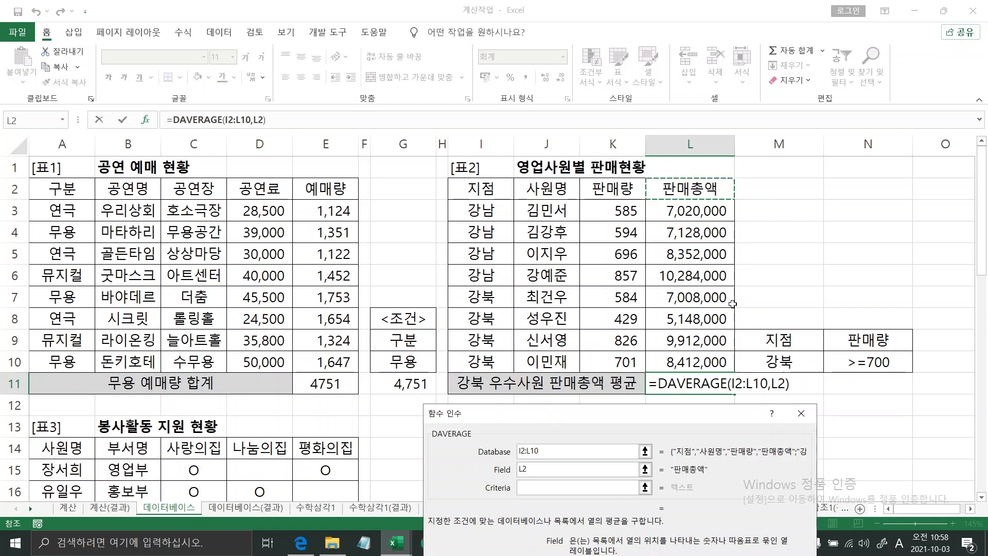
click(554, 488)
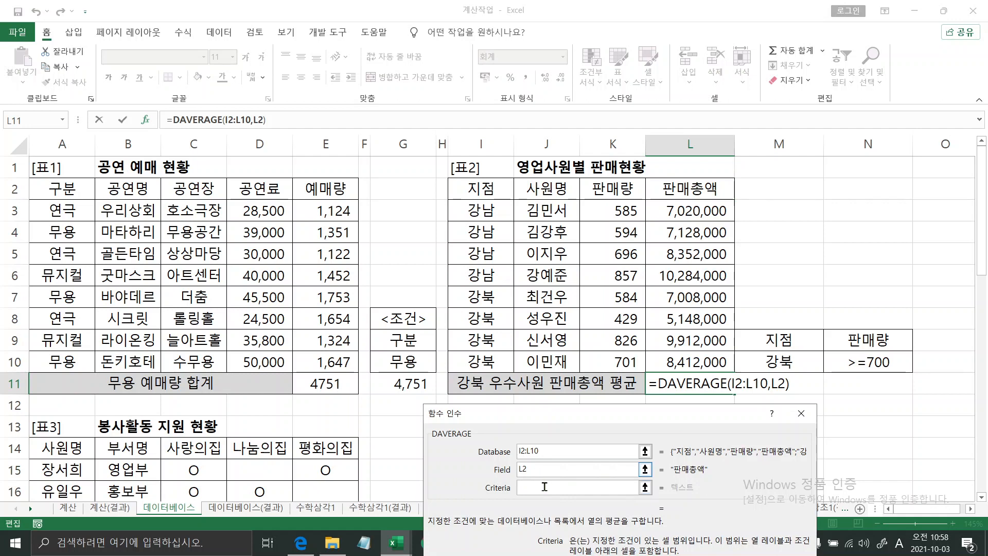
drag(782, 340, 864, 367)
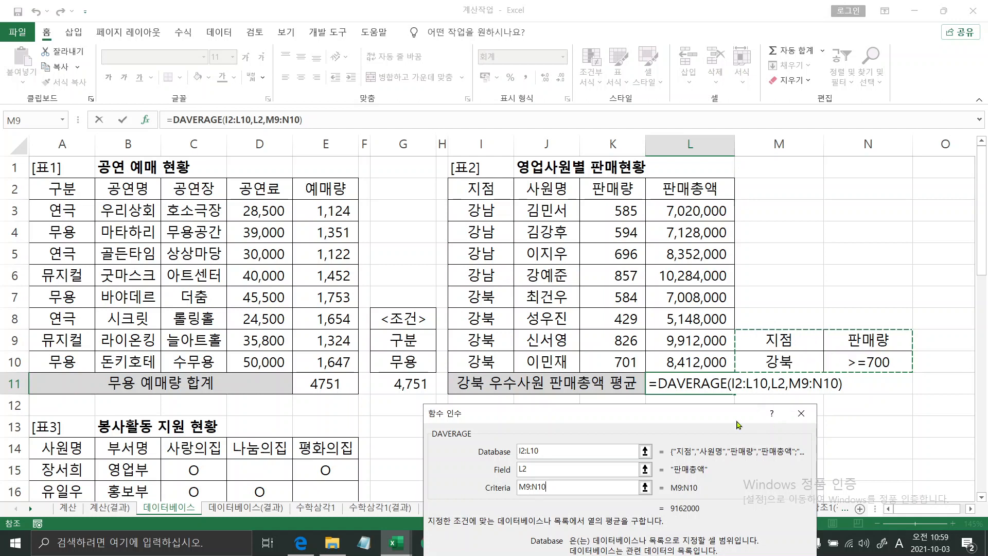
drag(734, 420, 746, 230)
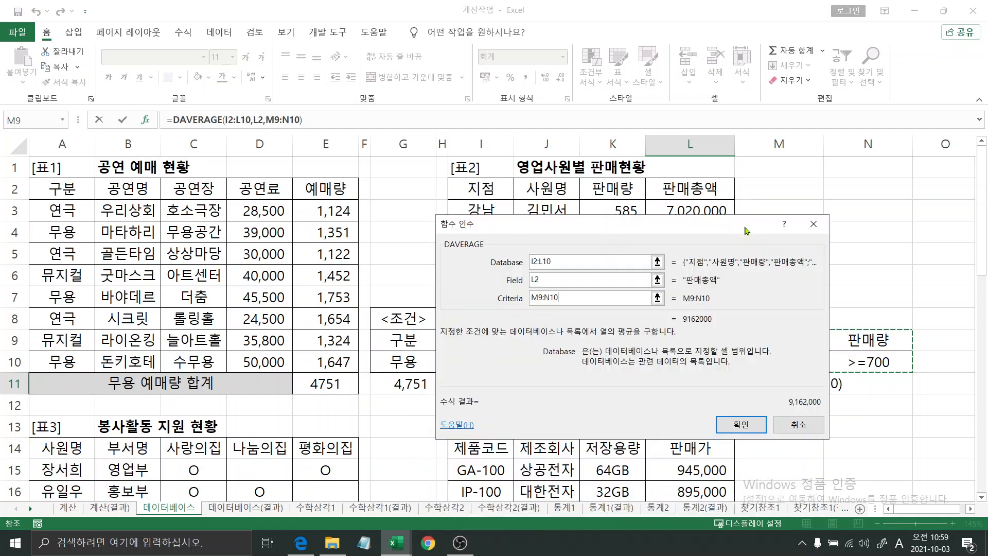
click(742, 425)
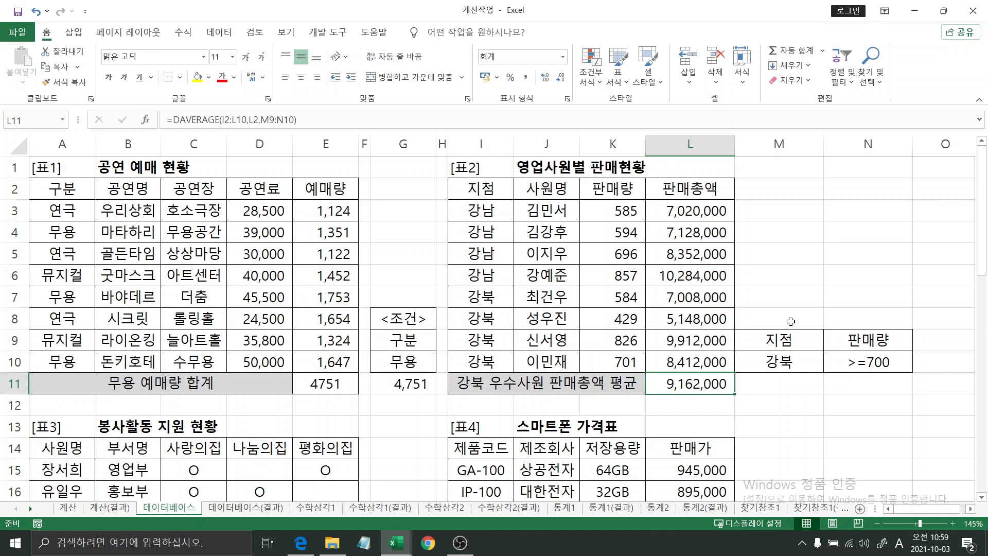
Add an AVERAGE formula in M7 that averages the sales totals in L9 and L10 as a check
click(797, 291)
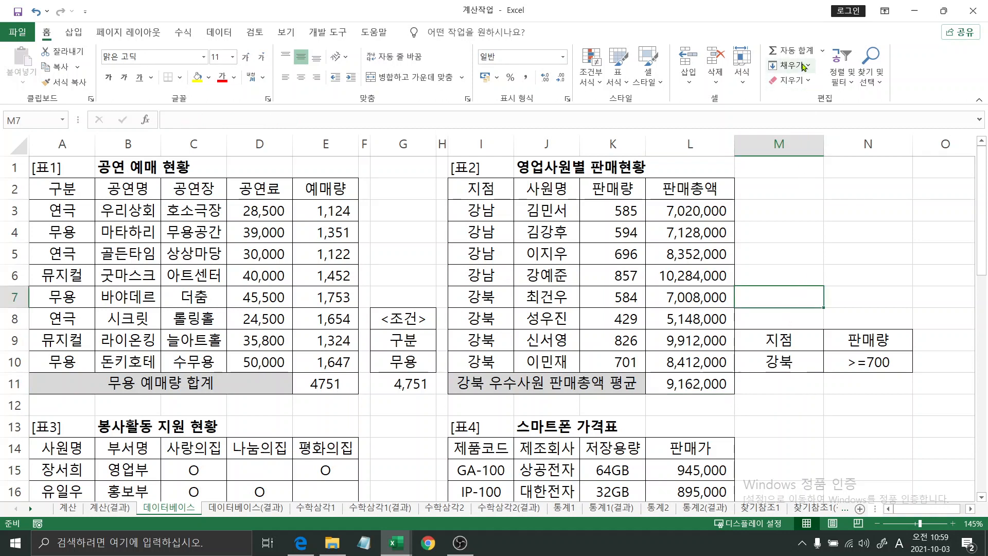
click(824, 51)
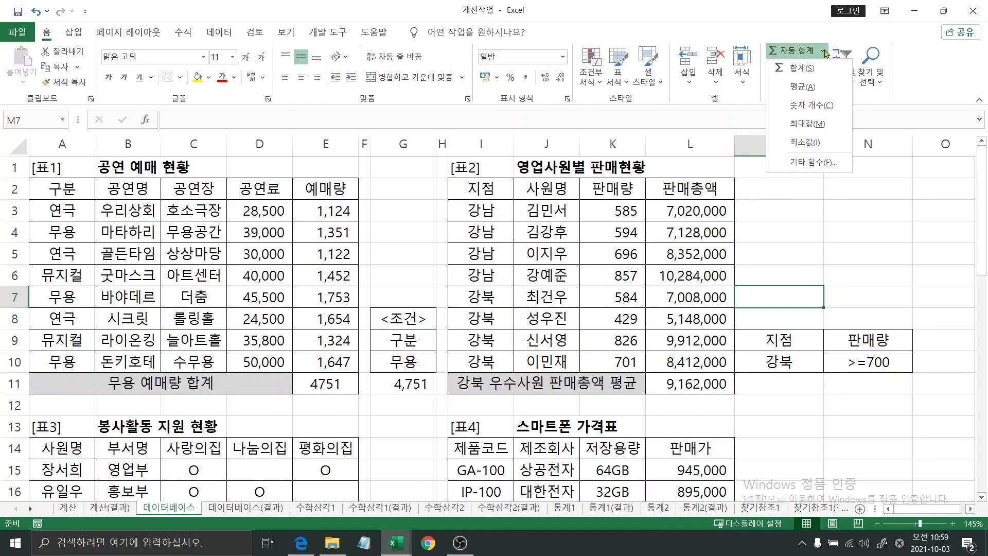
click(811, 87)
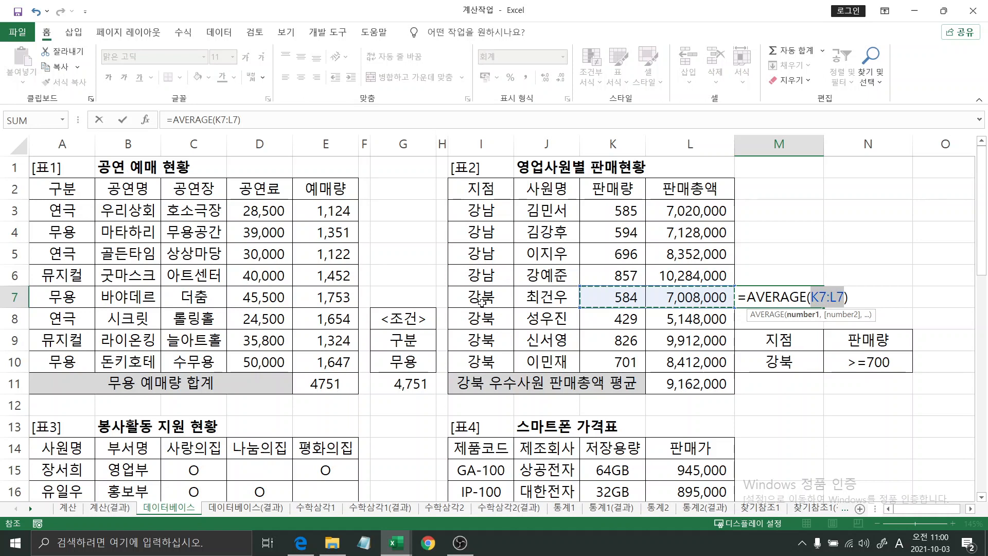
click(684, 341)
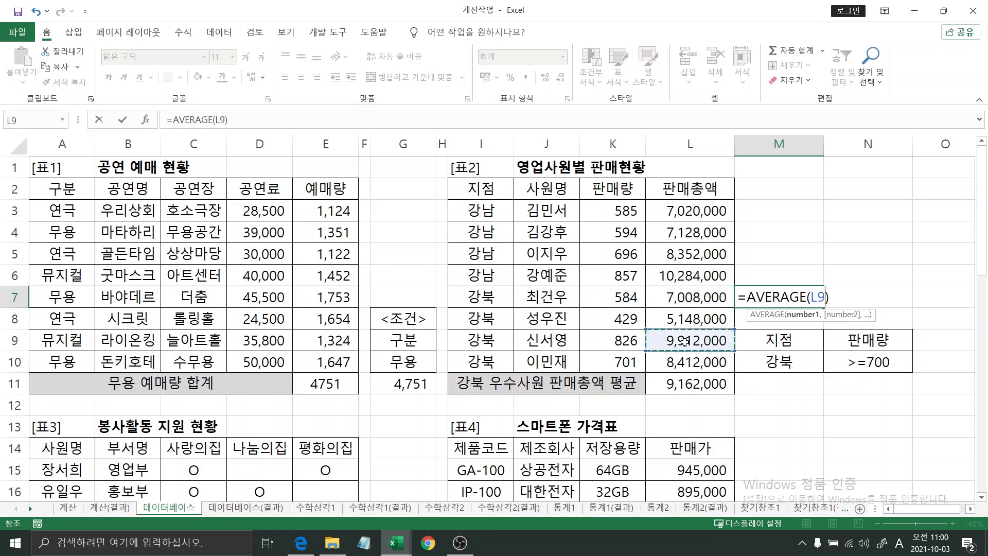
ctrl+click(696, 361)
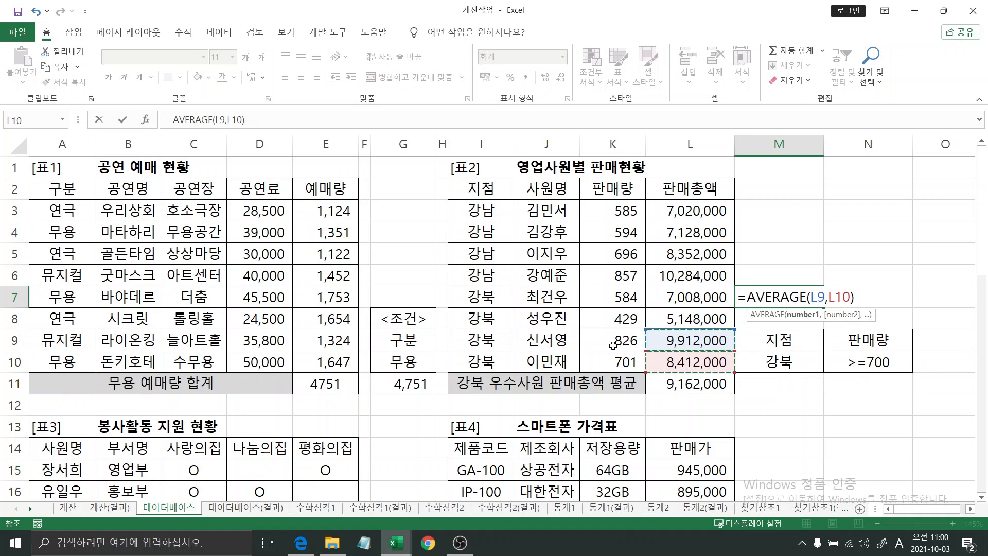
key(ctrl+Return)
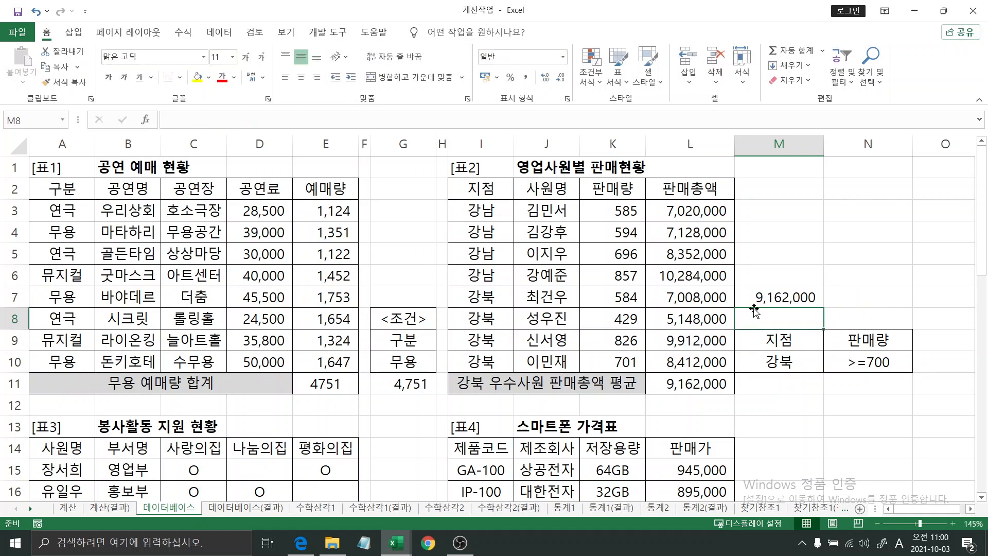
Compare the check average in M7 with the DAVERAGE result in L11, and clear M7
click(706, 384)
click(766, 302)
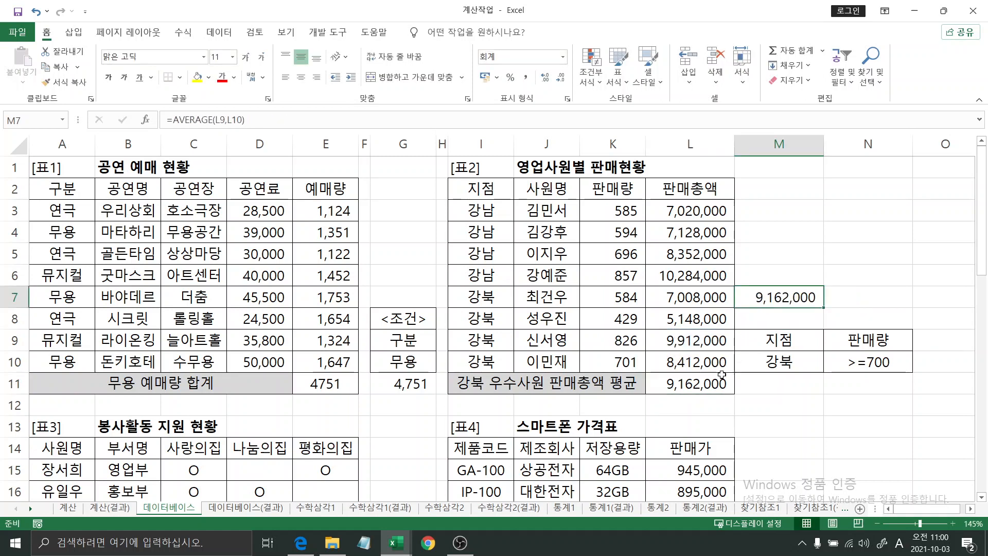
click(714, 383)
click(761, 302)
click(703, 391)
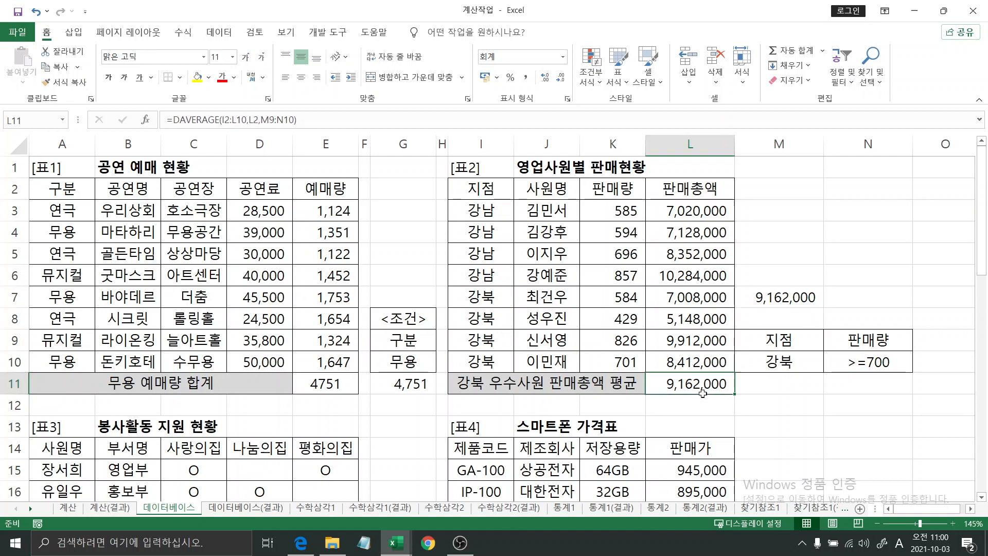
click(755, 308)
key(Delete)
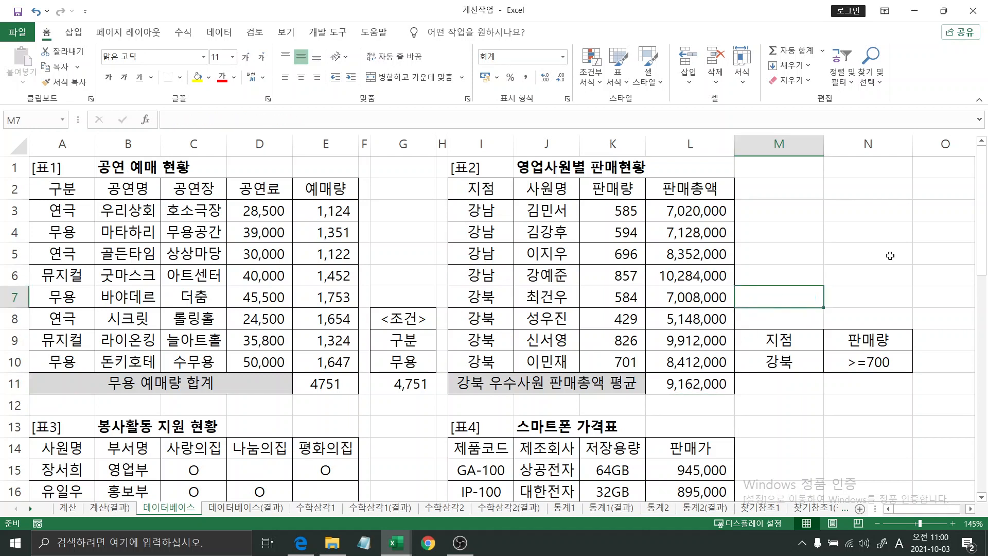
Append the unit text "매" to the DSUM result in E11 by adding &"매" to the end of its formula
drag(981, 251, 974, 338)
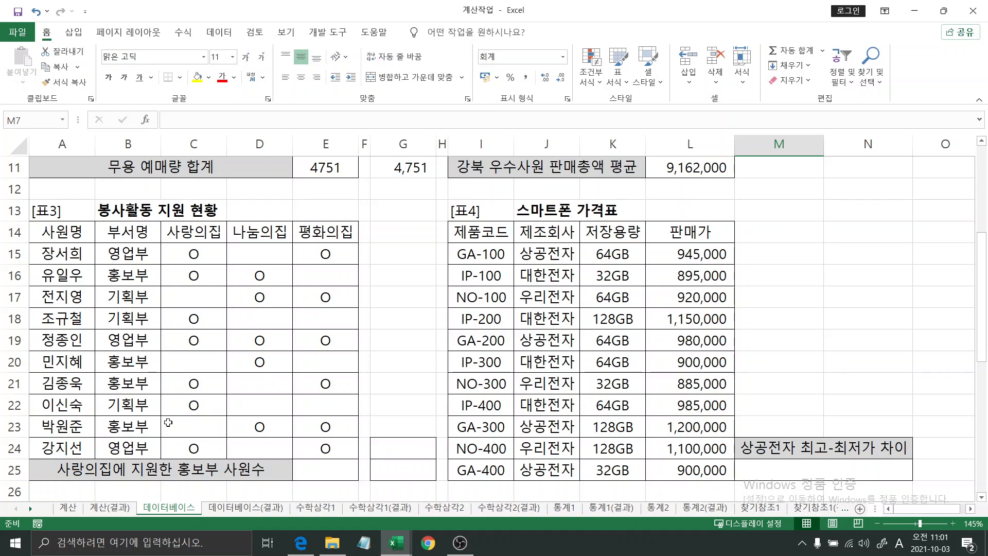
drag(378, 447, 384, 465)
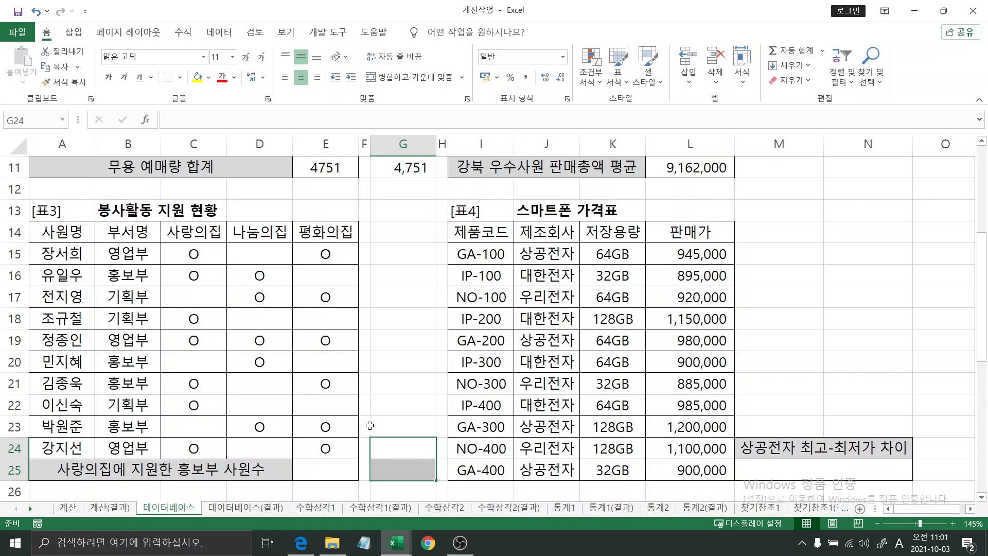
scroll(370, 426, up, 4)
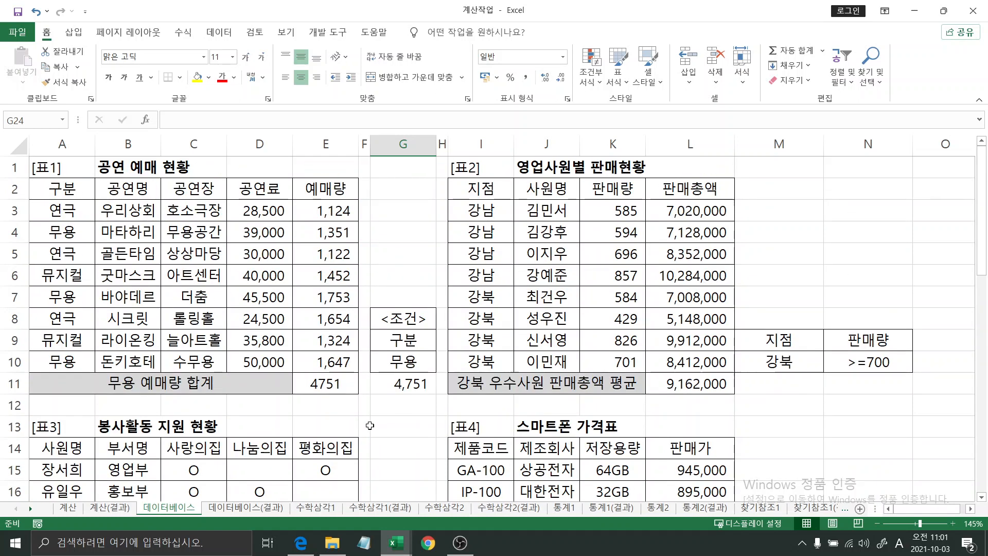
click(340, 390)
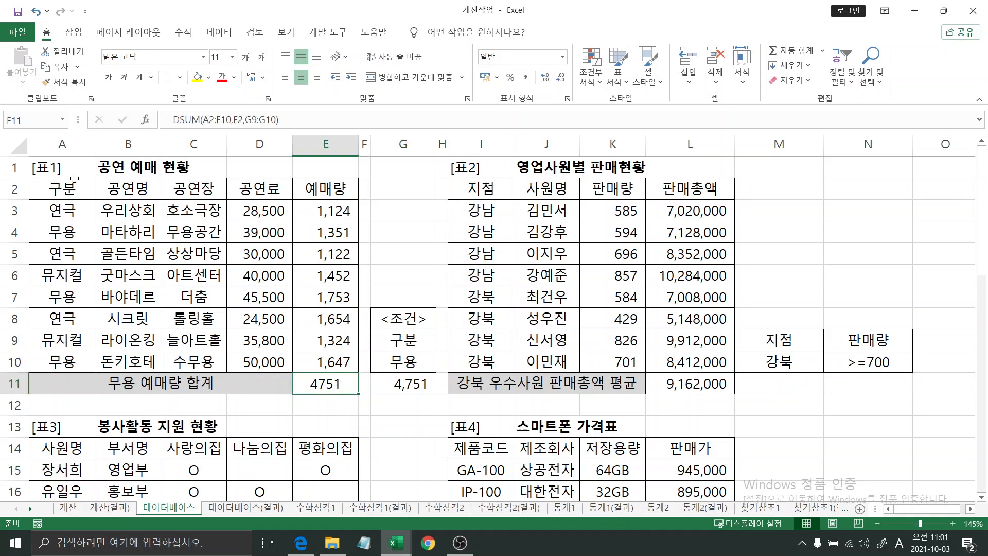
click(318, 120)
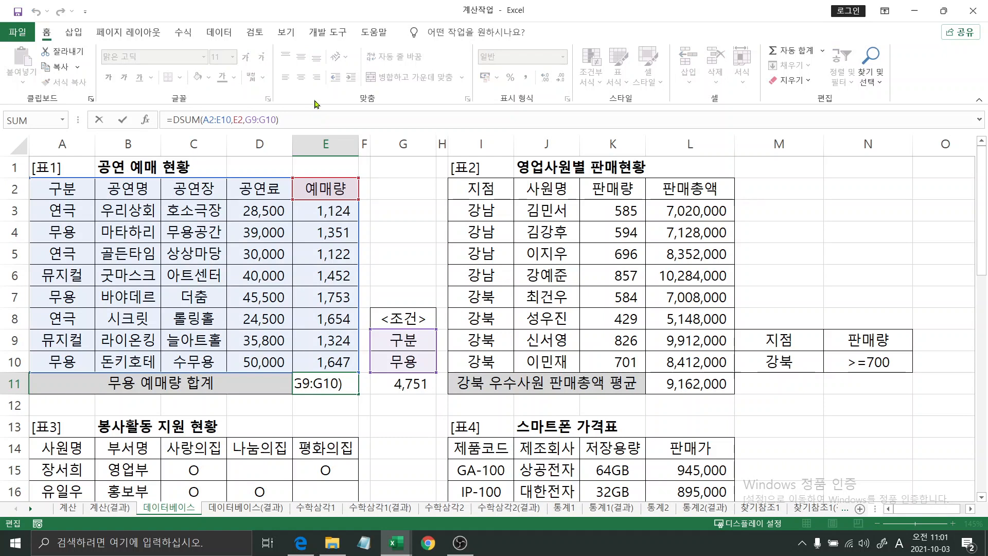
text(&"ㅣ매)
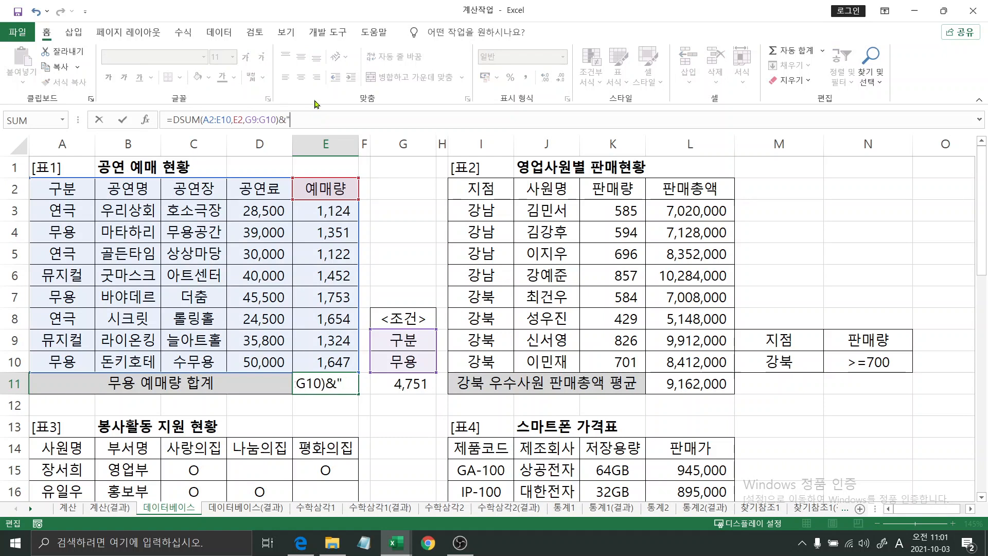
key(BackSpace)
key(BackSpace)
text(ㅁㅐ)
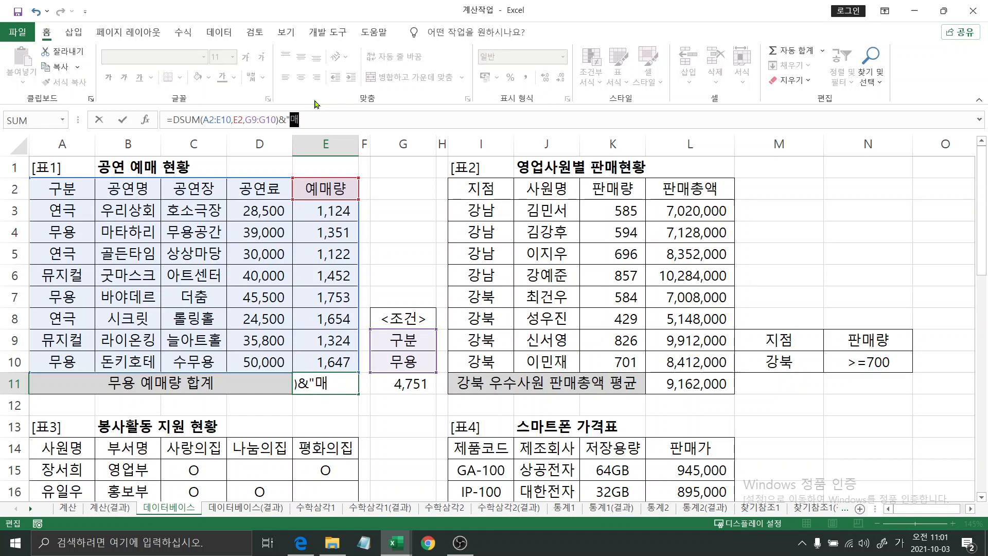
key(Return)
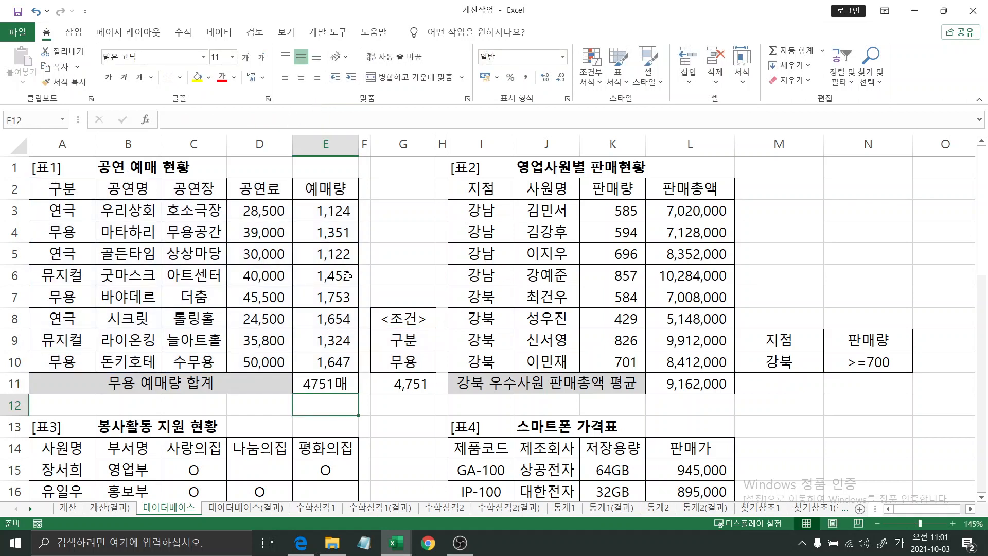
Copy the 부서명 header and a 홍보부 entry from the 봉사활동 table into G24:G25 as the criteria range
scroll(384, 286, down, 4)
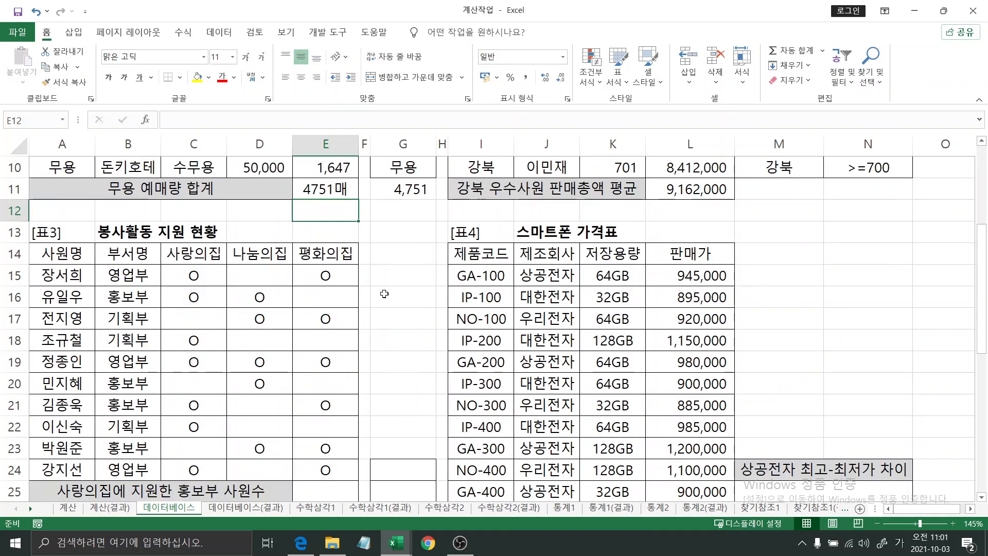
click(416, 416)
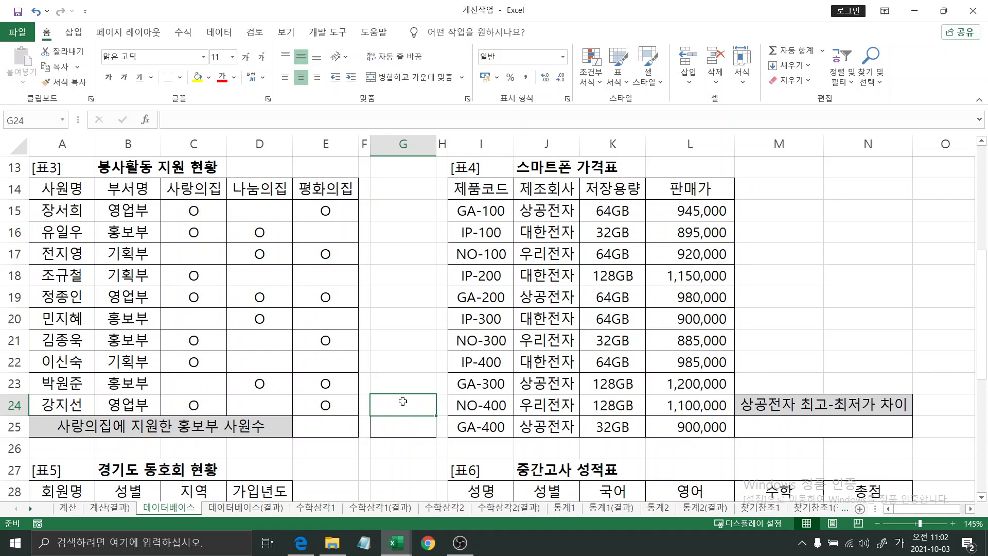
click(142, 190)
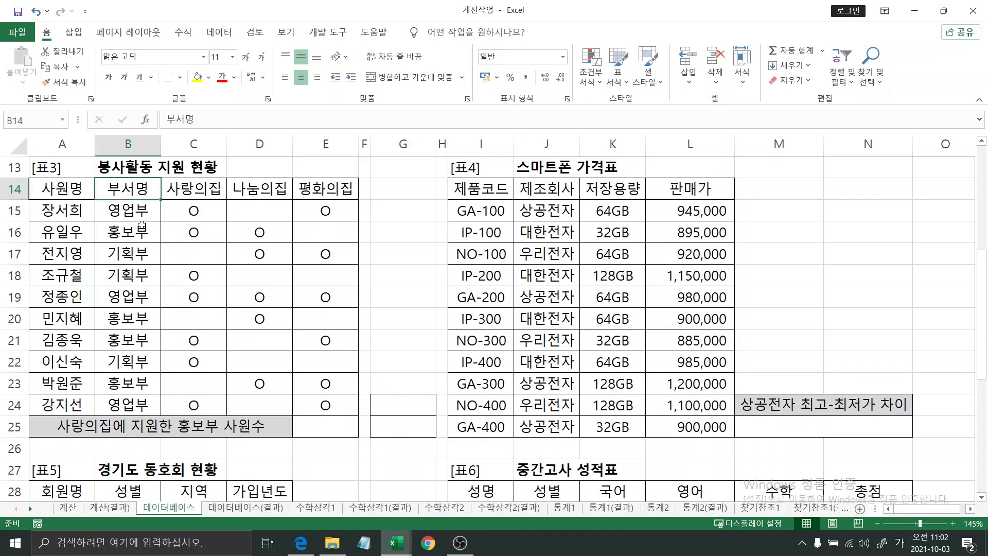
ctrl+click(142, 229)
key(ctrl+c)
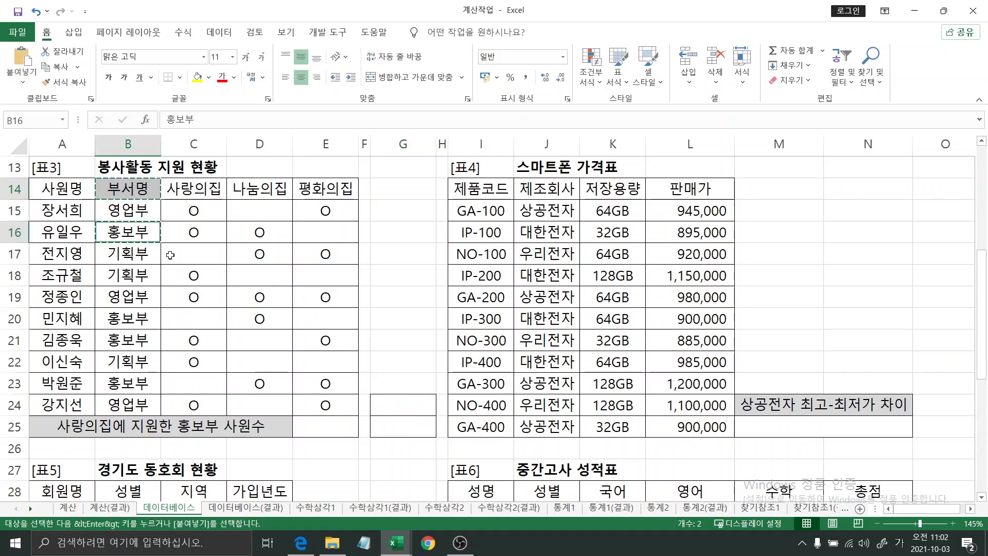
click(407, 408)
key(ctrl+v)
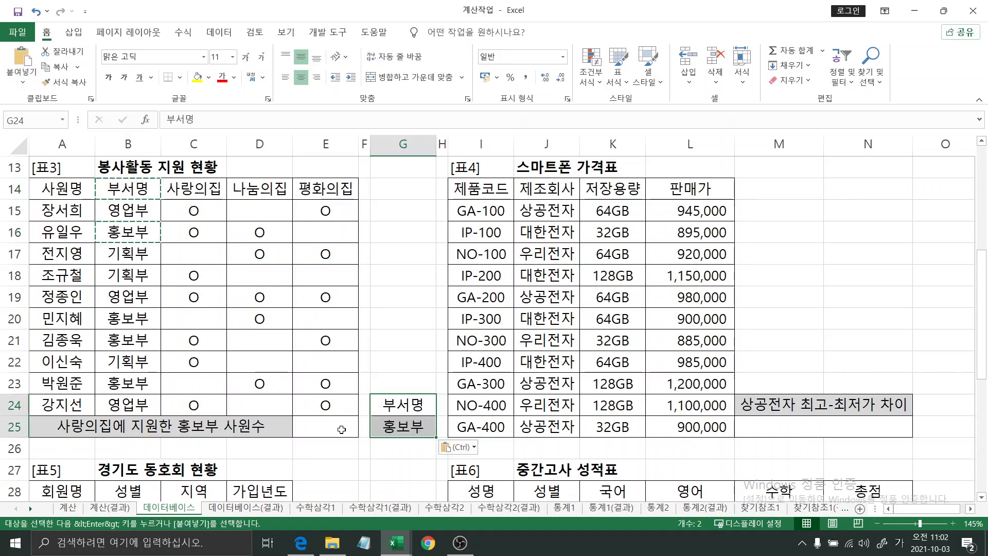
Start a DCOUNTA function in E25 with the 봉사활동 table A14:E24 as its database argument
click(338, 427)
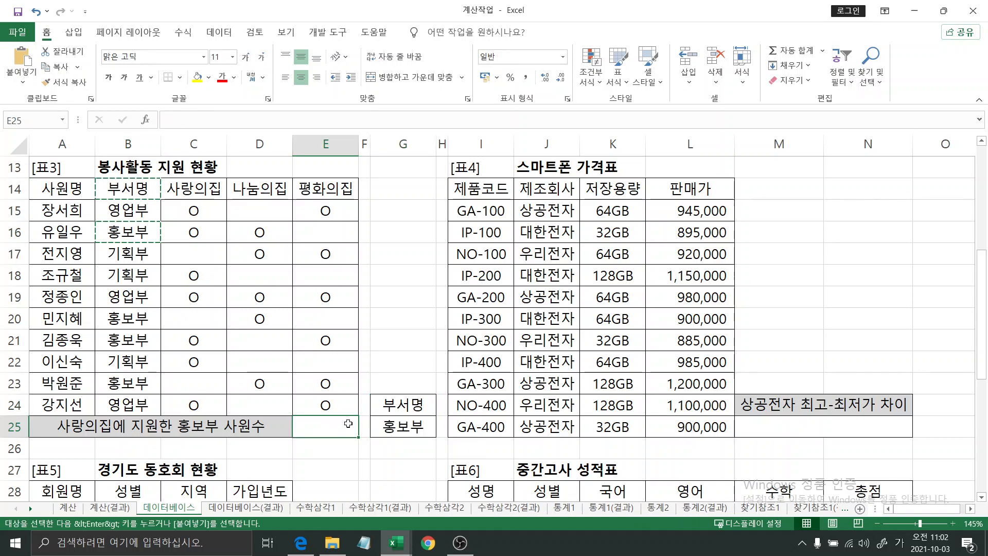
text(=ㅇ)
key(BackSpace)
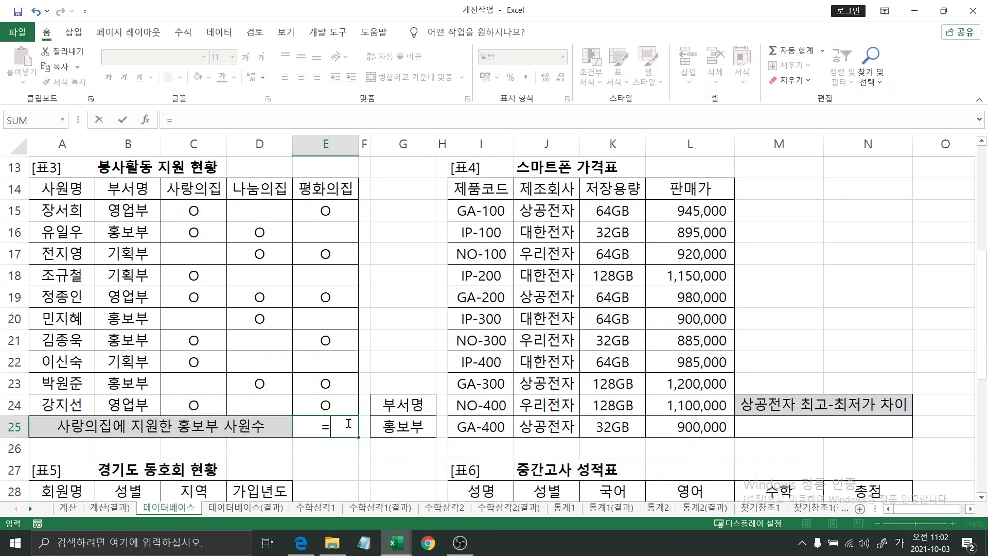
key(Hangul)
text(dc)
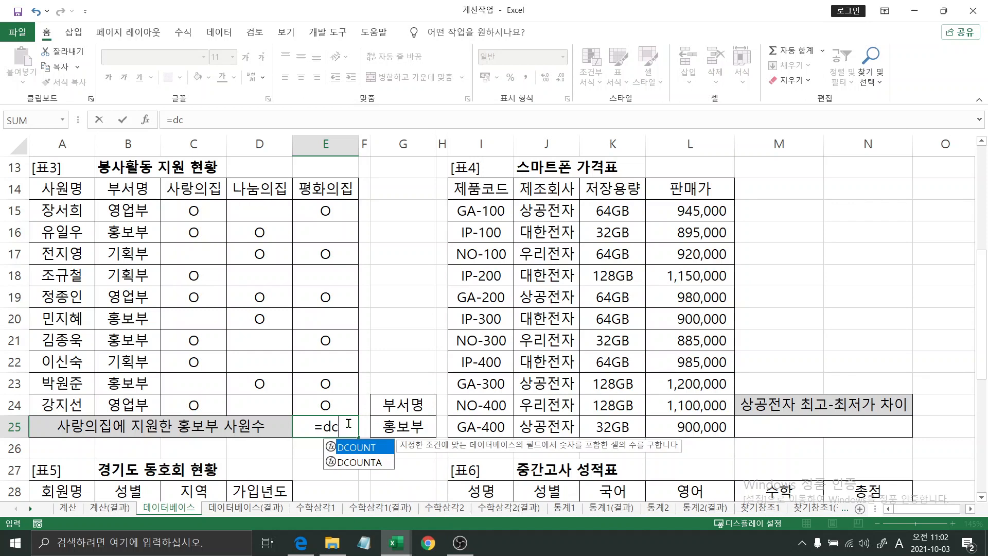
key(Down)
key(Tab)
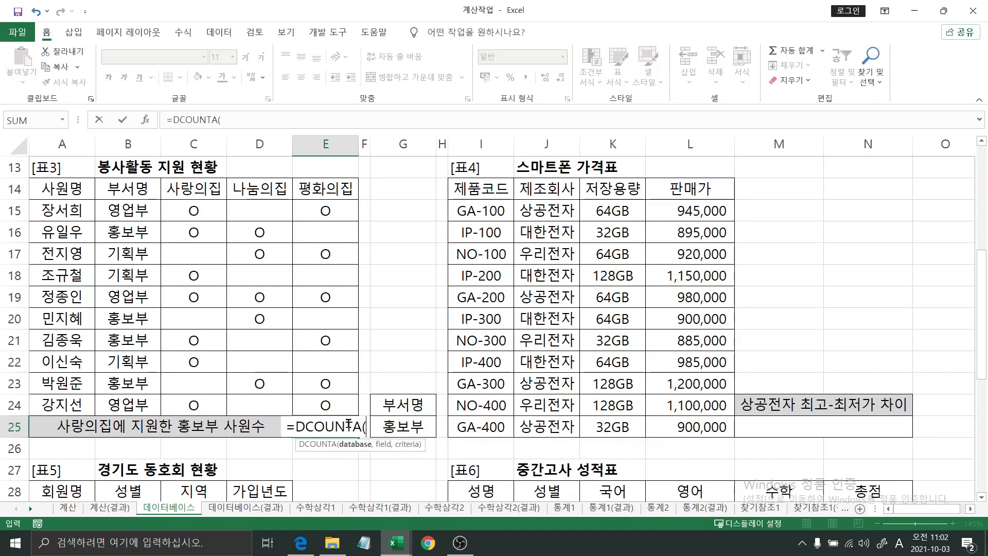
click(149, 120)
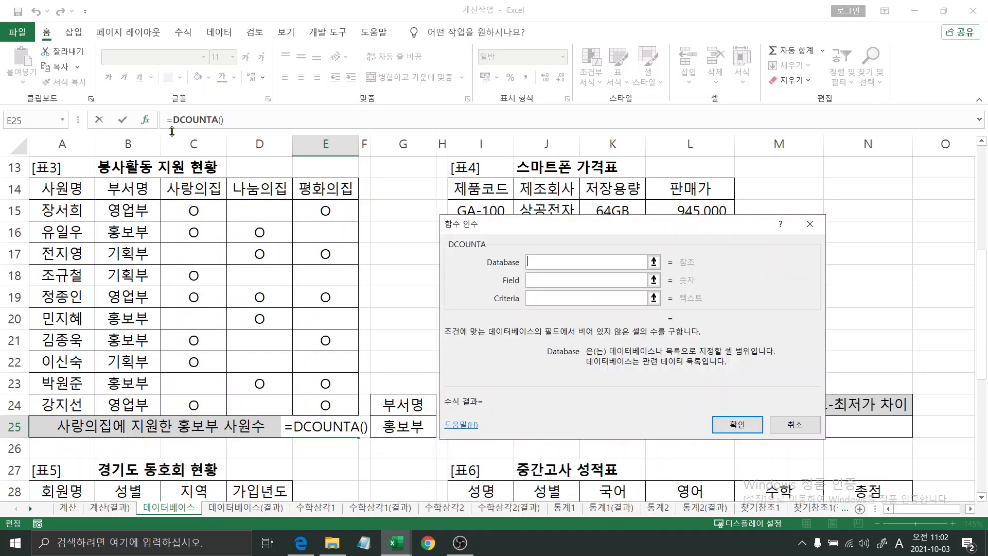
drag(578, 235, 641, 234)
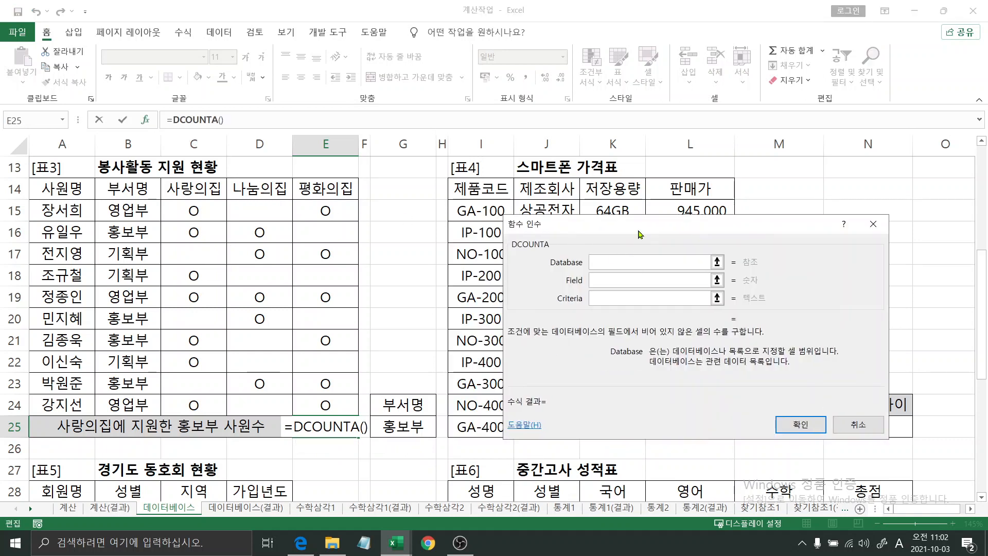
click(82, 189)
drag(82, 189, 335, 404)
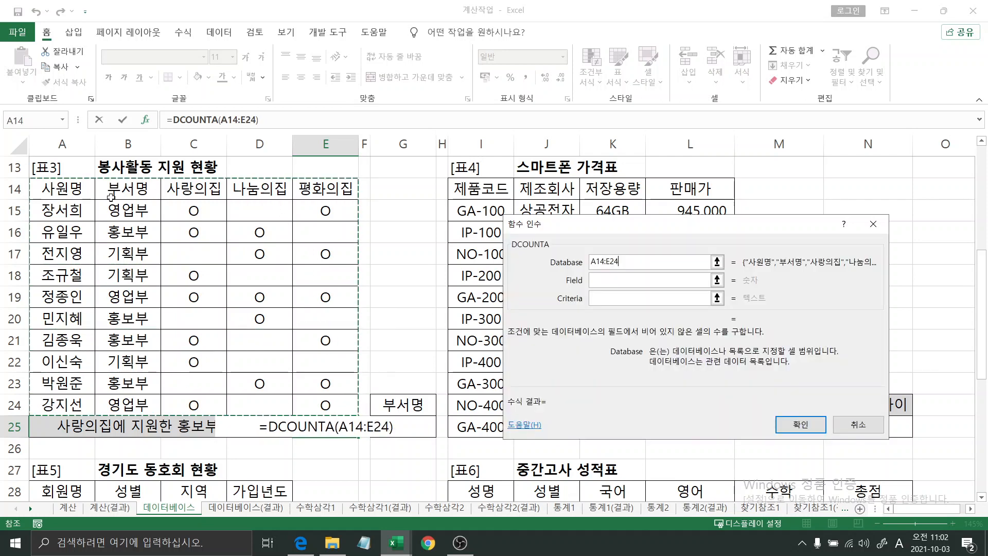
Complete the DCOUNTA function with the 사랑의집 header C14 as field and G24:G25 as criteria
click(607, 278)
click(607, 278)
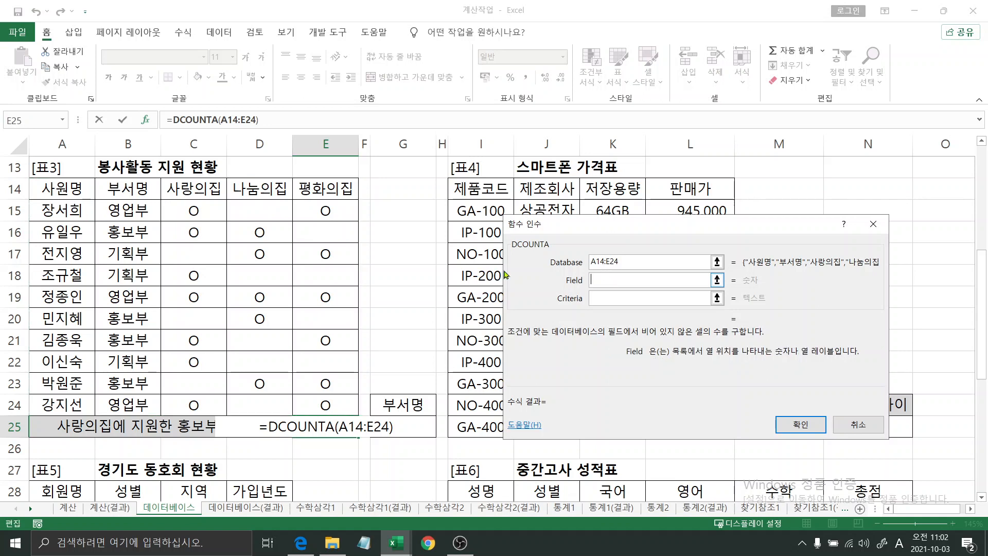
click(205, 189)
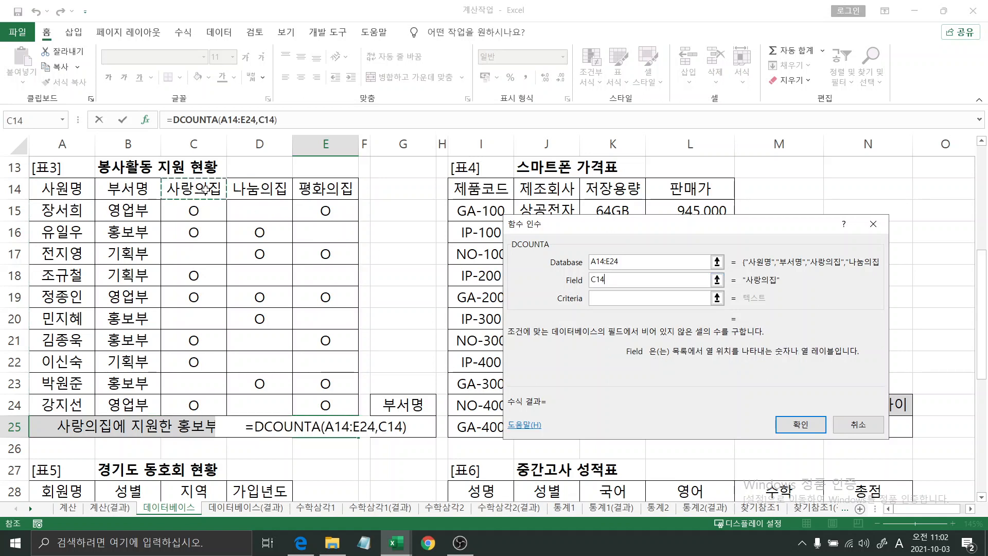
click(603, 299)
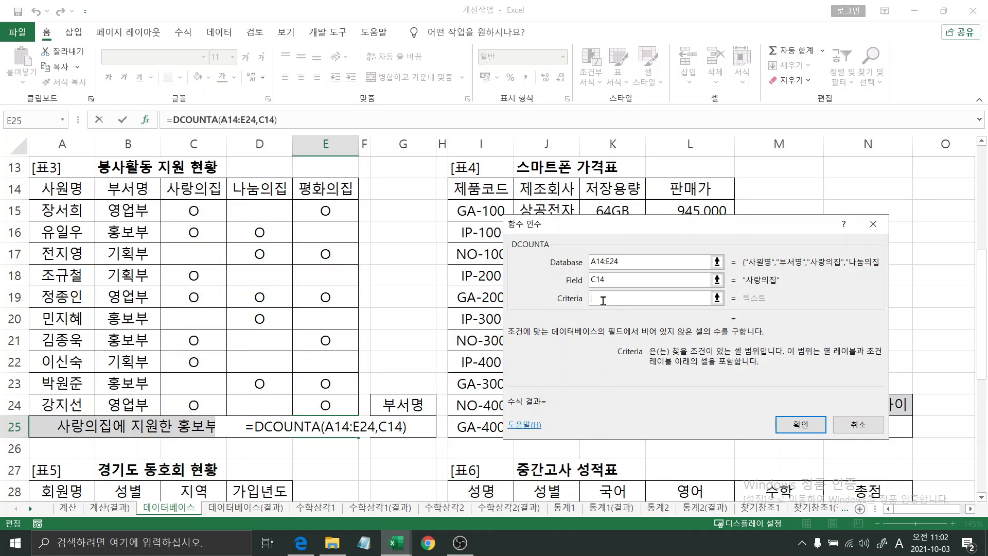
drag(419, 411, 420, 428)
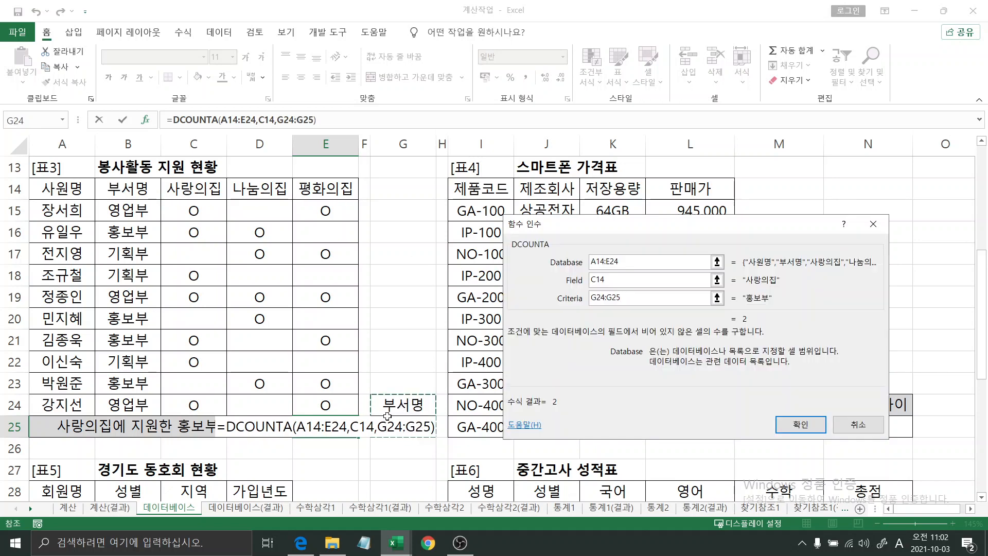
click(793, 422)
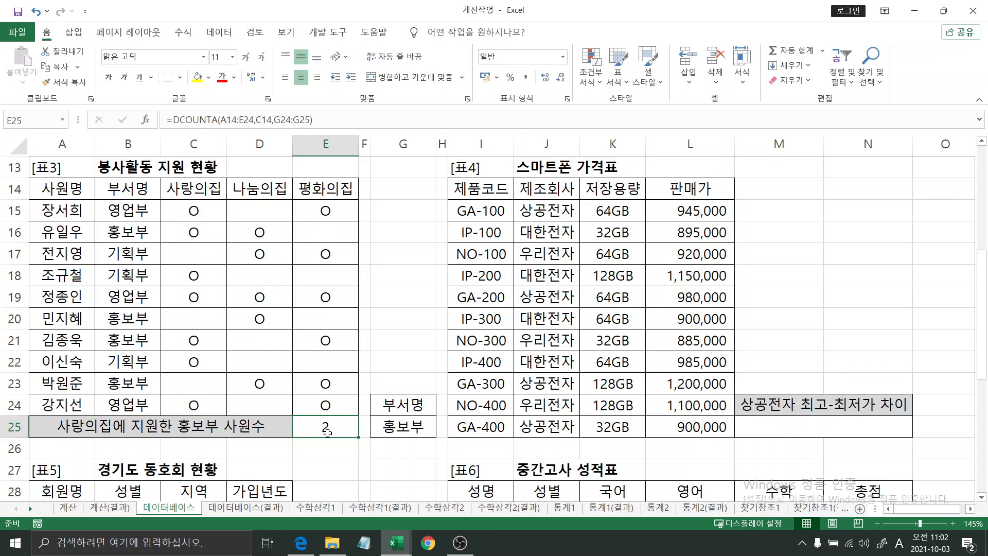
Check the 홍보부 rows marked under 사랑의집, rows 16 and 21, against the DCOUNTA result in E25
drag(72, 229, 188, 234)
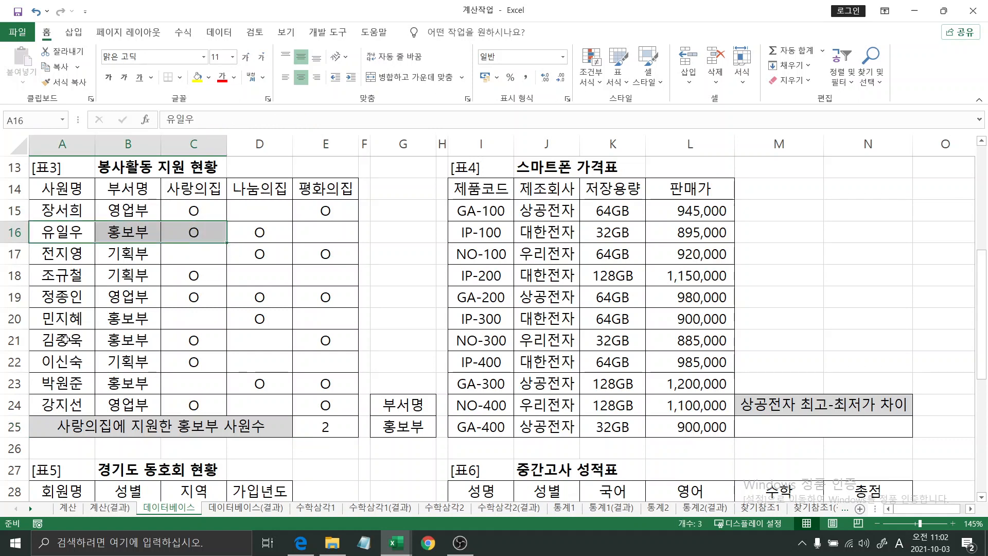
ctrl+drag(64, 338, 204, 342)
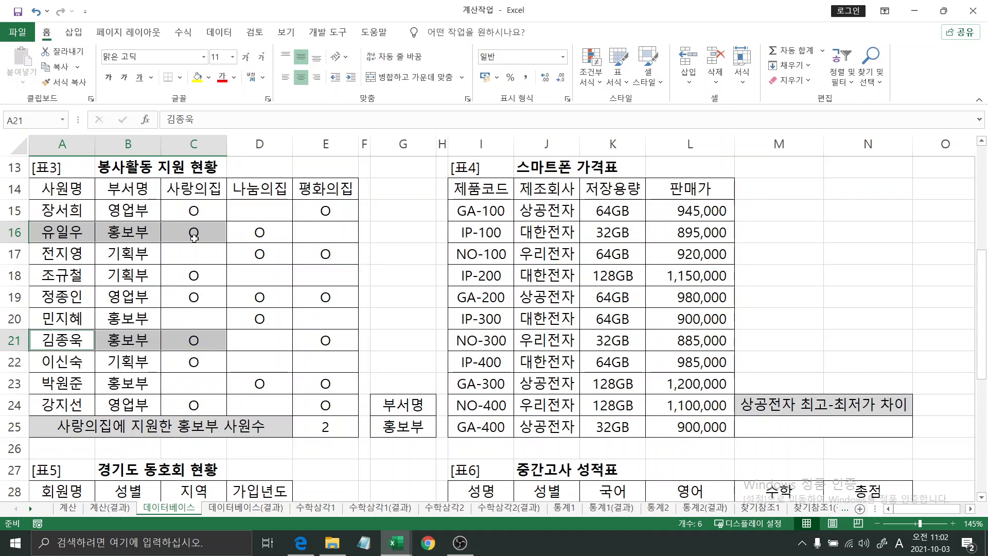
click(329, 425)
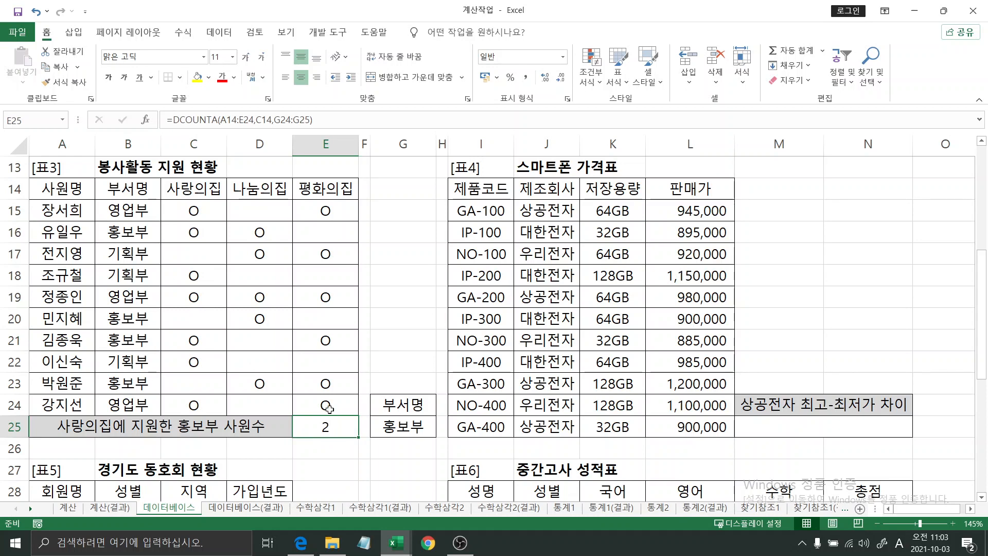
Append the unit text "명" to the DCOUNTA result in E25 by adding &"명" to its formula
click(326, 120)
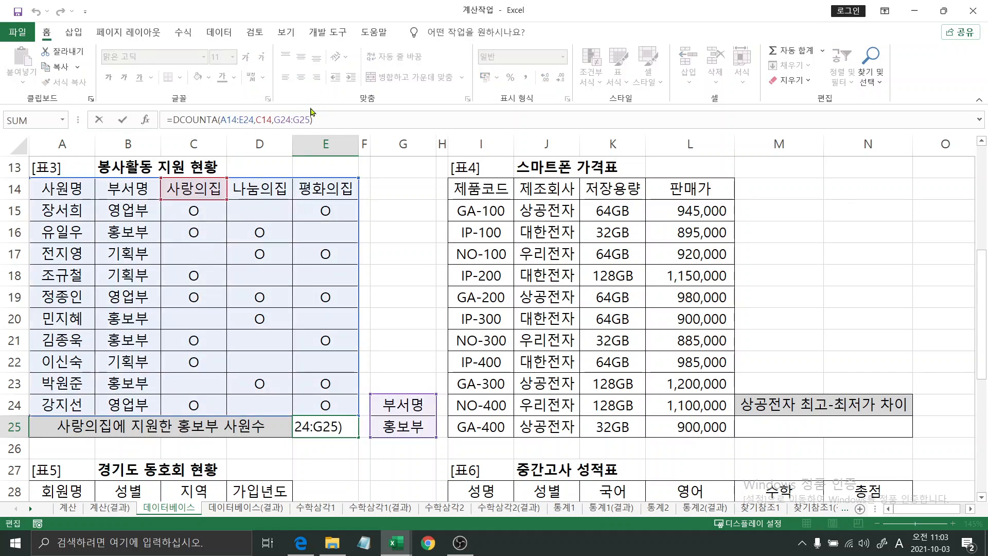
text(&")
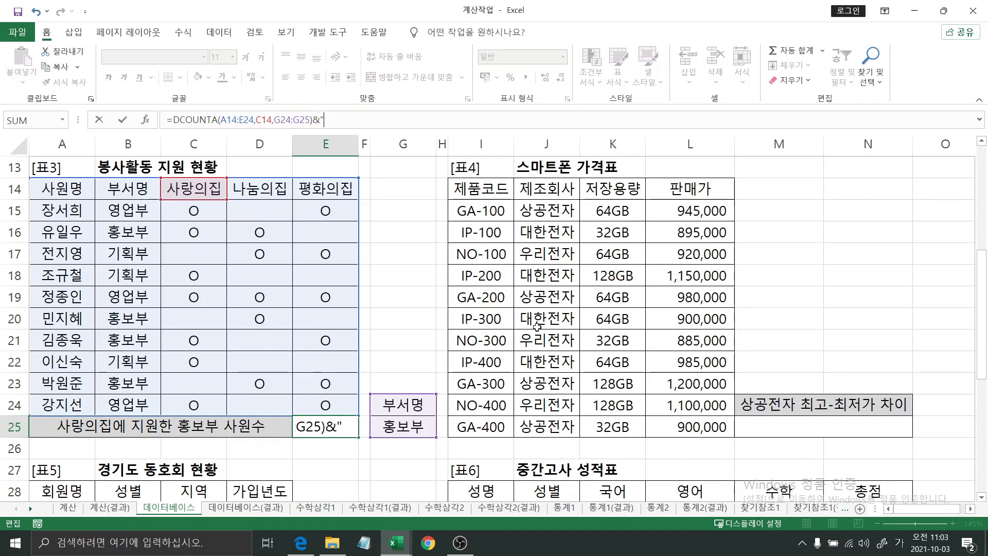
text(명")
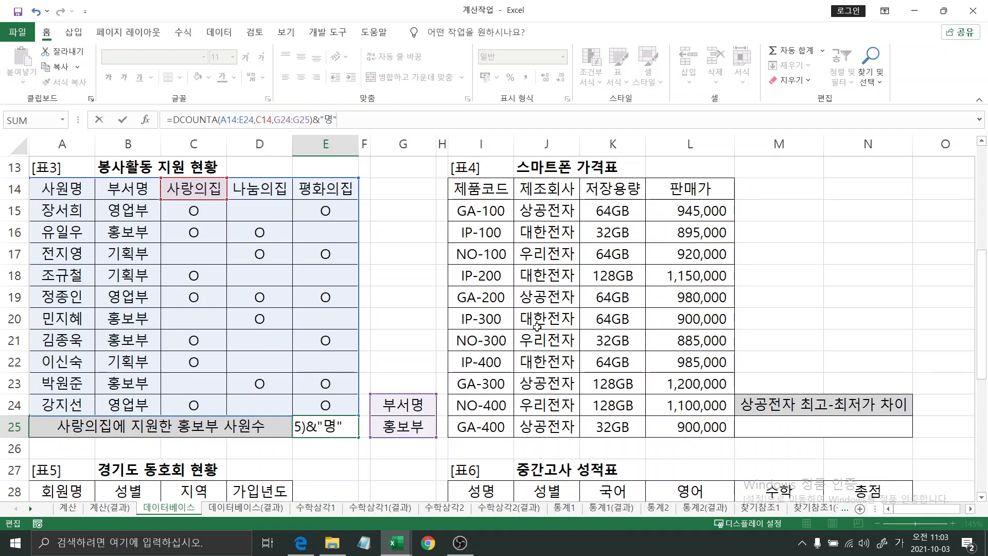
key(Return)
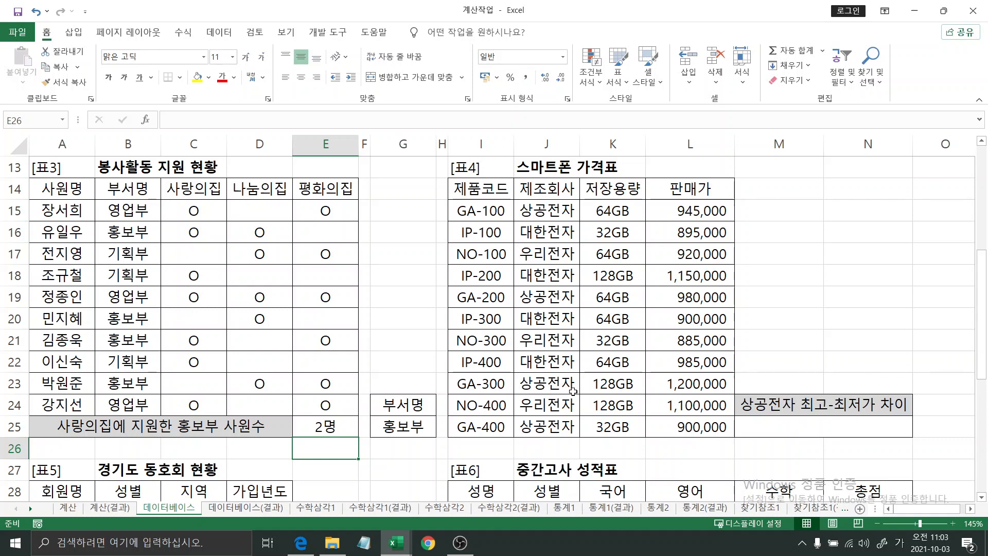
Start a DMAX function in M25 with the 스마트폰 가격표 table I14:L25 as its database argument
click(787, 424)
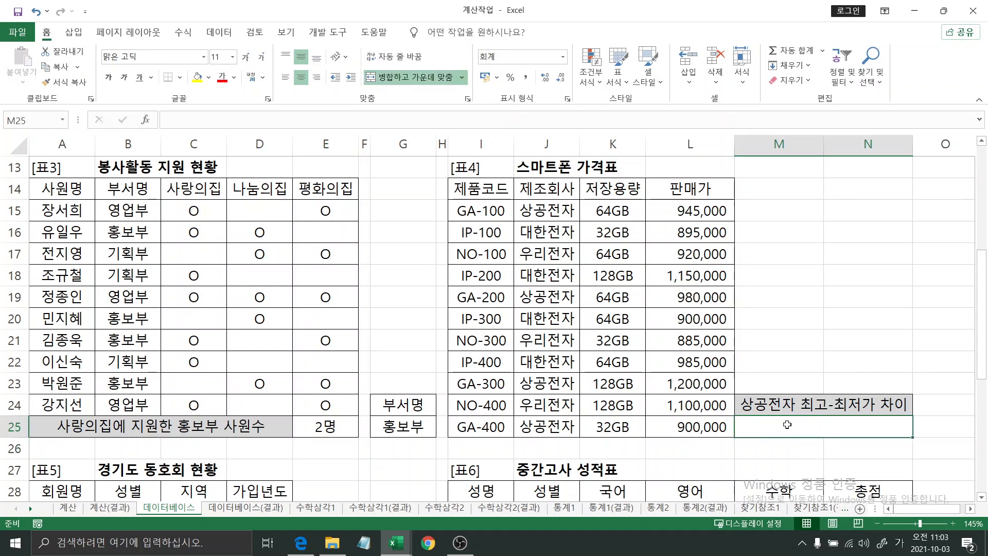
text(=ㅇ)
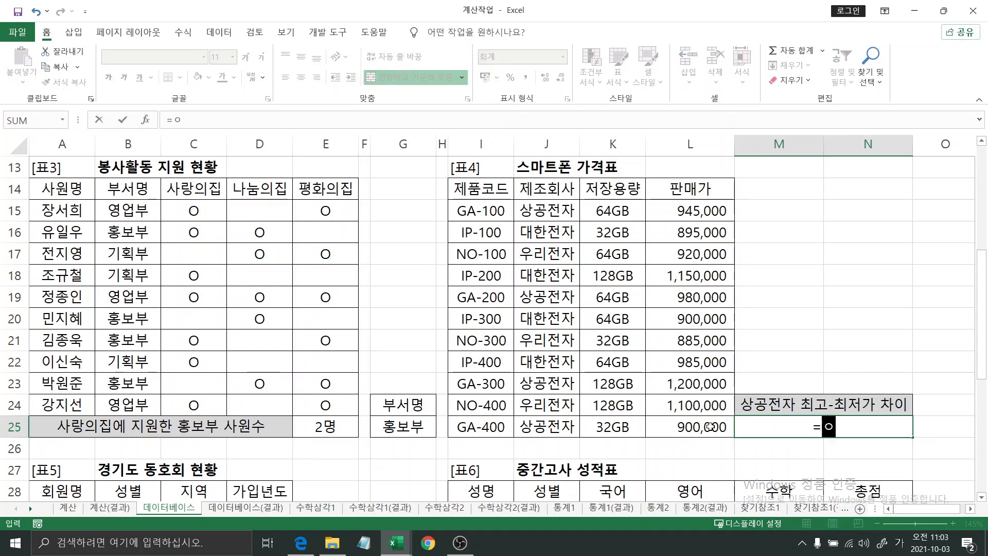
key(BackSpace)
key(Hangul)
text(da)
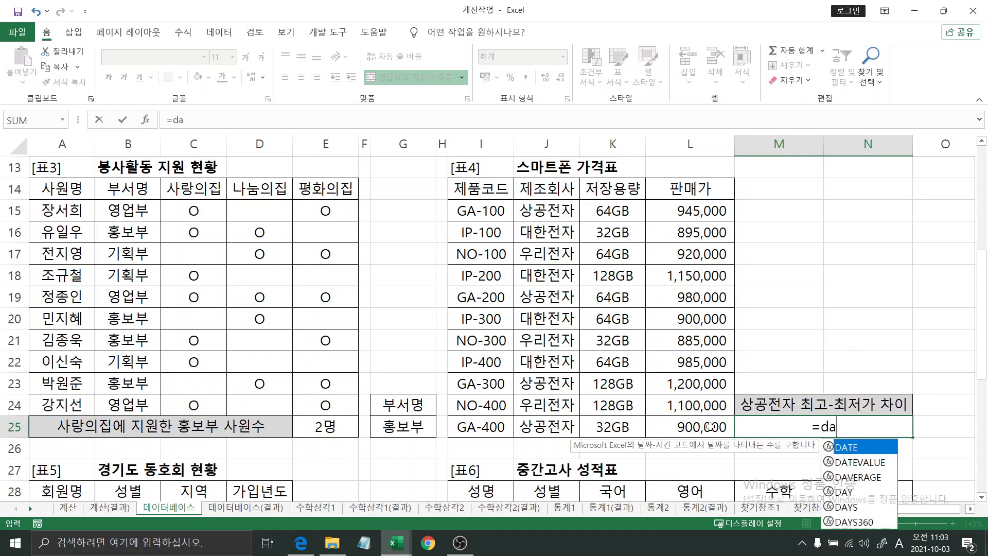
key(BackSpace)
text(m)
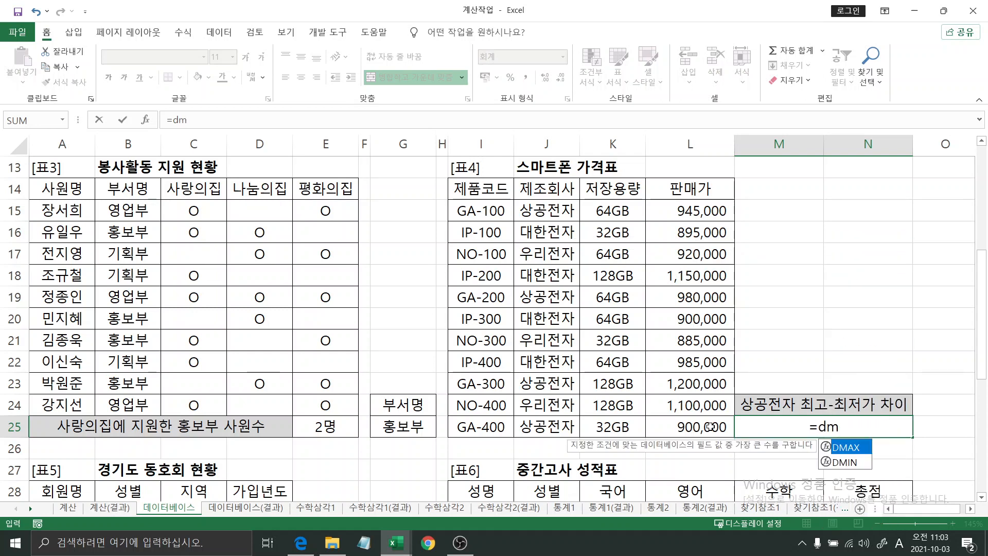
key(Tab)
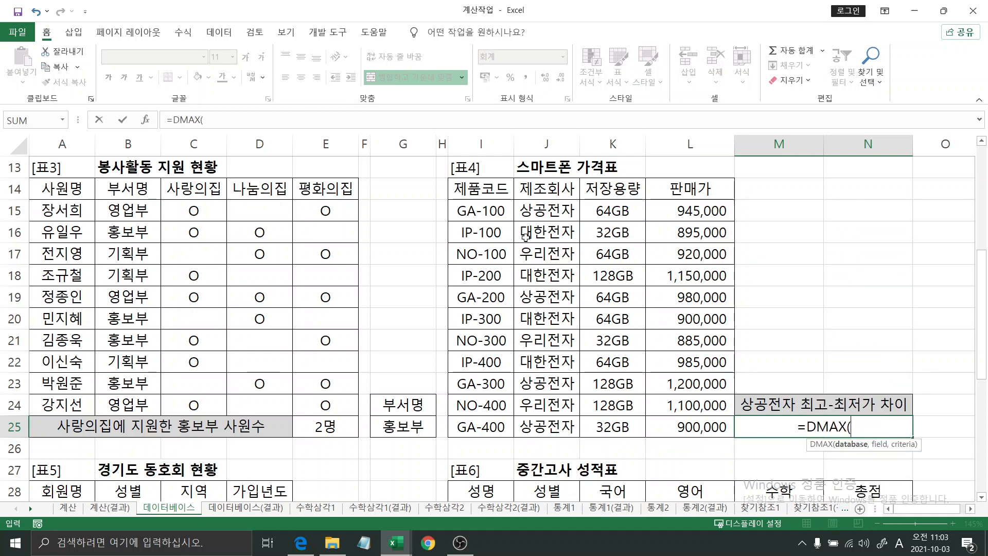
click(146, 119)
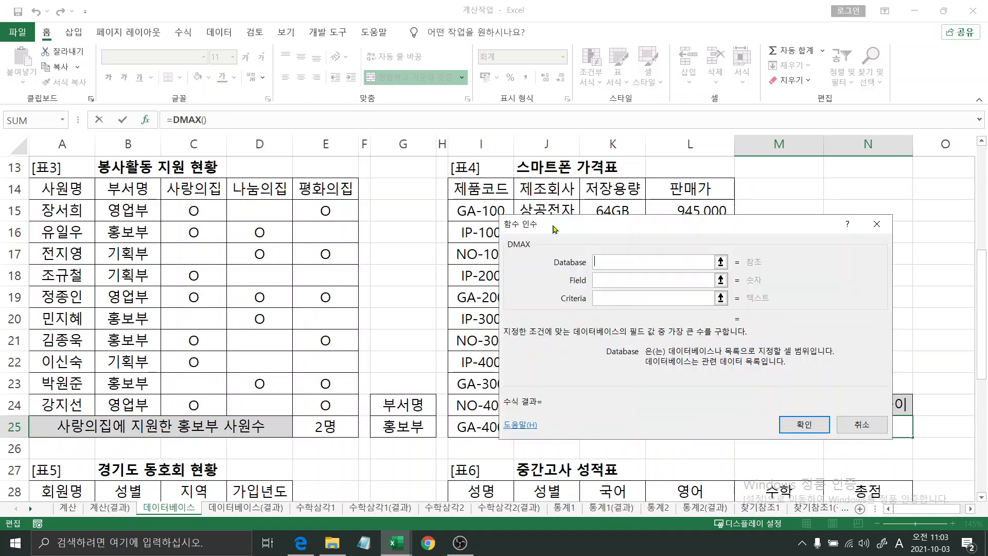
drag(595, 227, 140, 233)
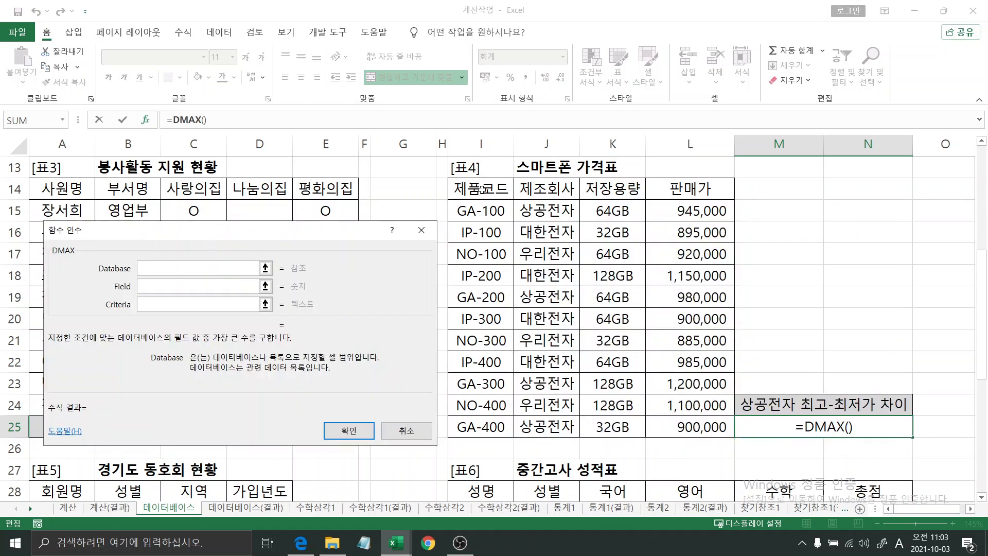
drag(481, 190, 705, 420)
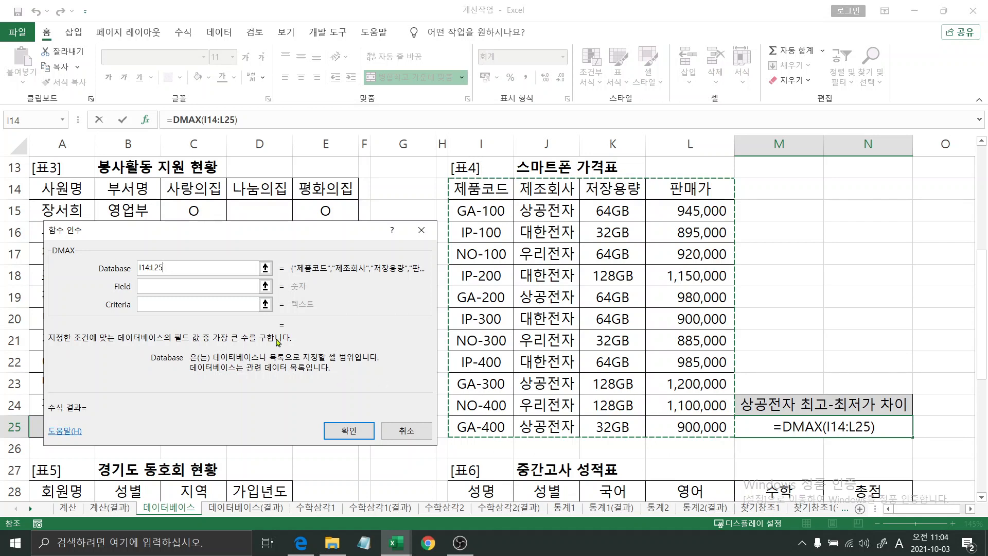
Complete the DMAX function with the 판매가 header L14 as field and J14:J15 as criteria
click(200, 285)
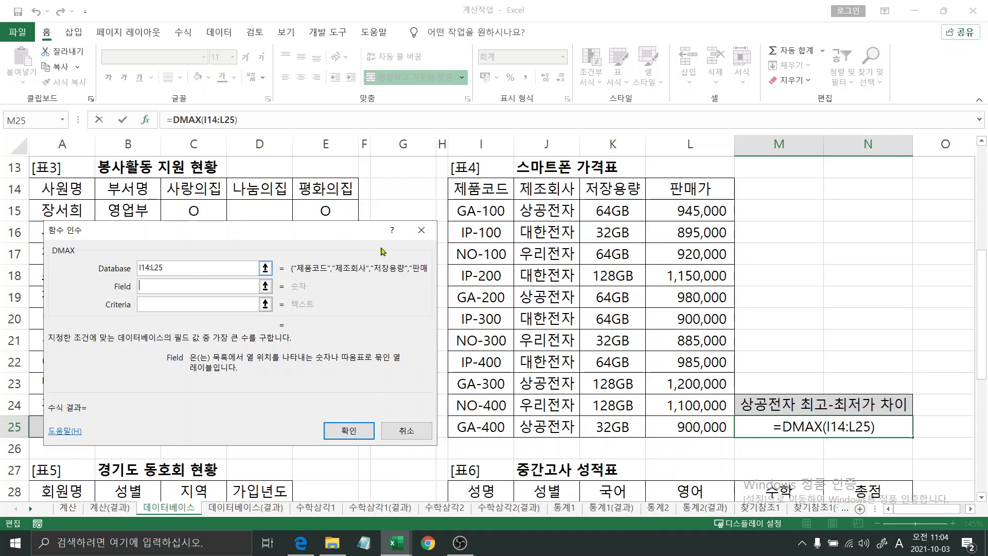
click(680, 187)
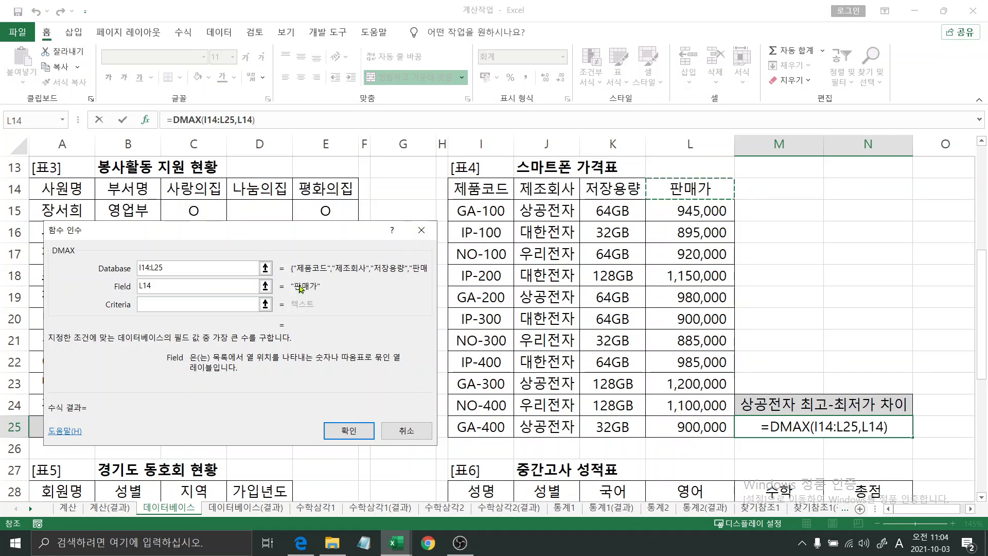
click(214, 303)
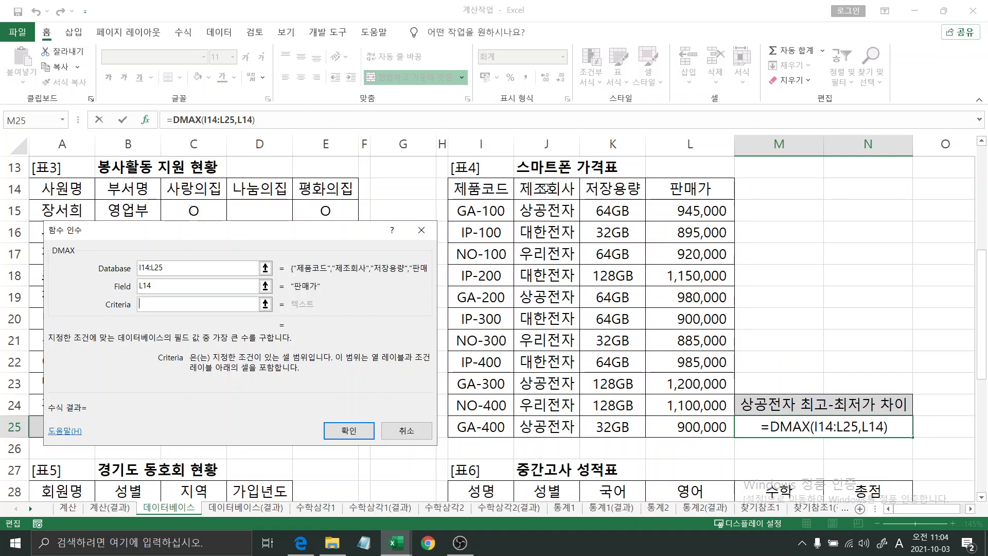
drag(544, 188, 554, 212)
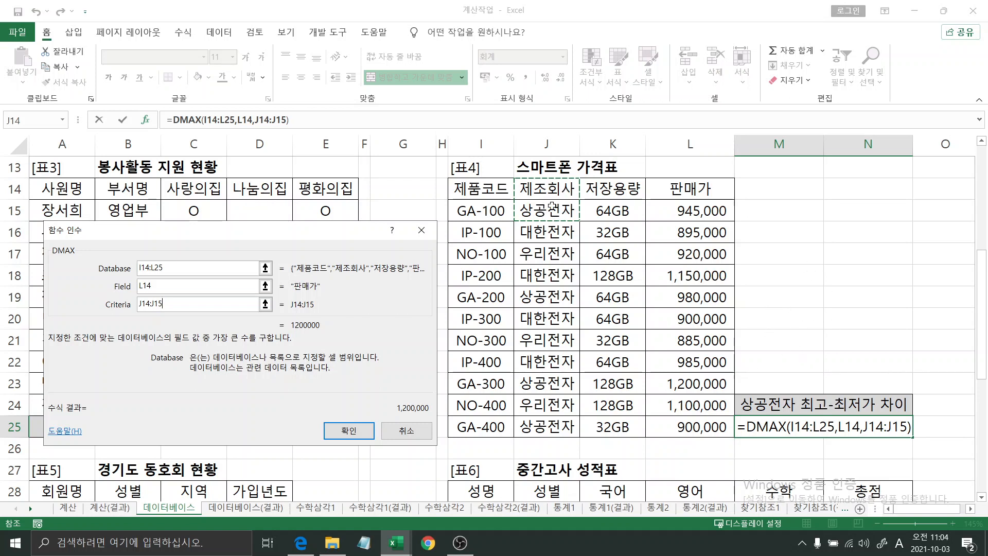
click(355, 427)
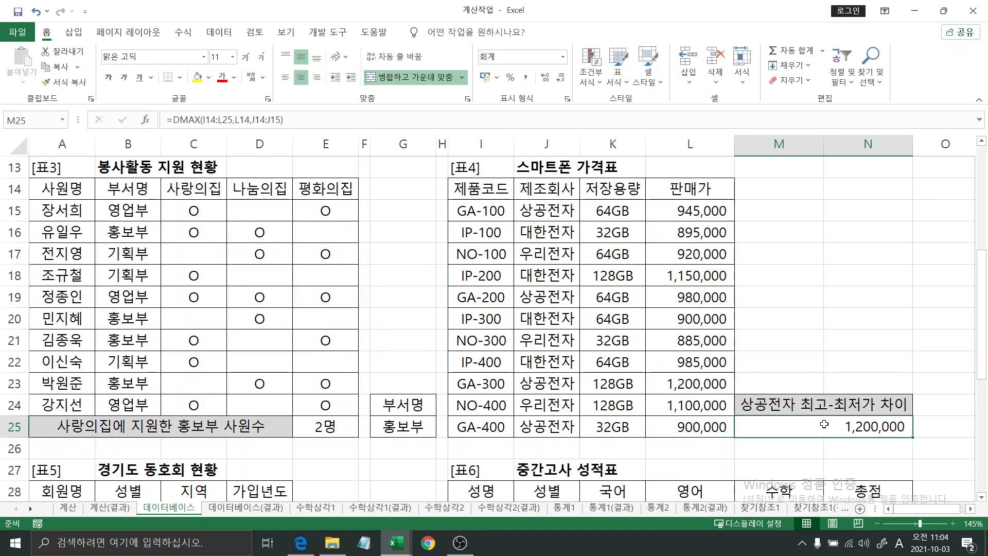
Extend the M25 formula by subtracting a DMIN function that uses I14:L25 as its database argument
click(306, 120)
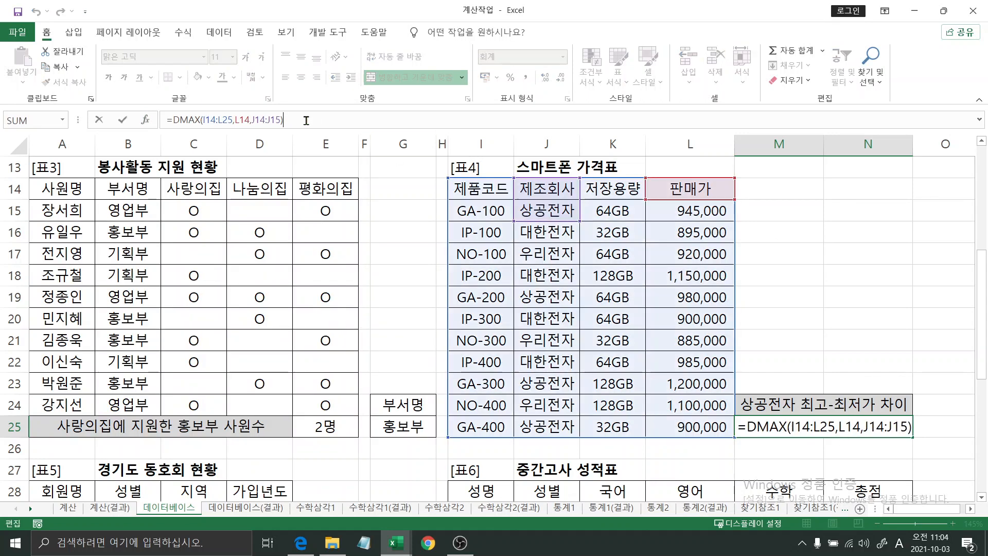
text(-)
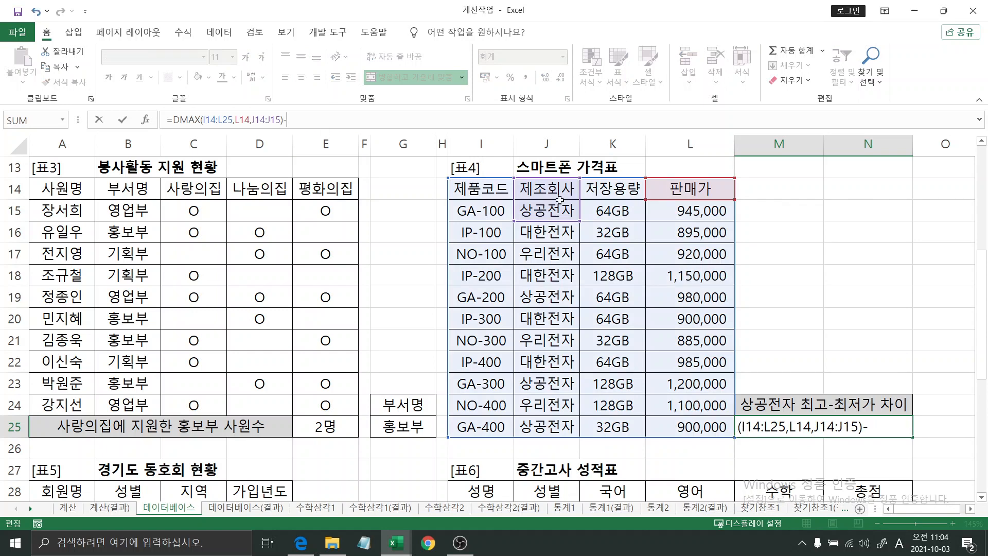
text(dmi)
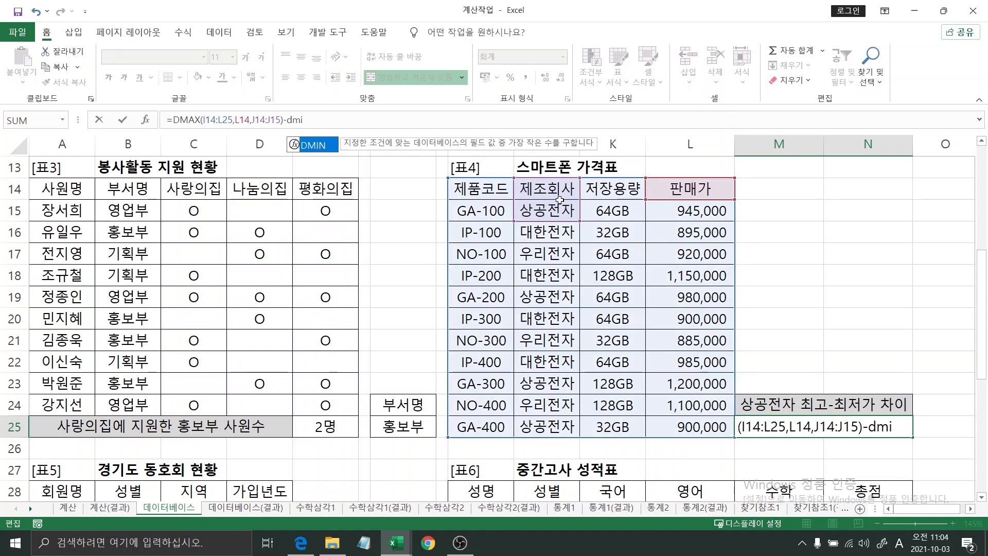
key(Tab)
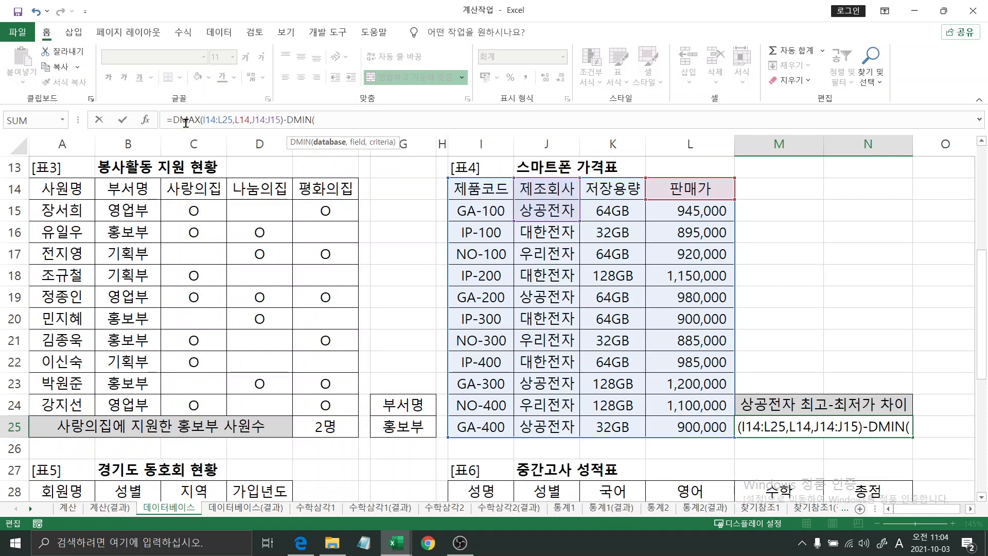
click(147, 120)
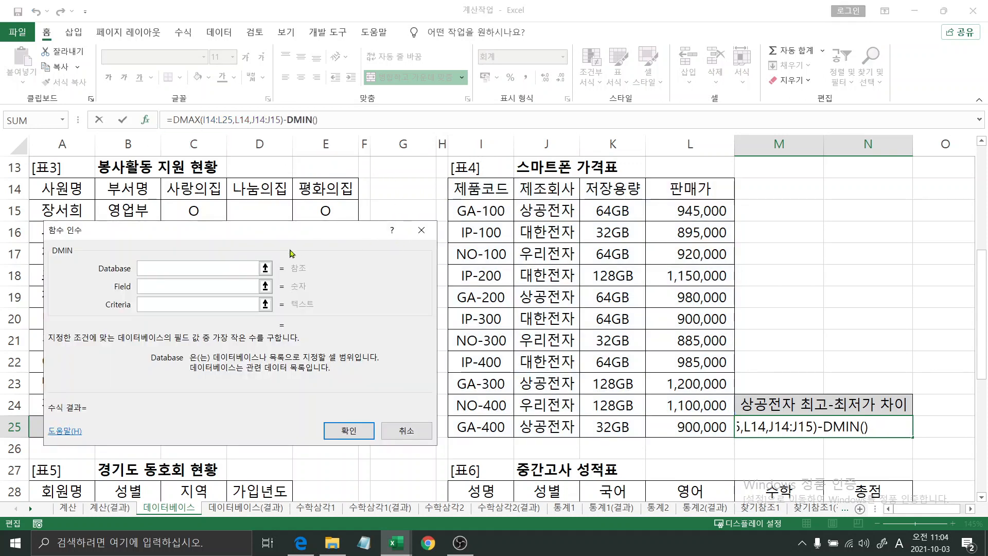
drag(482, 189, 680, 433)
Complete the DMIN function with the 판매가 header L14 as field and J14:J15 as criteria, and review both functions in the formula
click(189, 284)
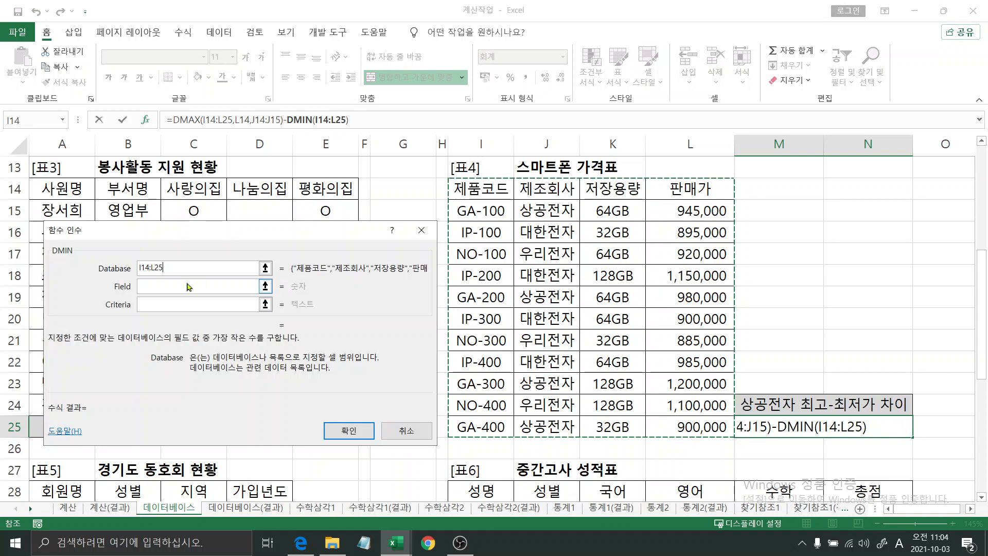
click(688, 187)
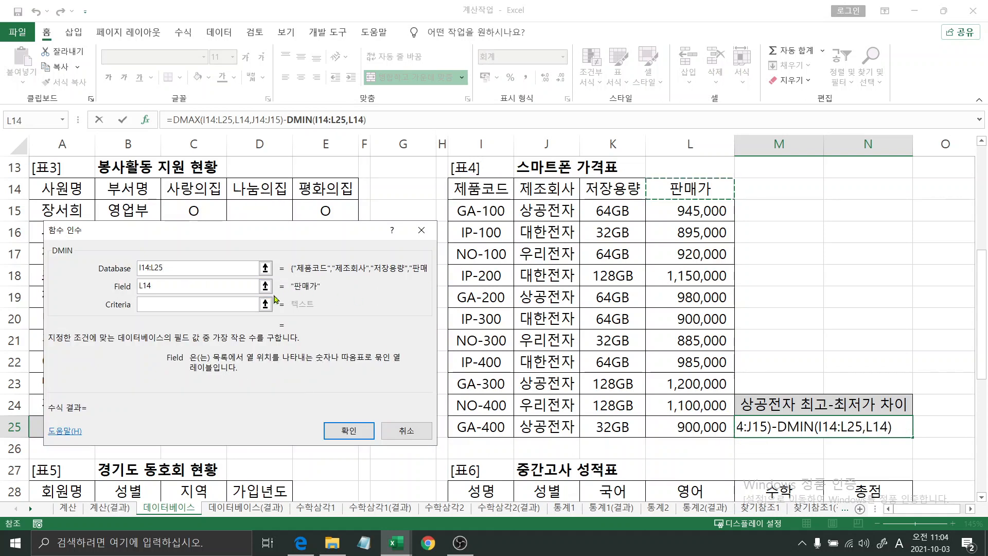
click(210, 308)
drag(551, 191, 556, 212)
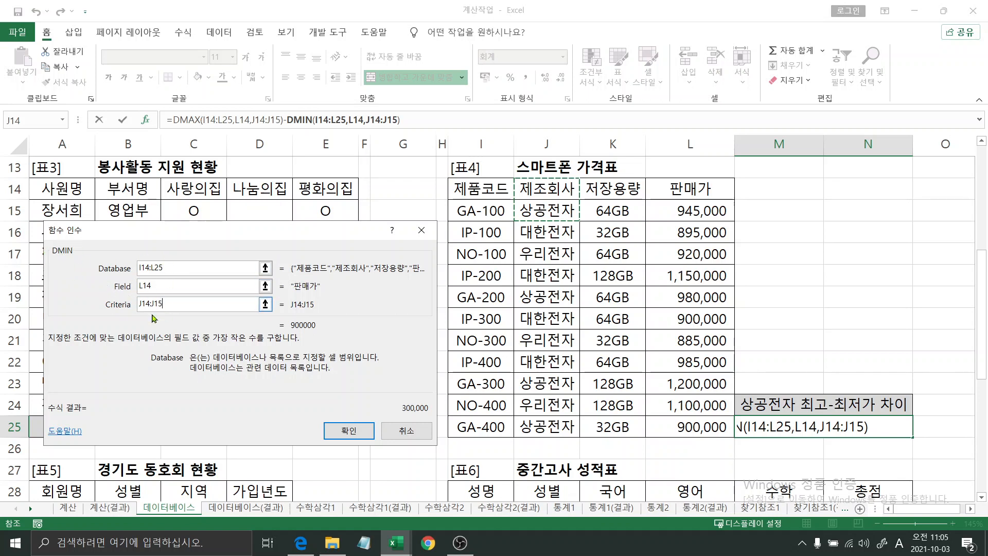
click(353, 431)
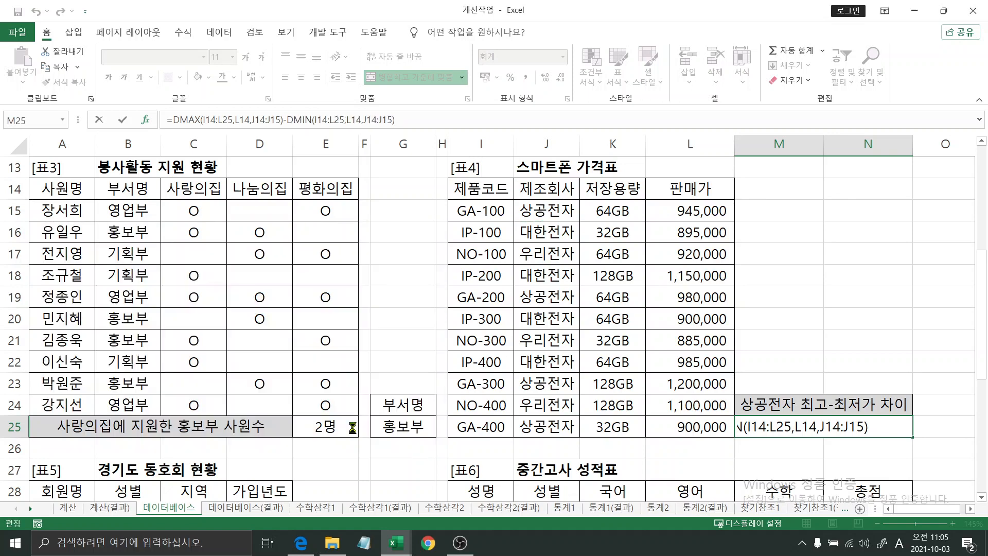
click(190, 120)
click(309, 122)
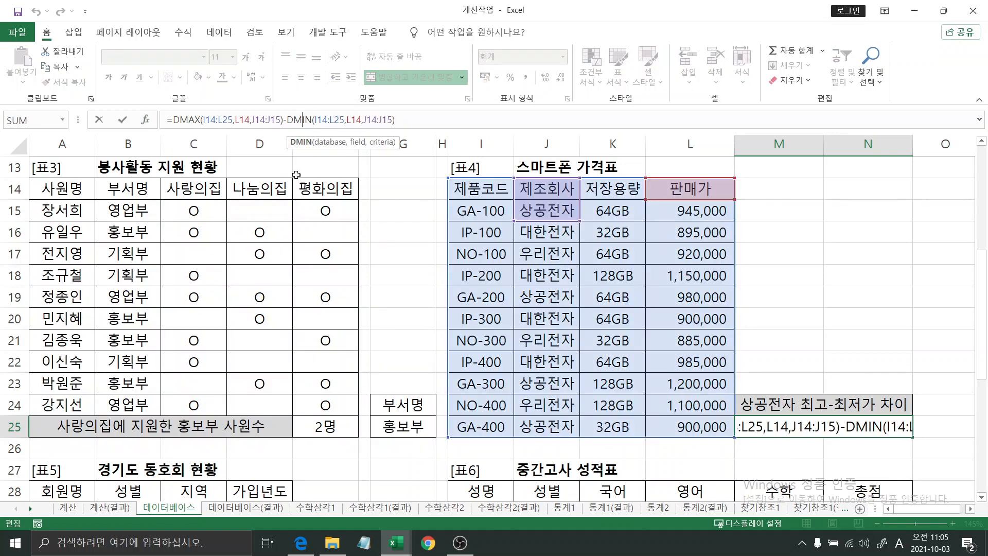
Examine the 경기도 동호회 현황 table and its 지역 and 안산 cells C28:C29 as the condition range for the 안산 회원수 count
scroll(344, 260, down, 4)
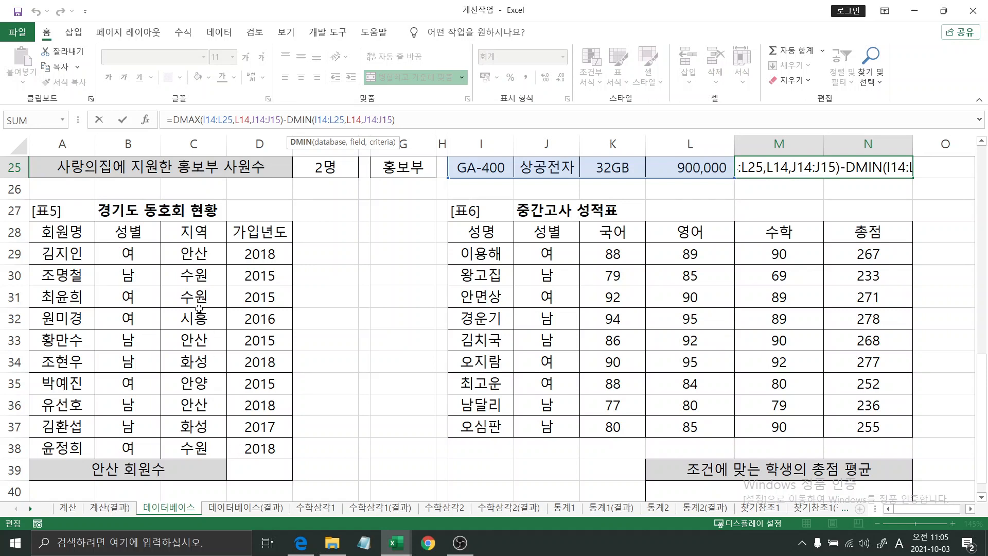
click(187, 236)
drag(187, 236, 188, 257)
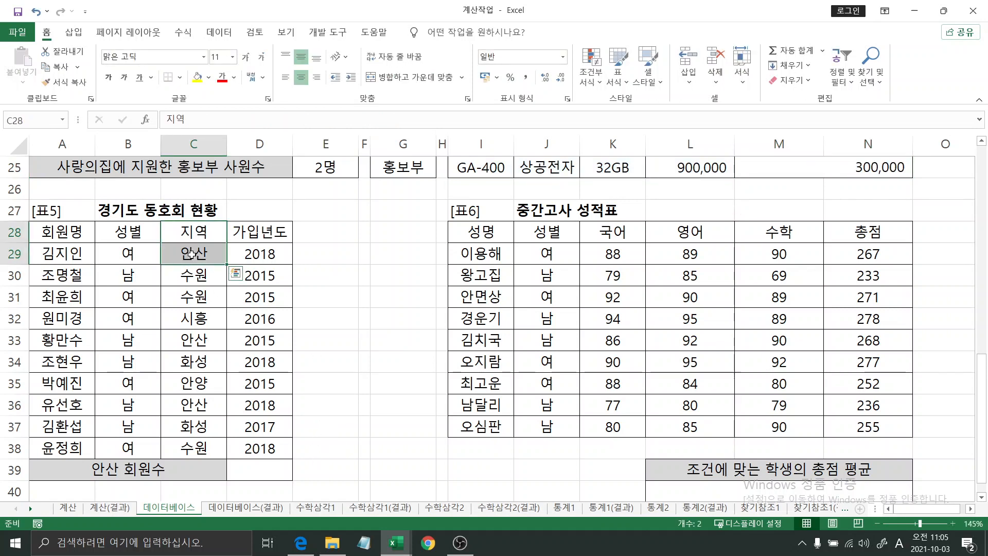
click(335, 451)
mouse_move(335, 450)
mouse_down()
mouse_move(336, 432)
mouse_move(331, 464)
mouse_up()
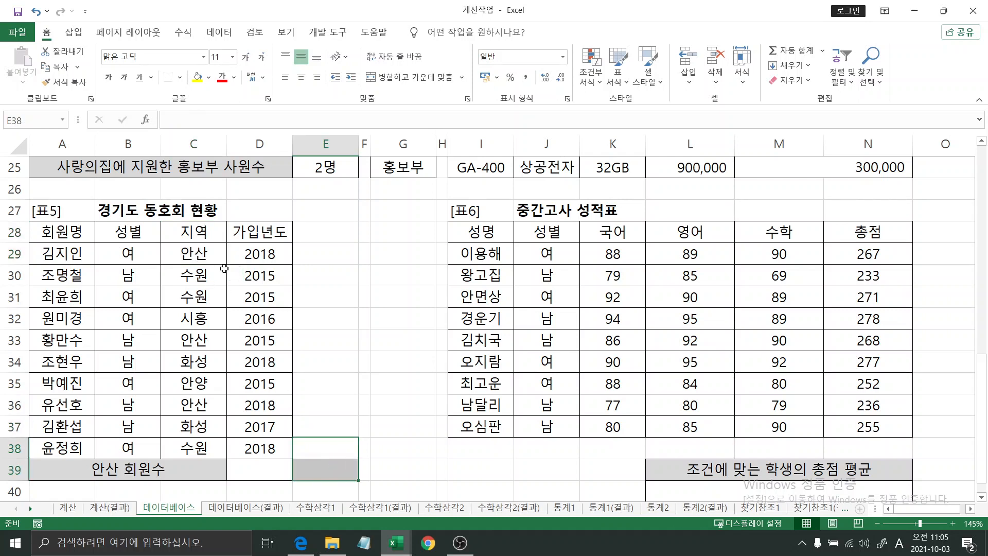
drag(201, 231, 194, 252)
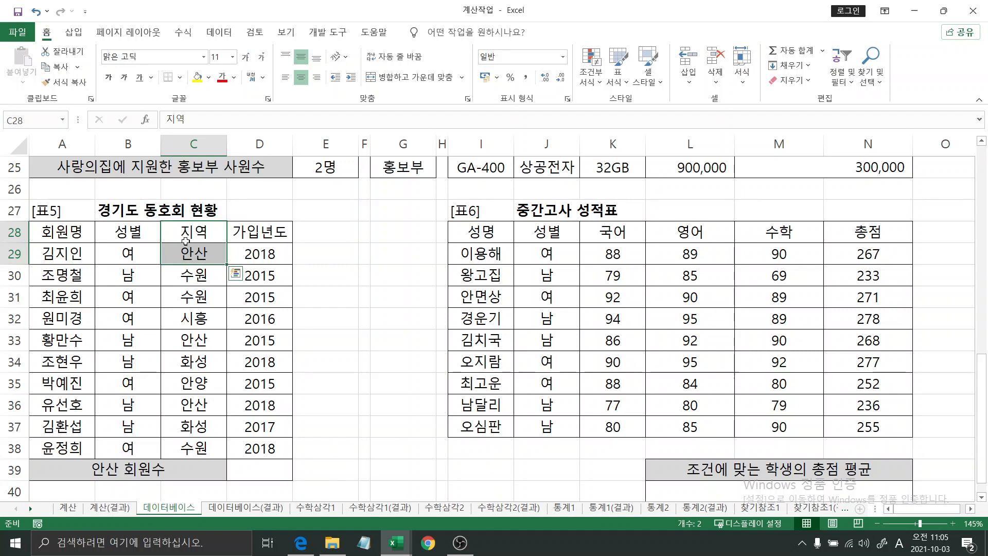
Start a DCOUNT function in D39 with the 경기도 동호회 현황 table A28:D38 as its database argument
click(259, 475)
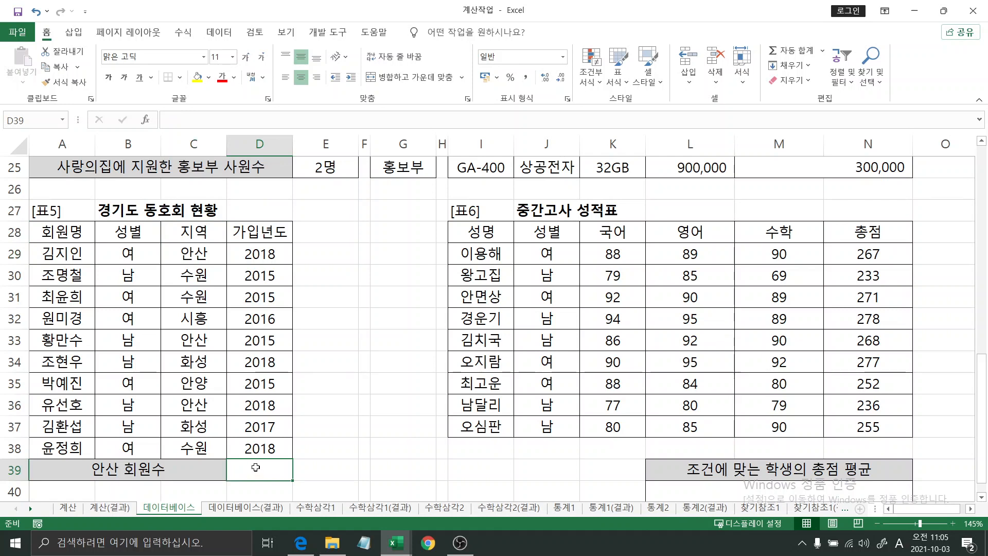
text(=d)
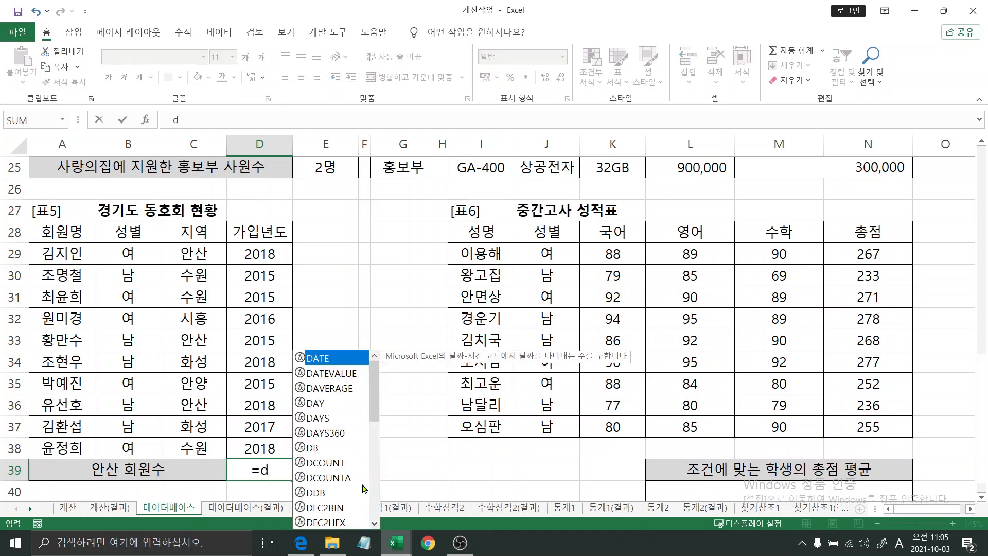
text(c)
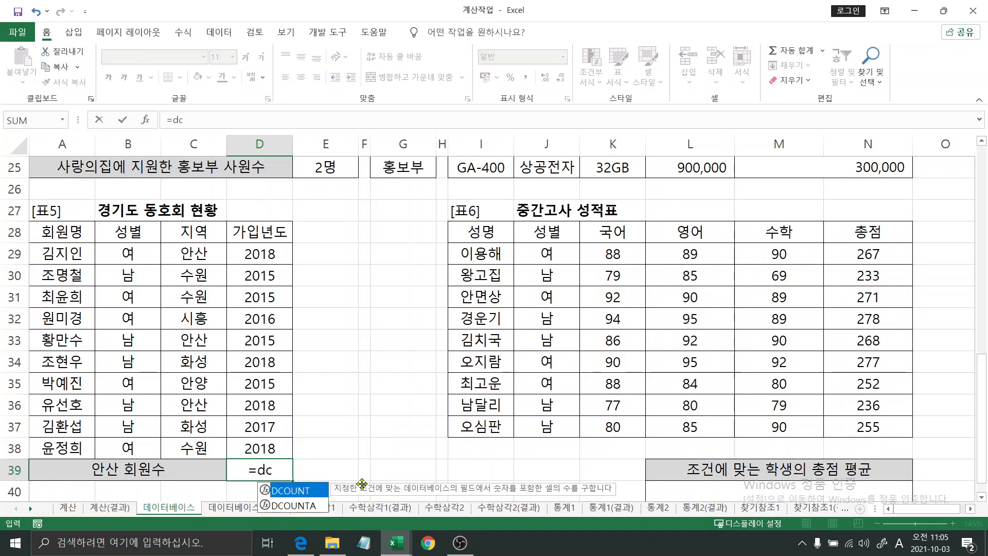
key(Tab)
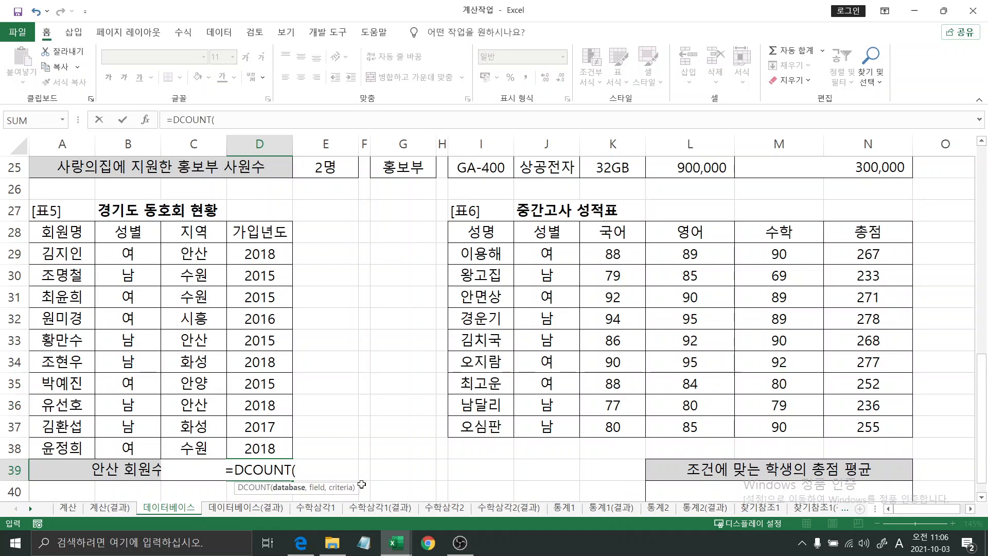
click(147, 120)
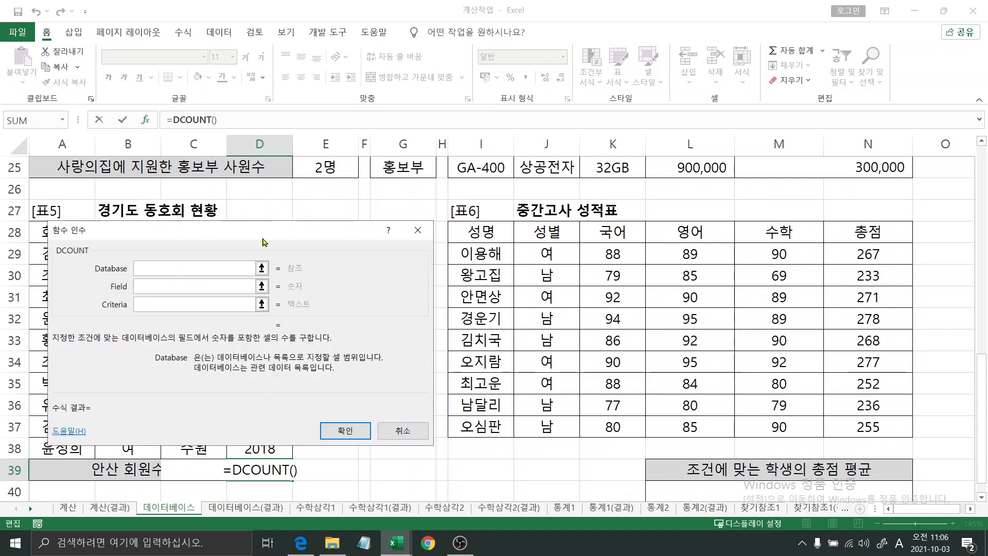
drag(273, 245, 658, 239)
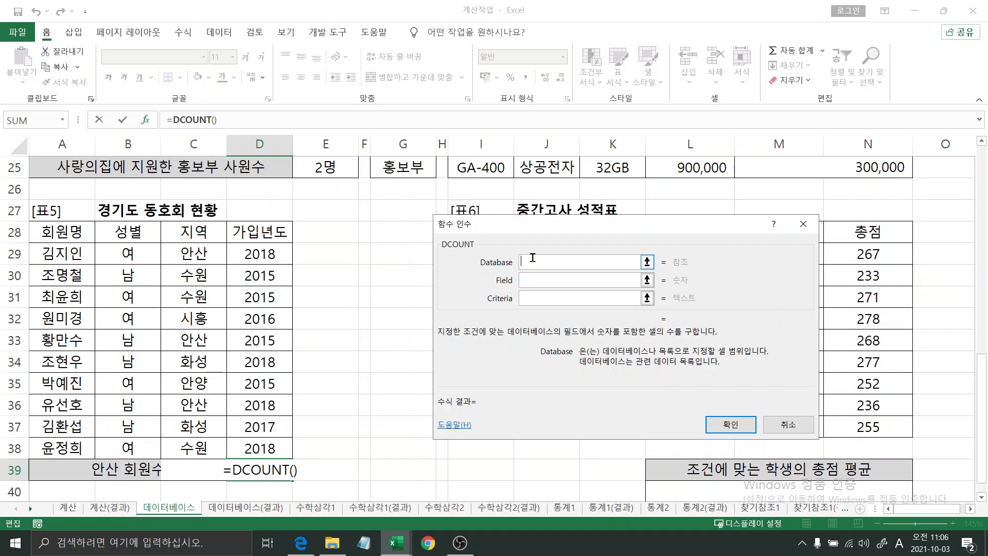
drag(526, 228, 425, 230)
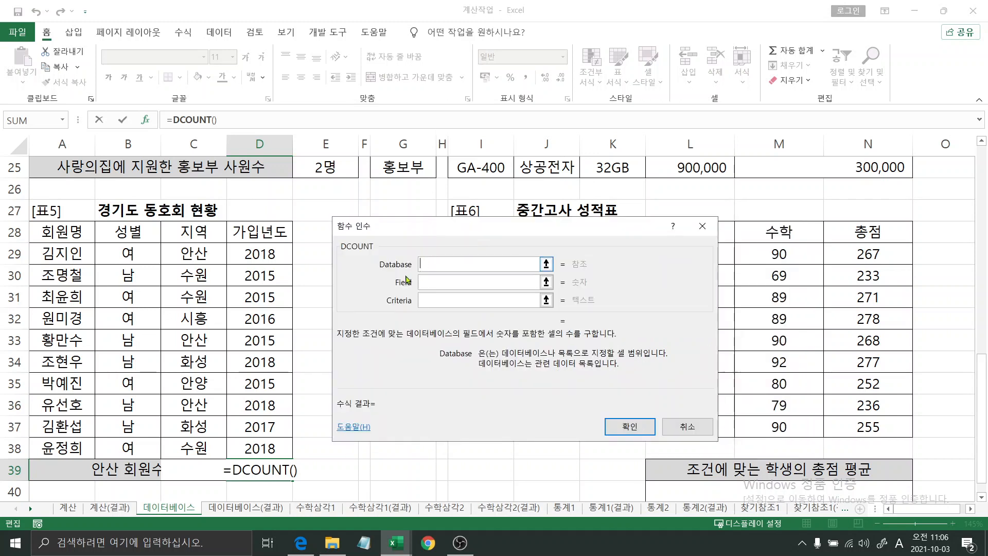
drag(42, 233, 251, 453)
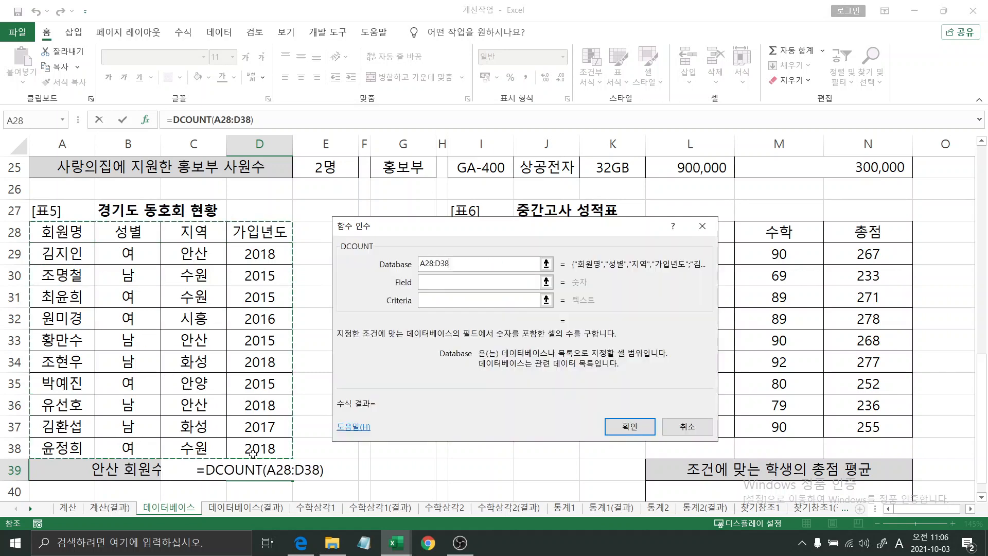
Complete the DCOUNT function with the 가입년도 header D28 as field and C28:C29 as criteria
click(471, 284)
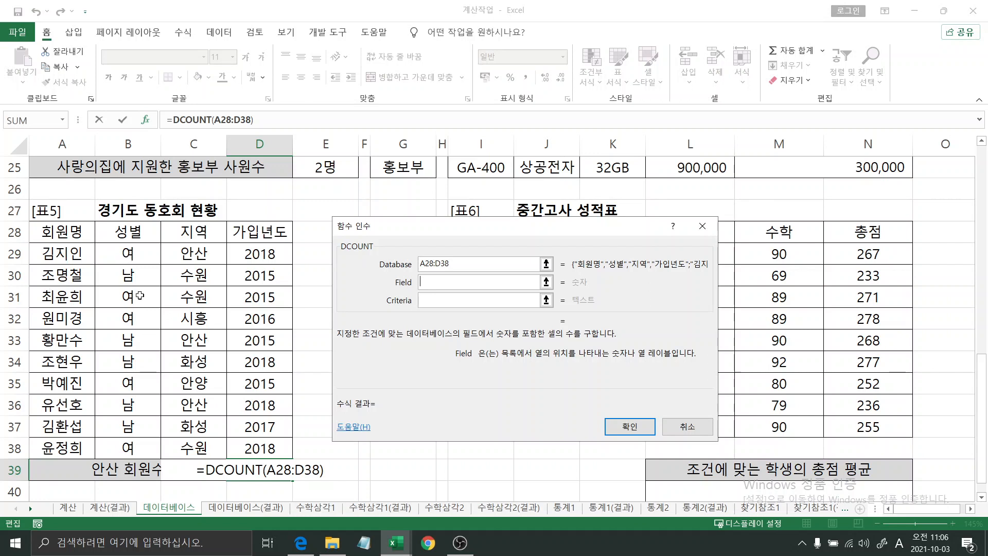
click(283, 239)
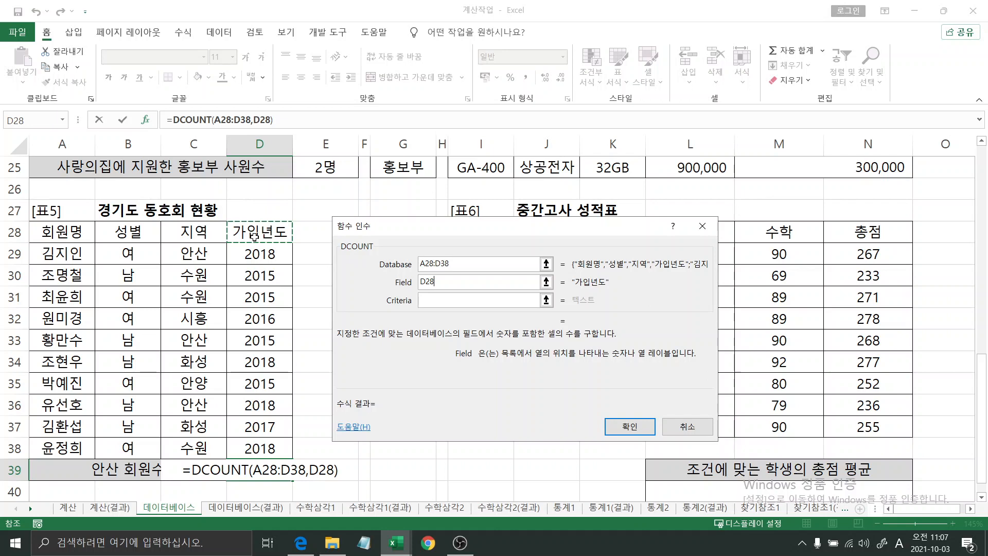
click(428, 299)
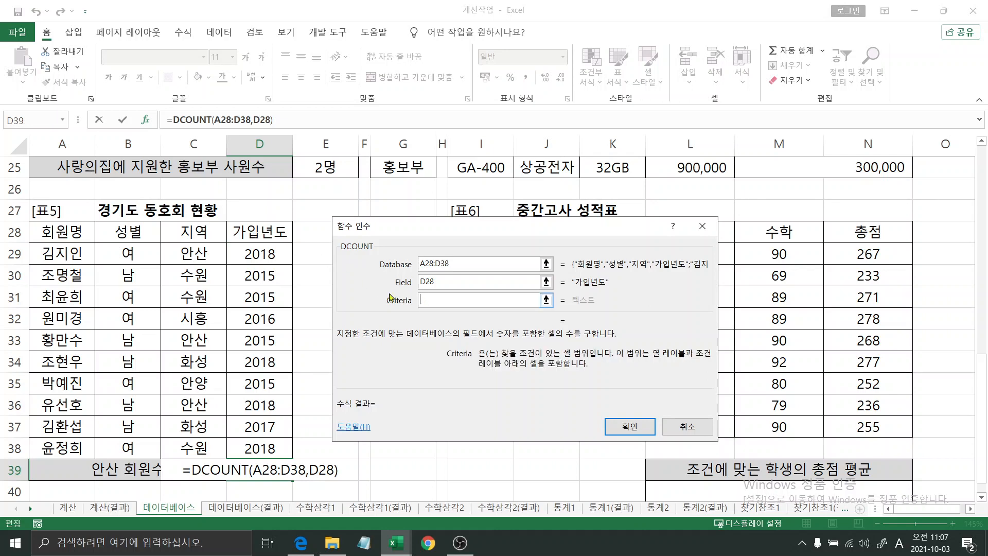
drag(180, 236, 181, 255)
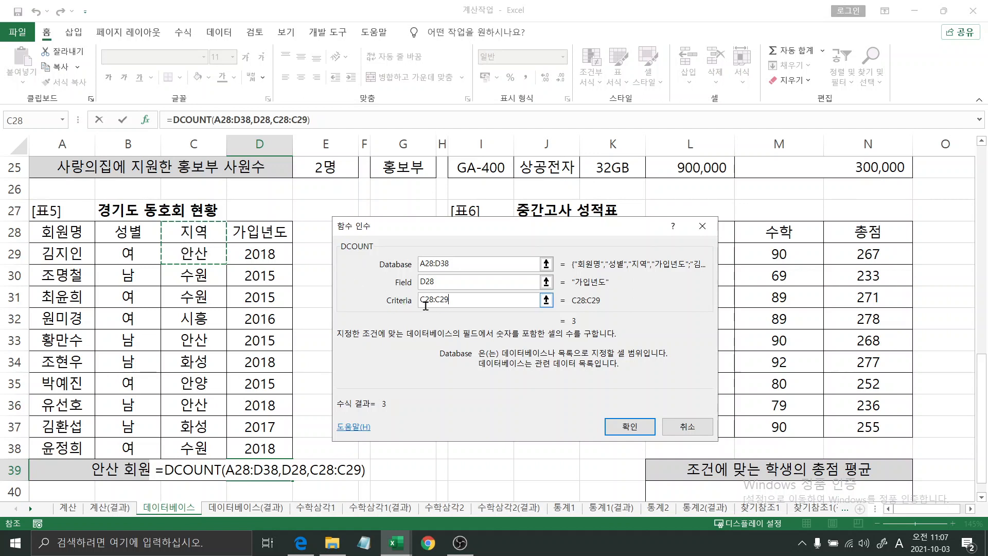
click(628, 426)
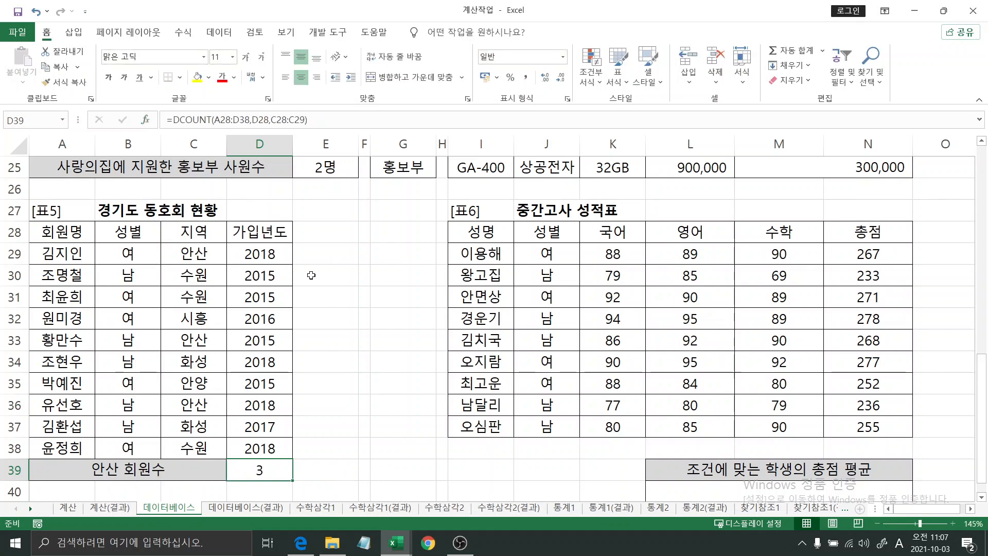
Append &"명" to the DCOUNT formula in D39 so the 안산 회원수 count carries the unit
click(333, 120)
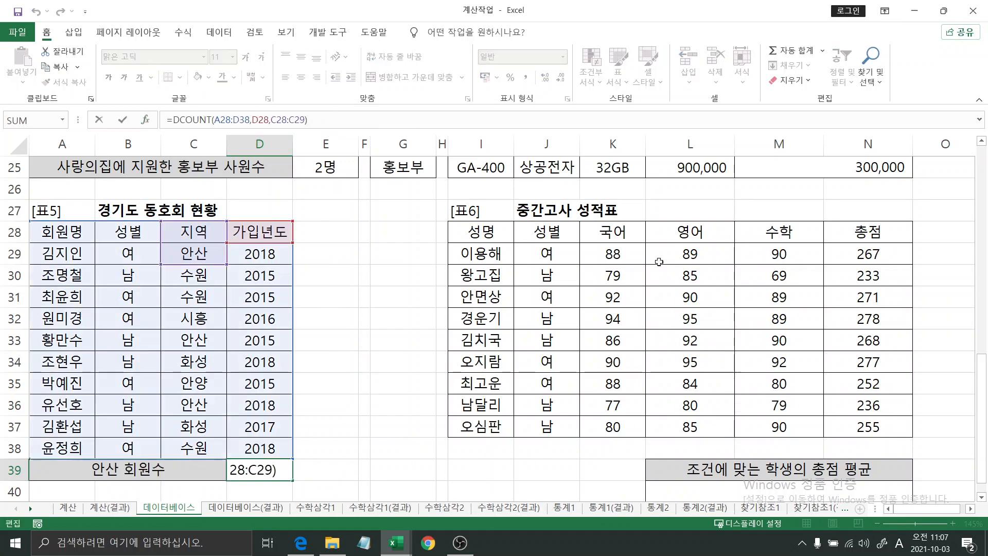
text(&")
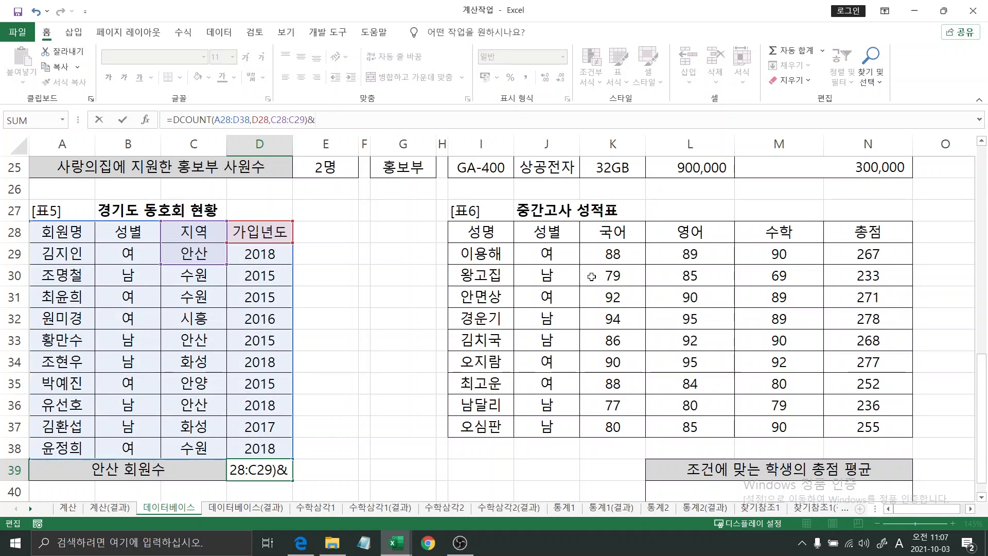
key(Hangul)
text(ㅁㅕㅇ")
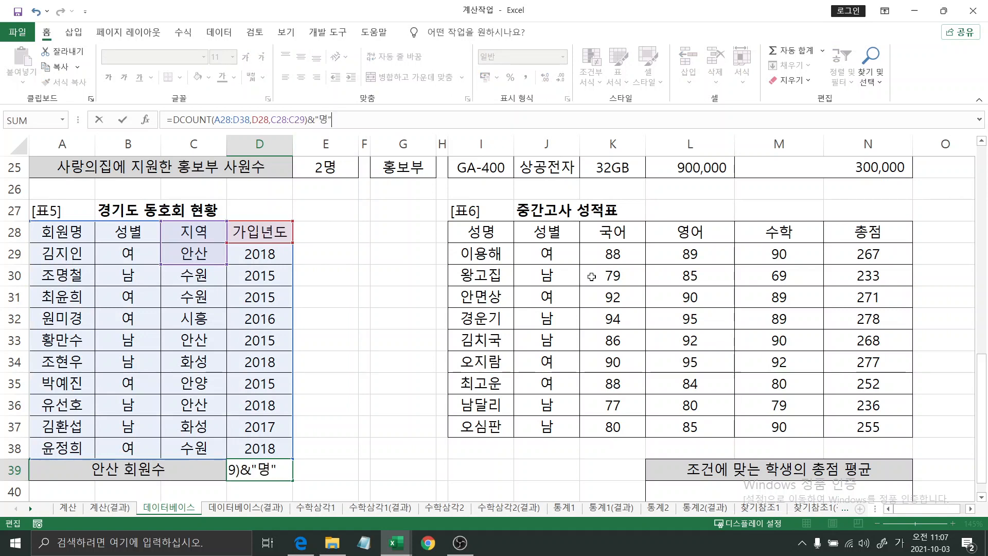
key(Return)
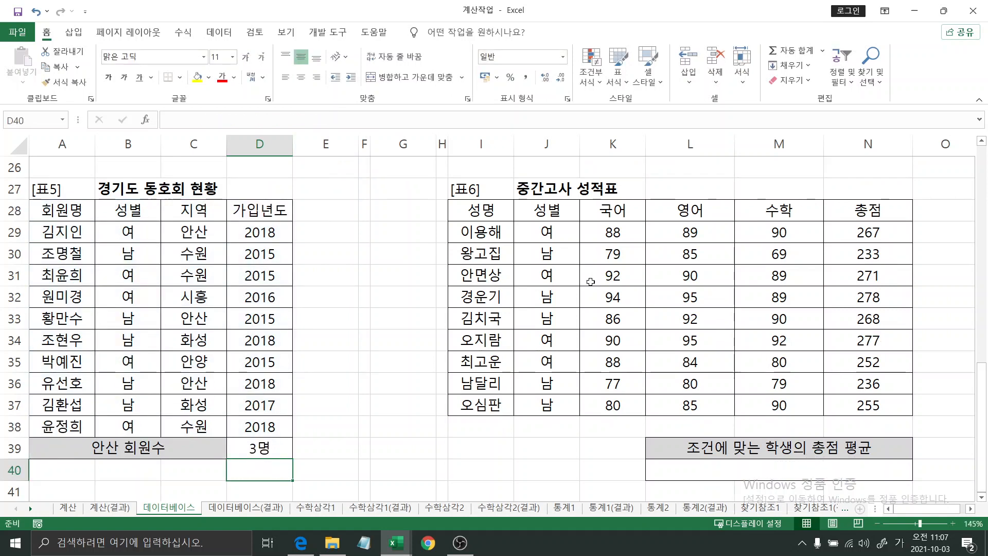
Copy the 성별 header and a 남 entry from the 중간고사 성적표 table into I39:I40 as criteria
click(727, 470)
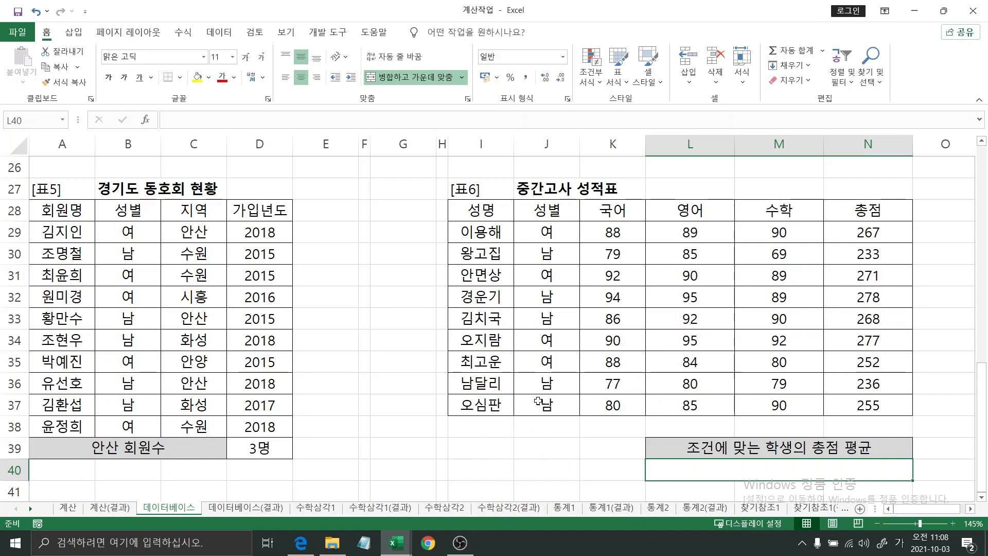
click(563, 206)
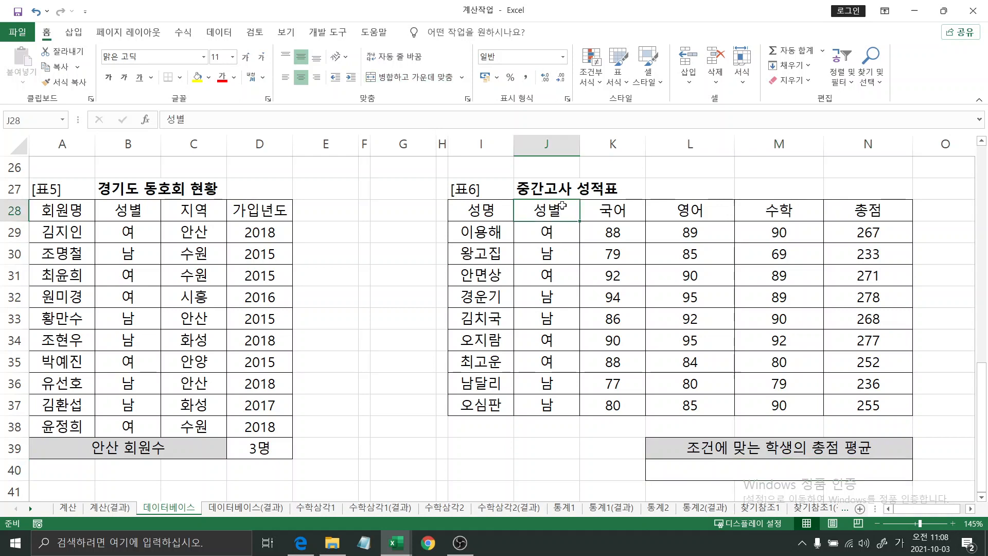
ctrl+click(559, 254)
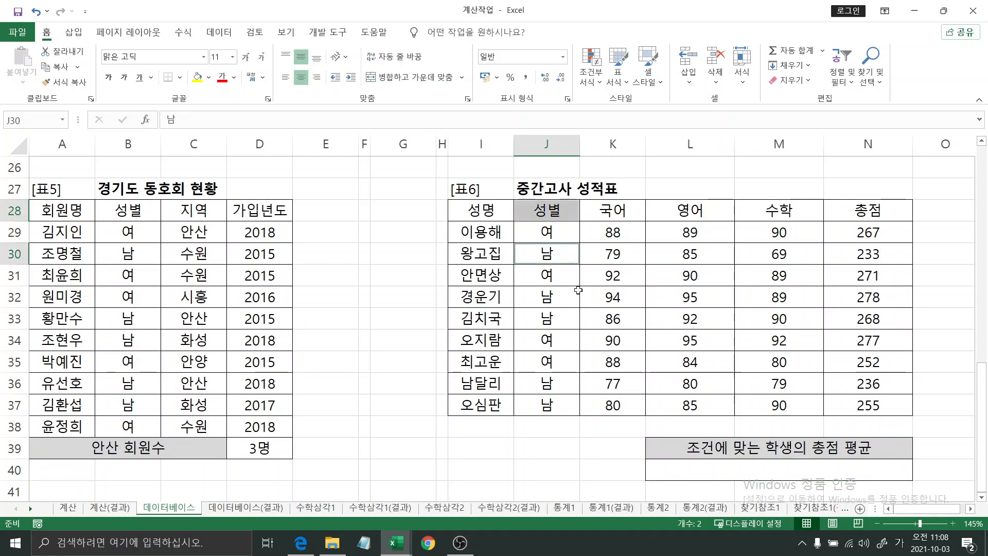
key(ctrl+c)
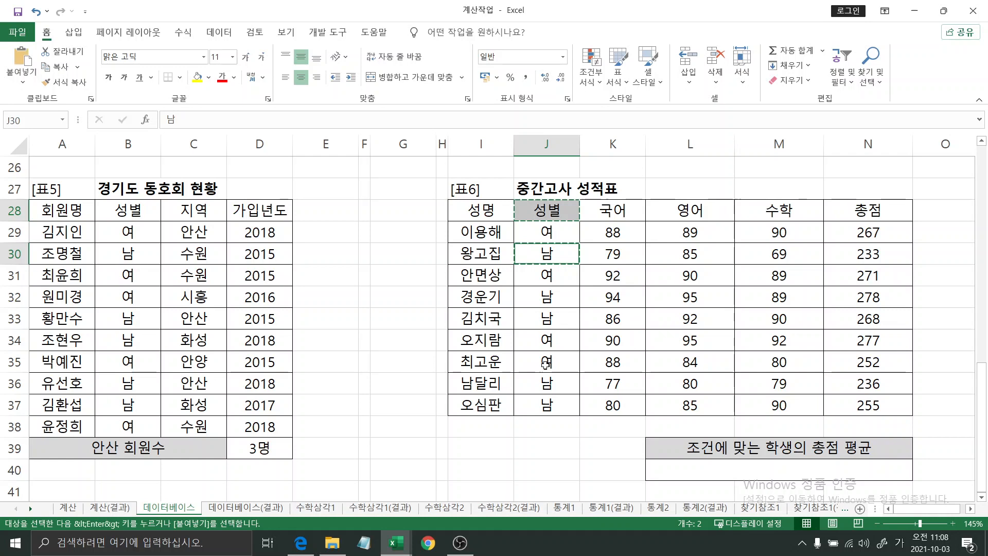
click(479, 446)
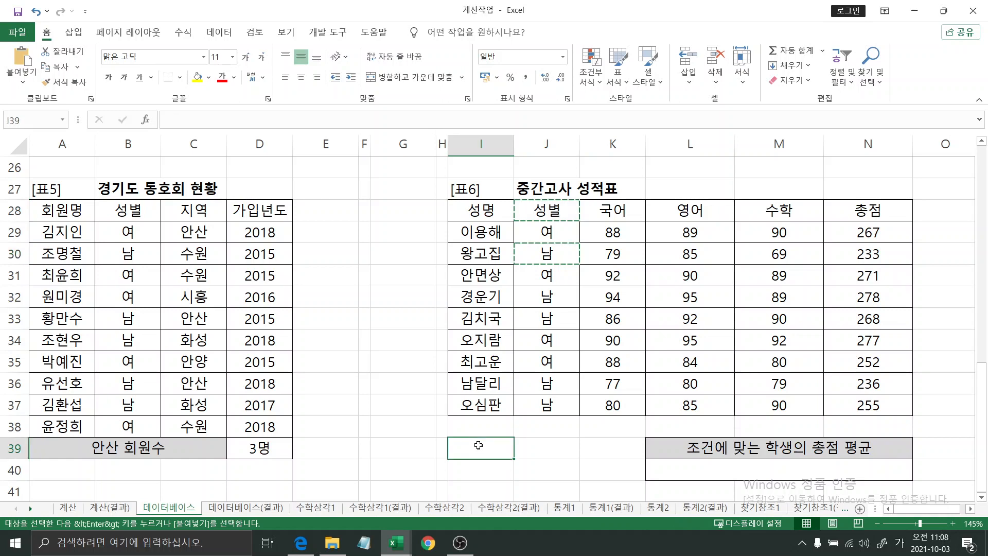
key(ctrl+v)
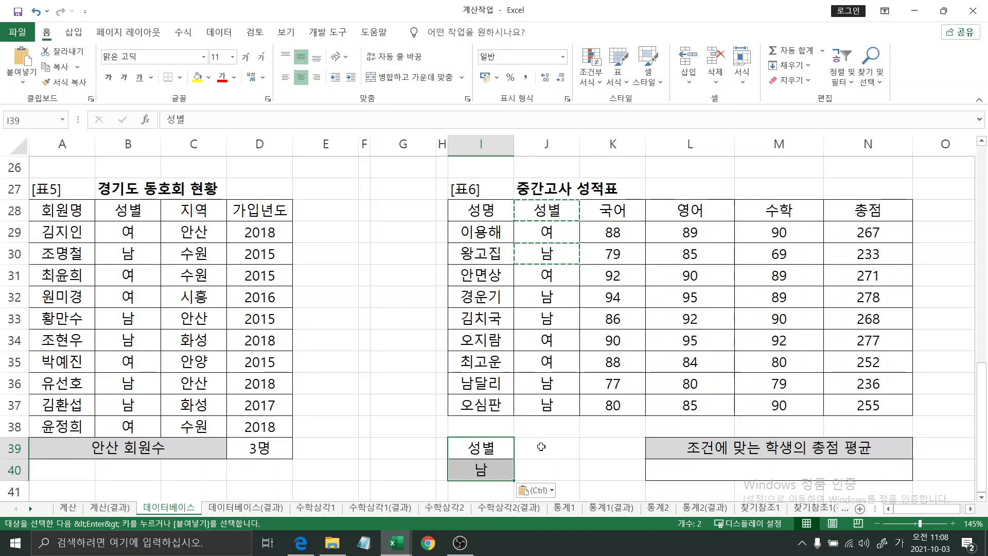
Copy the 영어 header into J39 and enter the condition >=90 beneath it in J40
click(701, 212)
key(ctrl+c)
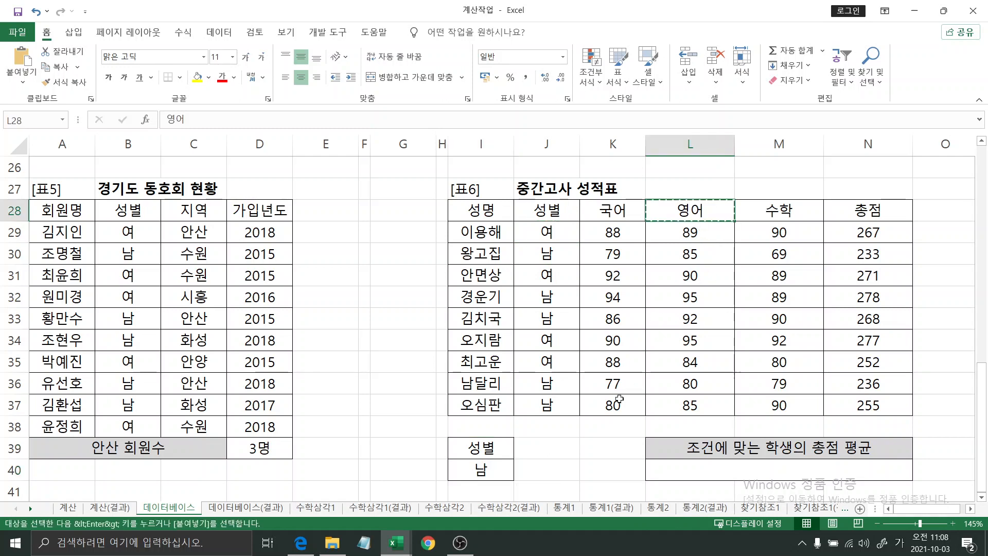
click(536, 447)
key(ctrl+v)
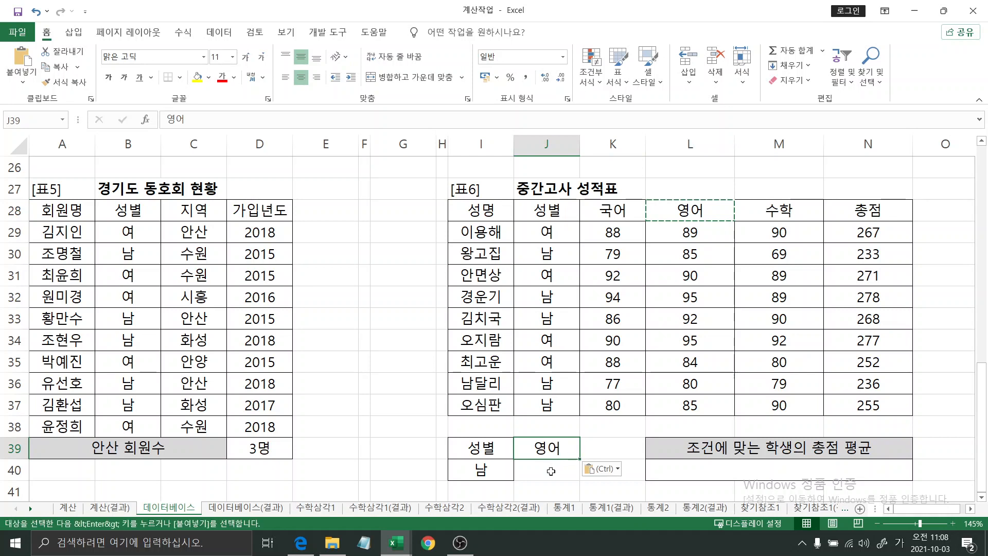
click(550, 470)
text(>)
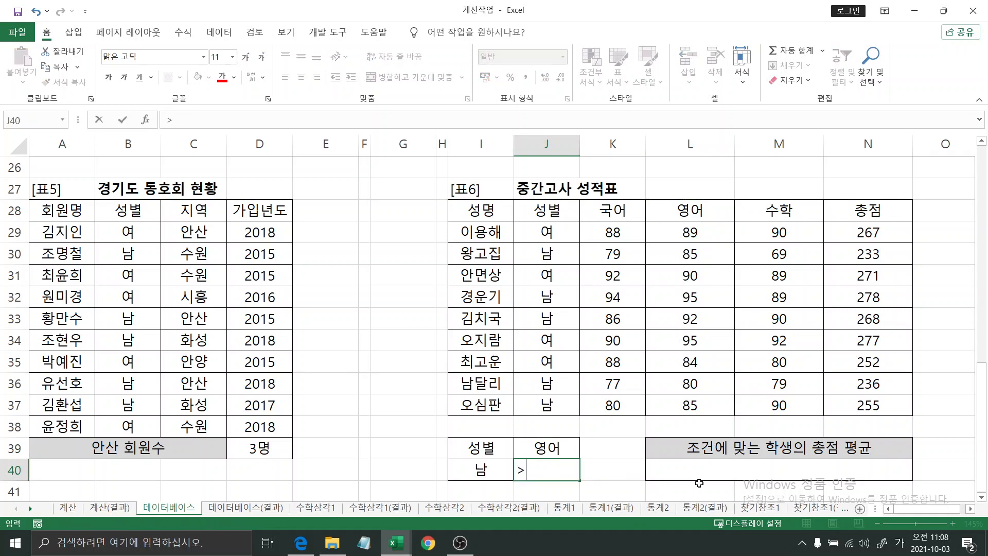
text(=90)
key(Return)
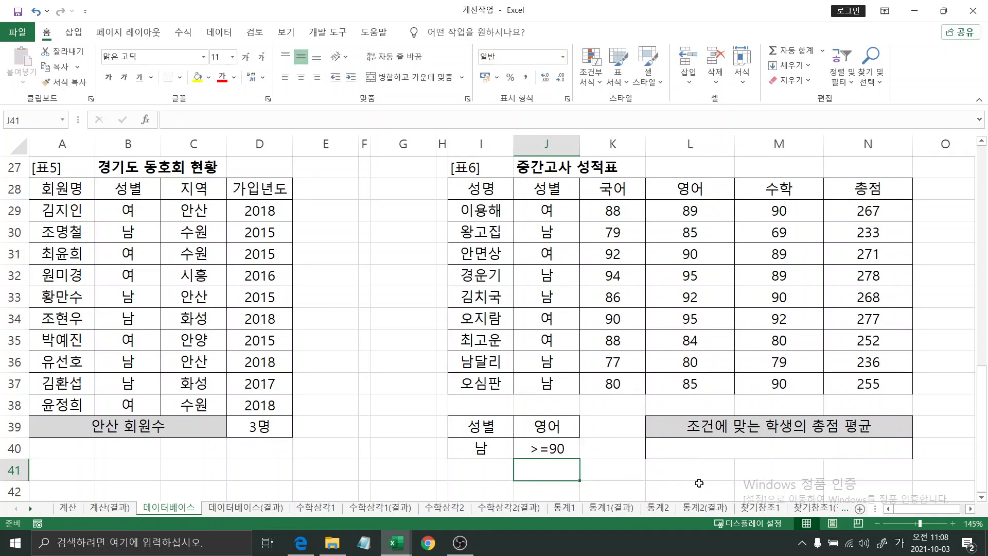
Examine how the 성별 and 영어 conditions in I39:J40 combine on the same criteria row
drag(481, 447, 549, 448)
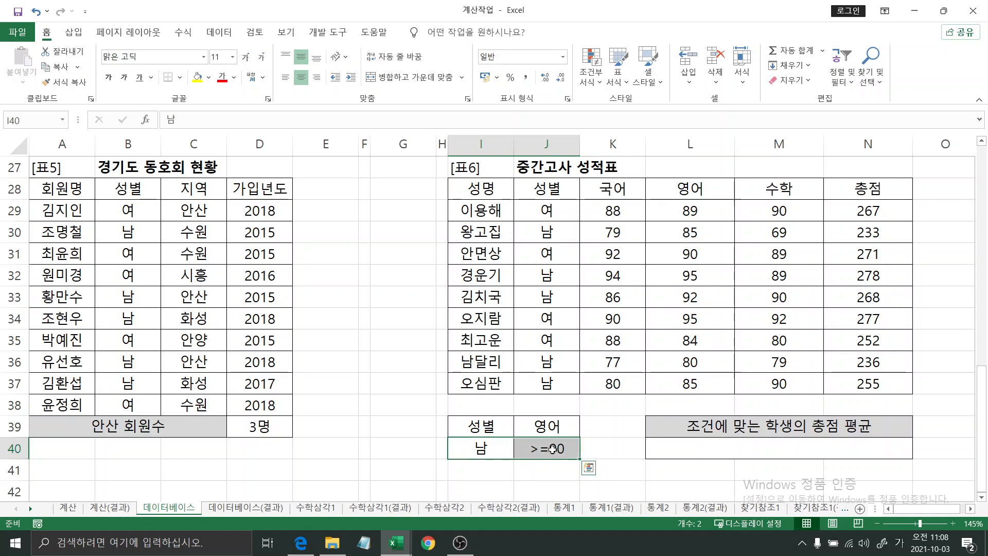
click(478, 446)
drag(478, 446, 477, 428)
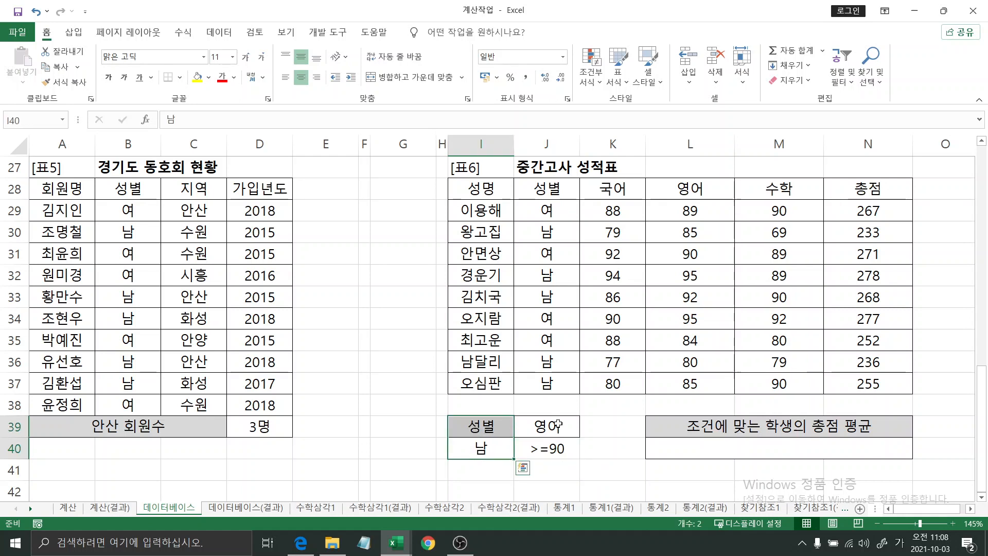
drag(558, 425, 560, 449)
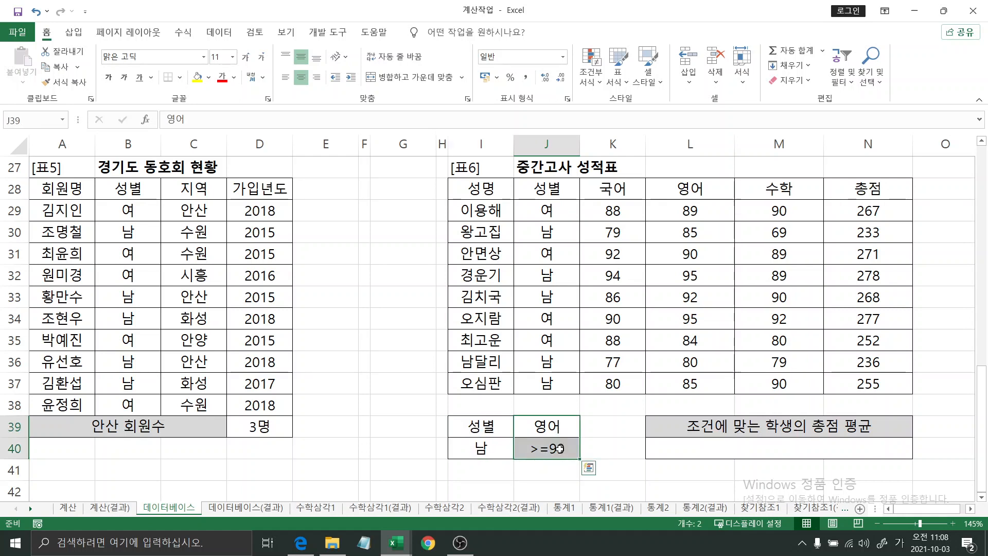
drag(489, 450, 534, 451)
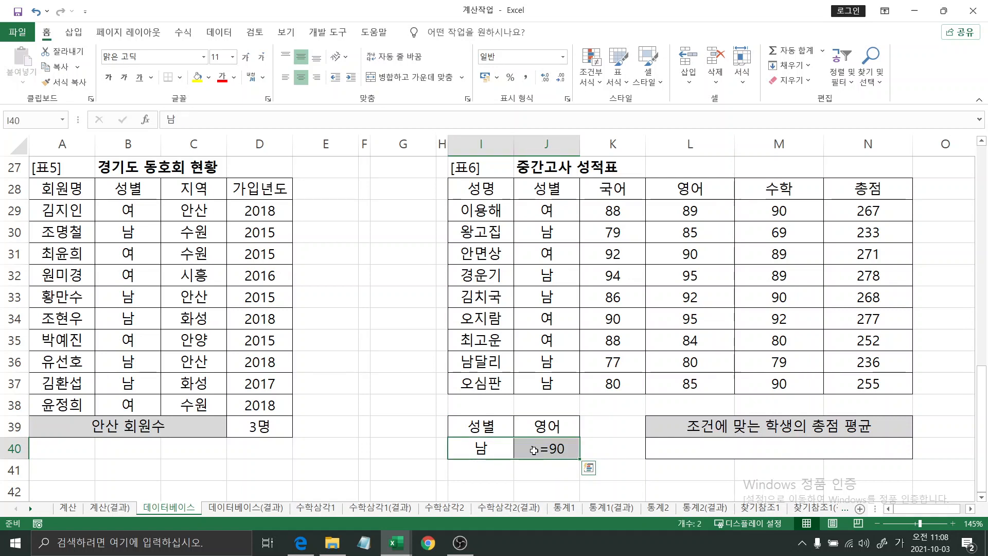
click(483, 449)
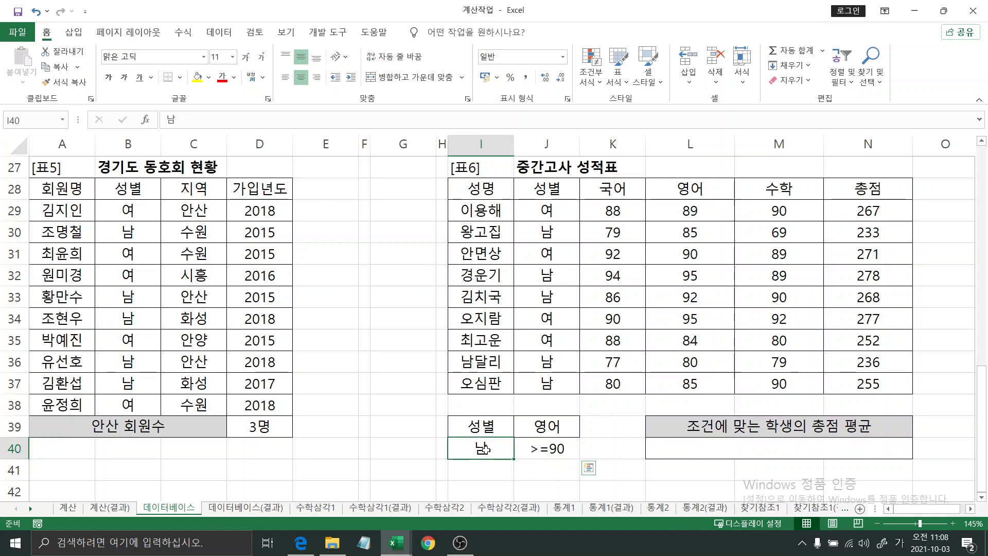
drag(483, 448, 525, 449)
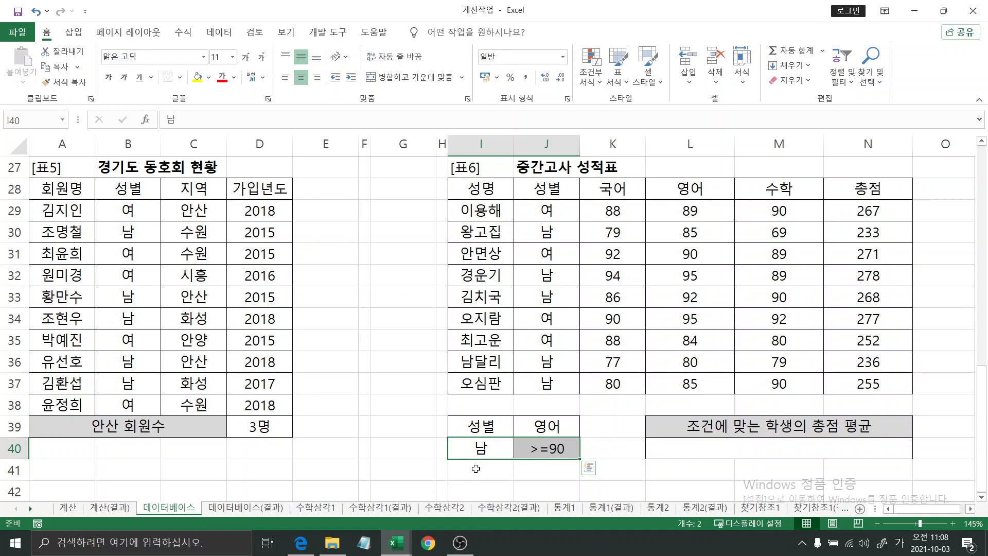
Copy a 여 entry from the 중간고사 성적표 table into I41 as the second criteria row
click(545, 211)
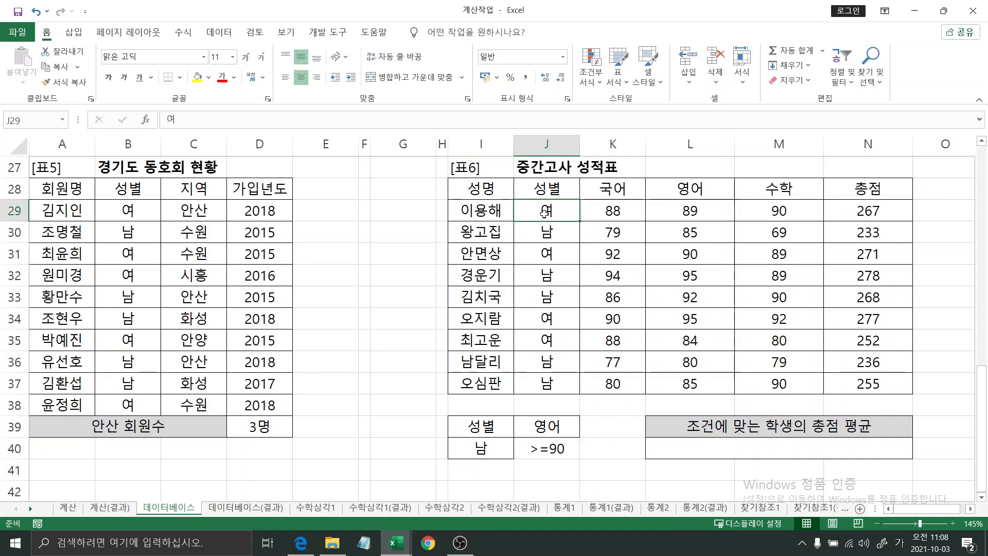
key(ctrl+c)
click(493, 469)
key(ctrl+v)
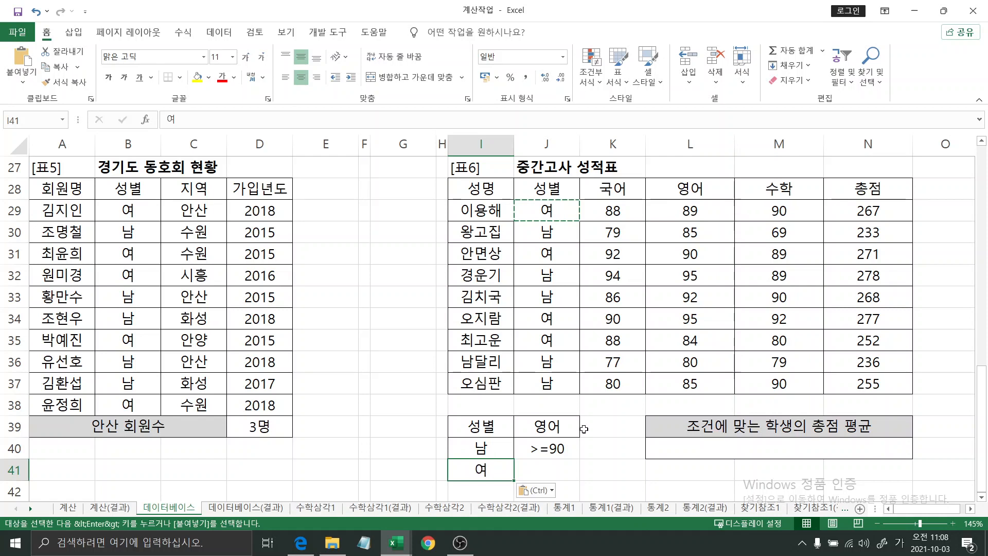
Copy the 수학 header into K39, enter the condition >=90 in K41, and review the 여 criteria row I41:K41
click(604, 424)
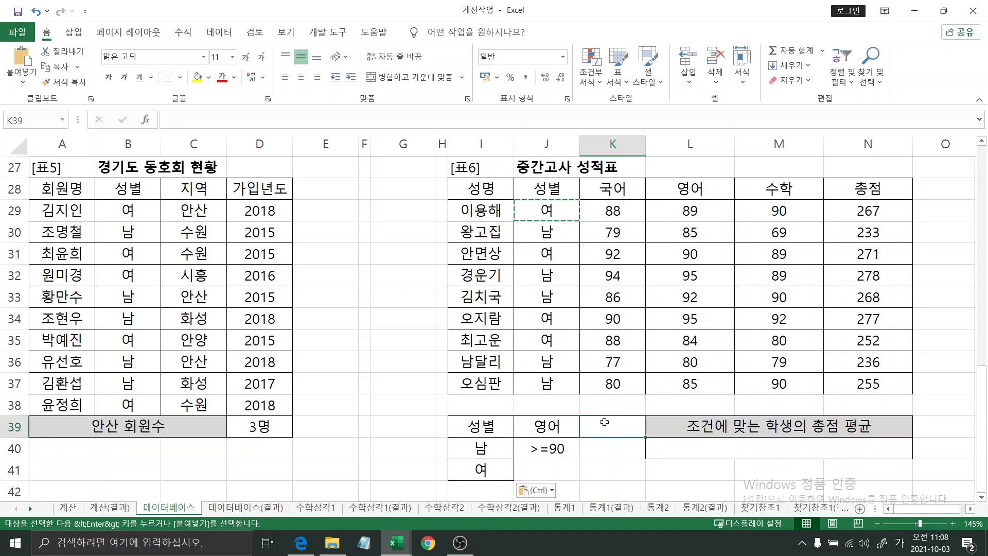
click(784, 193)
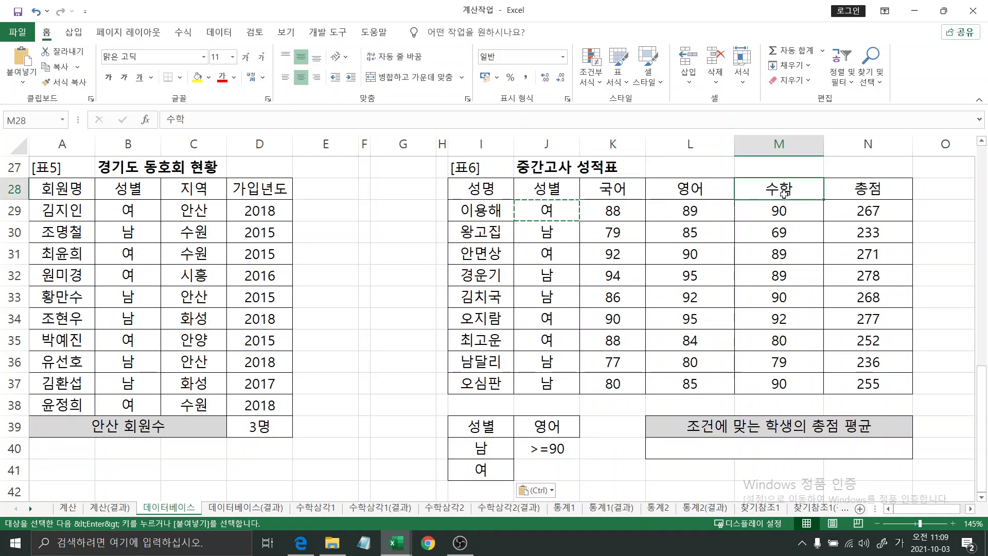
key(ctrl+c)
click(609, 427)
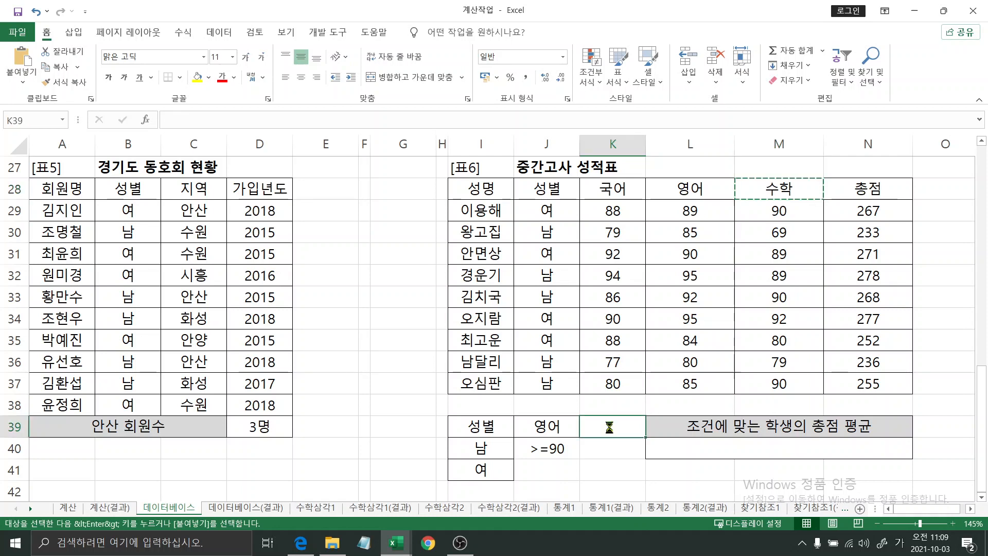
key(ctrl+v)
click(606, 474)
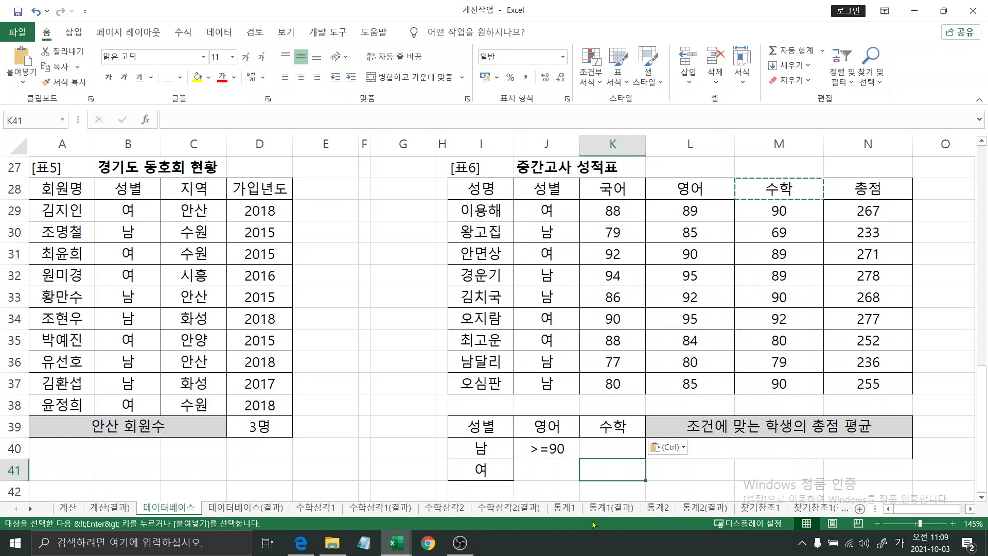
text(>=90)
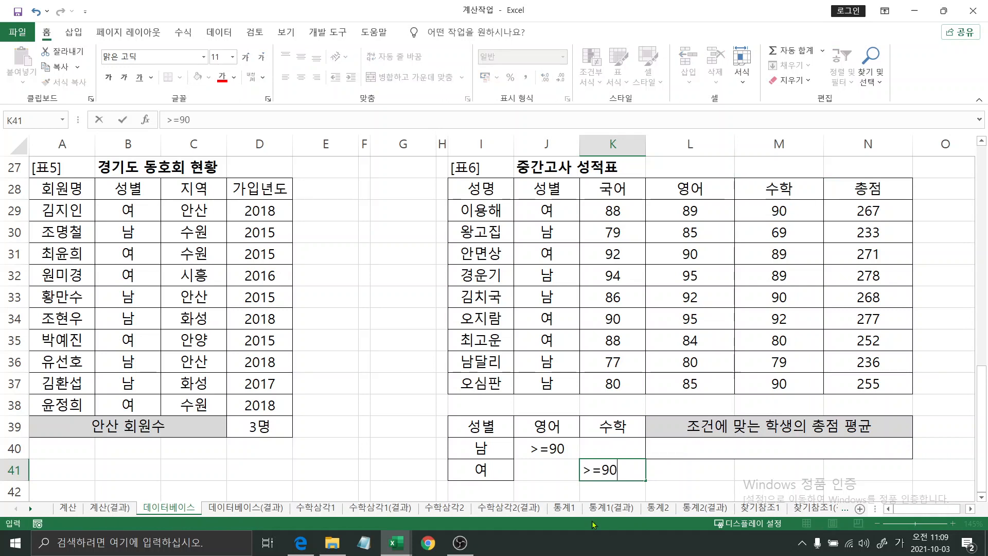
key(Return)
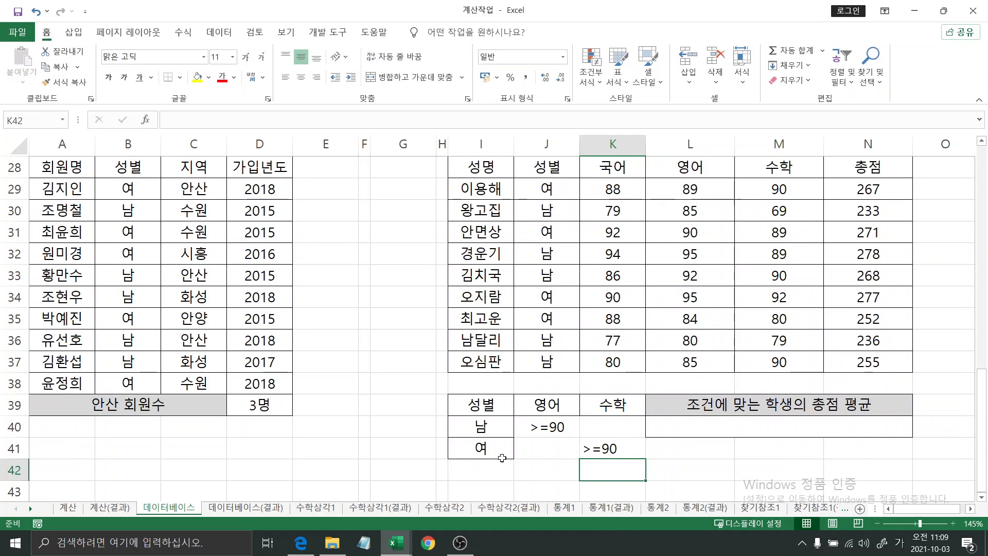
click(495, 451)
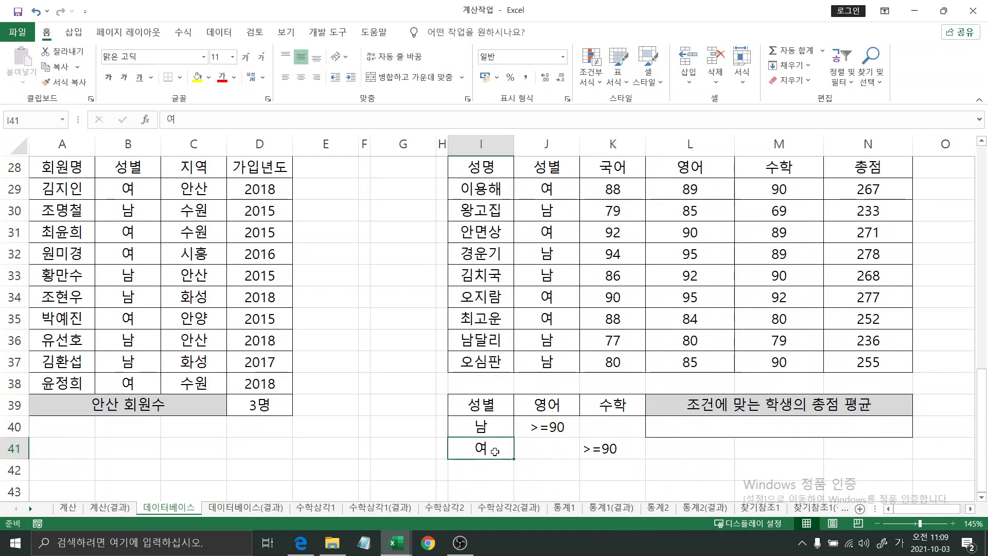
drag(495, 451, 613, 448)
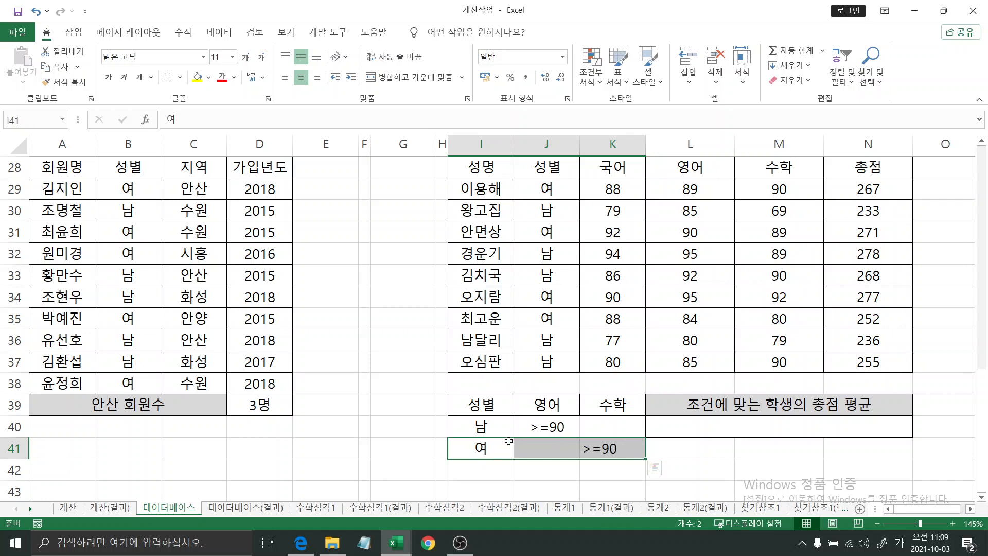
Examine how the two criteria rows in I39:K41 pair 남 with 영어 >=90 and 여 with 수학 >=90 as alternative conditions
drag(497, 430, 549, 437)
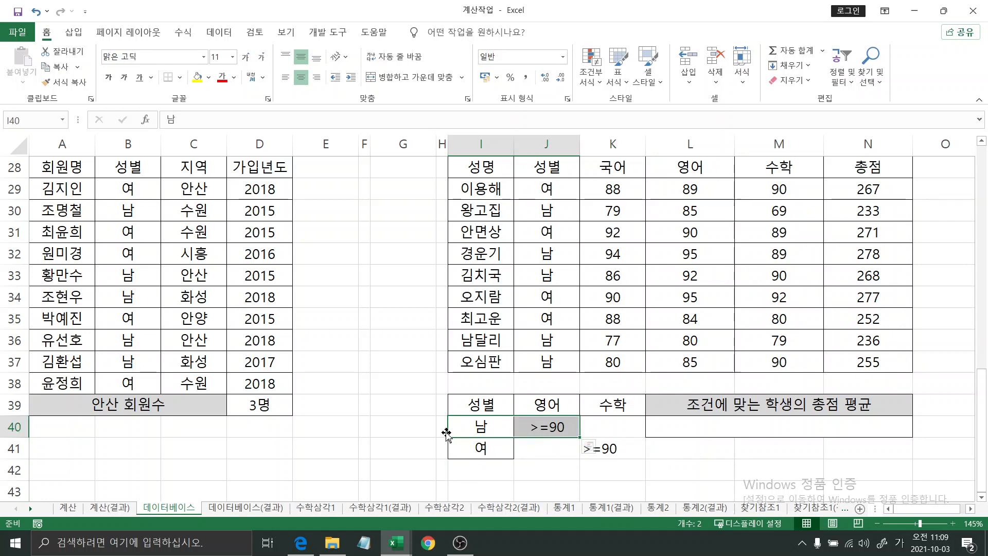
click(480, 427)
drag(480, 430, 539, 428)
drag(487, 446, 592, 448)
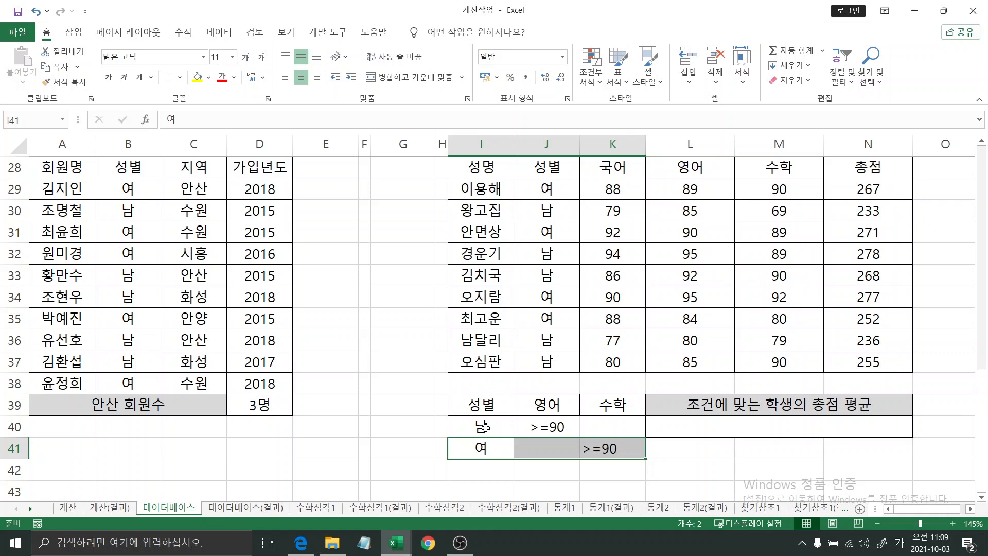
drag(475, 429, 531, 429)
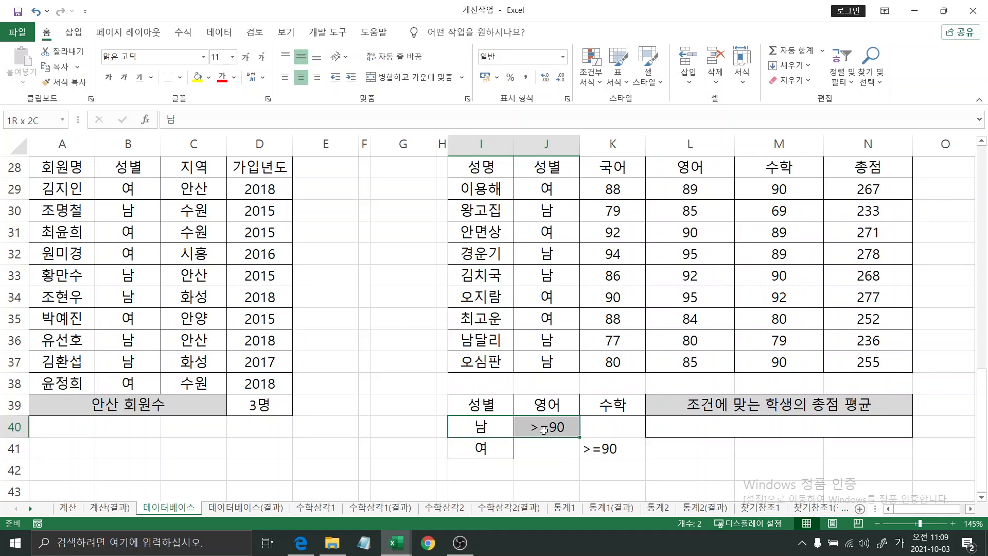
drag(487, 450, 602, 448)
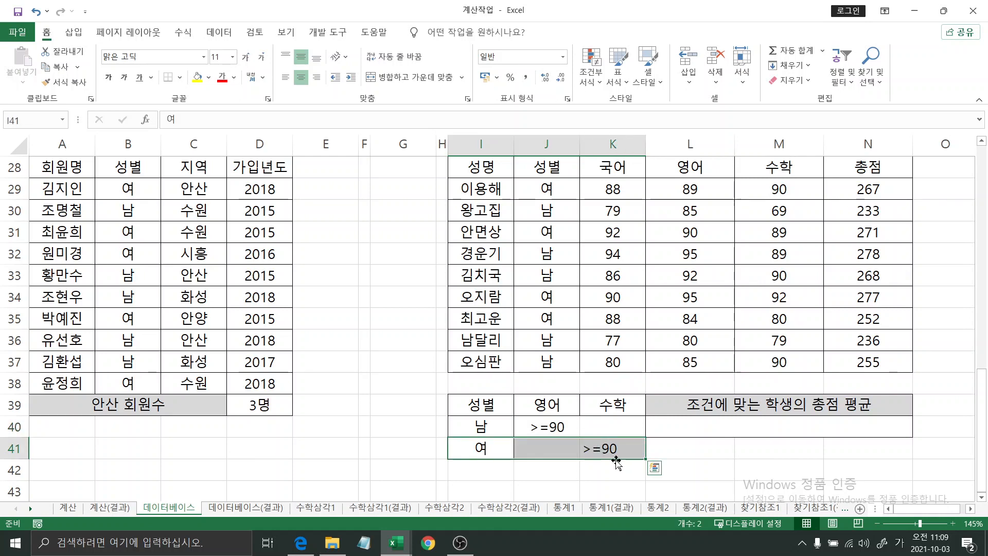
drag(486, 409, 607, 455)
drag(480, 428, 613, 427)
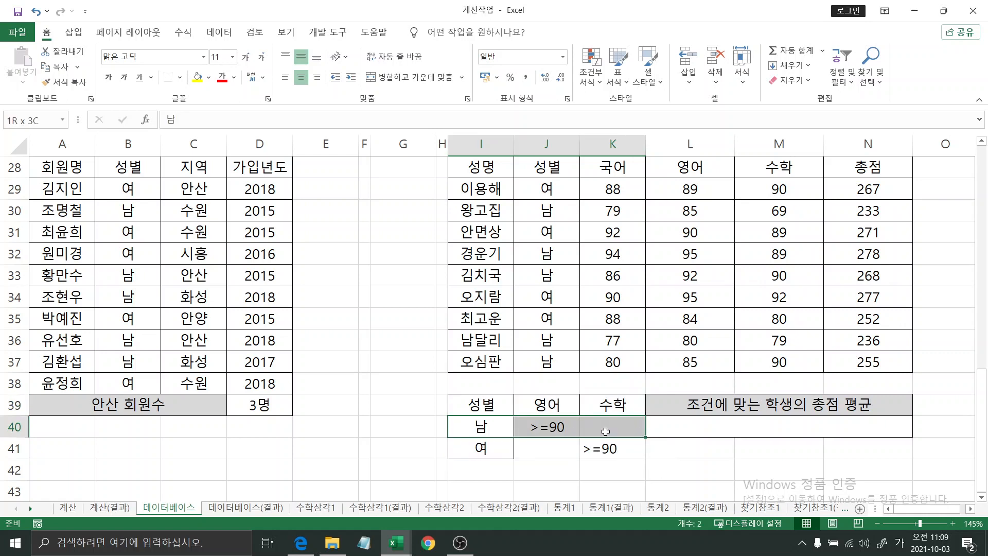
drag(520, 449, 610, 449)
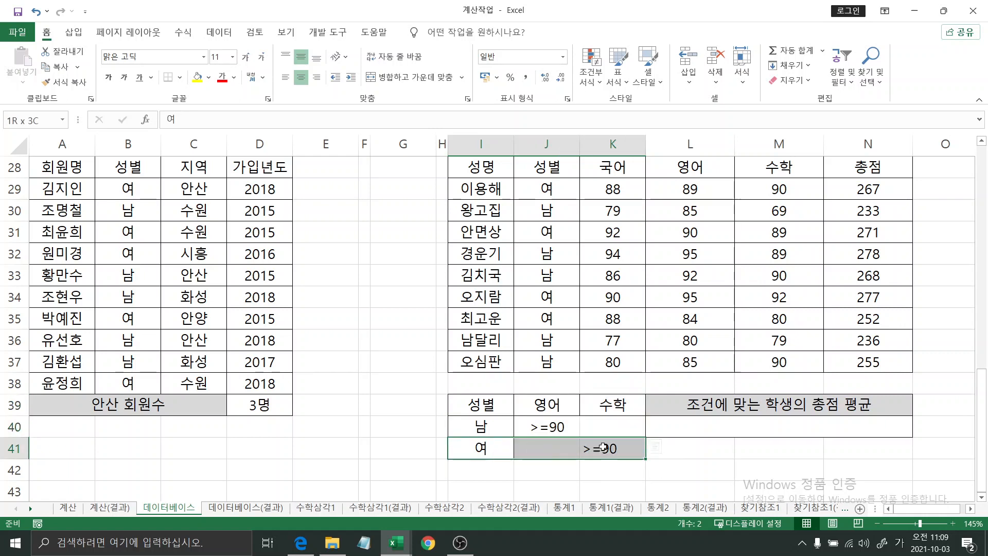
click(474, 431)
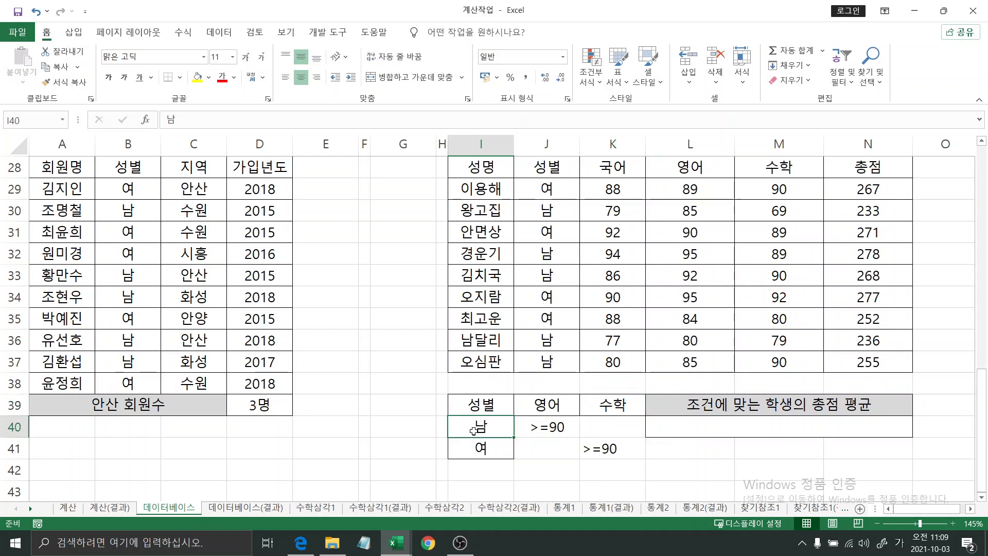
click(546, 432)
click(479, 432)
click(529, 432)
click(484, 452)
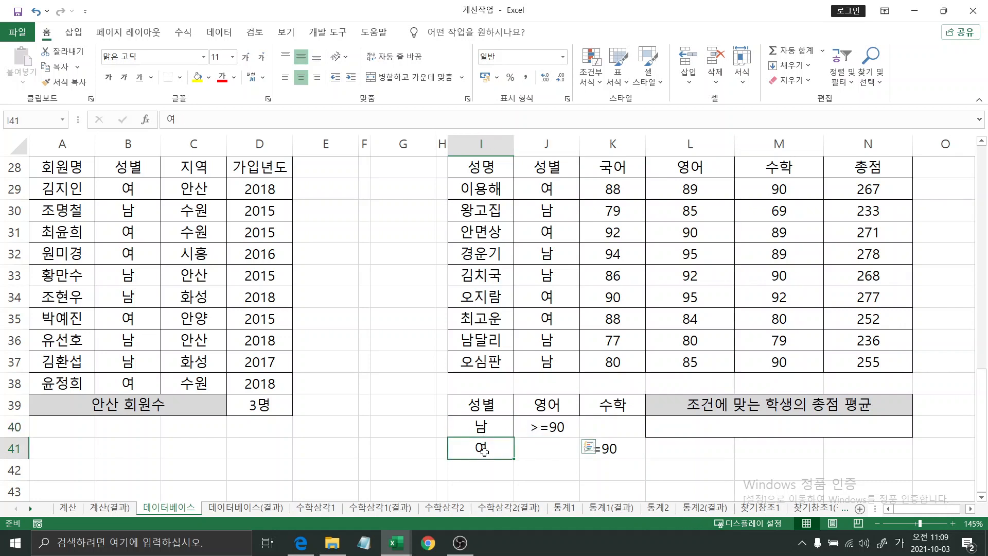
click(610, 448)
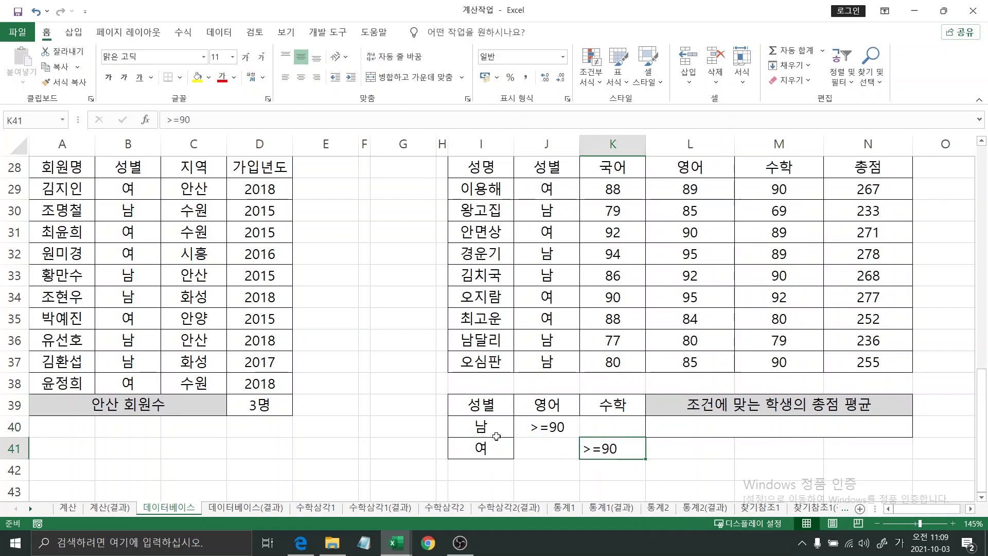
drag(496, 433, 589, 448)
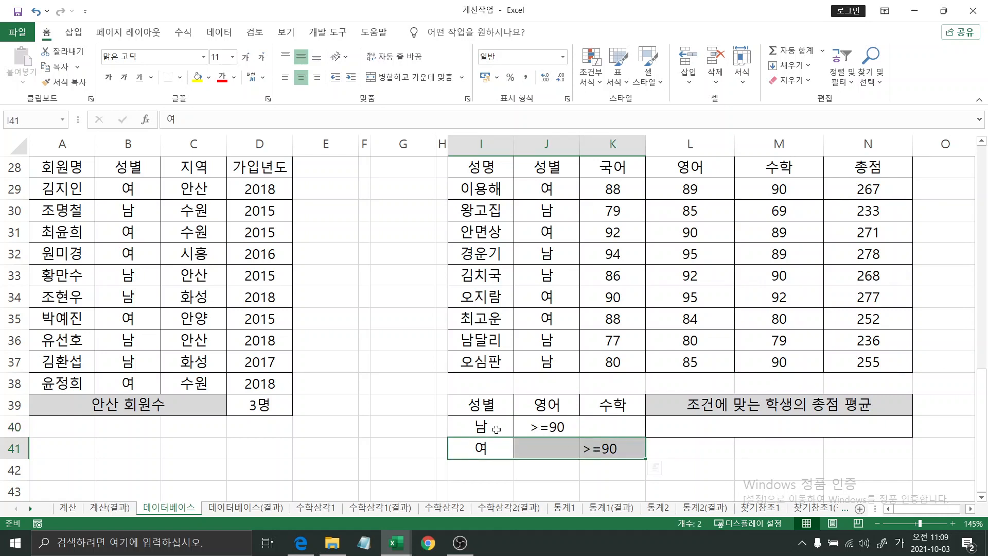
drag(494, 431, 589, 429)
drag(499, 450, 585, 450)
drag(481, 405, 608, 449)
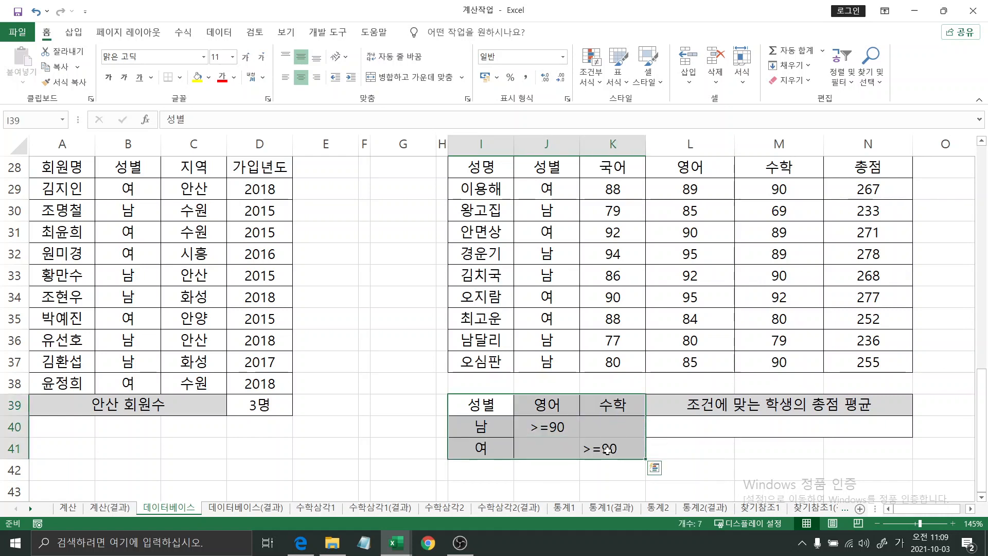
Start a DAVERAGE function in L40 with its arguments dialog and set the database to the score table I28:N37
click(704, 424)
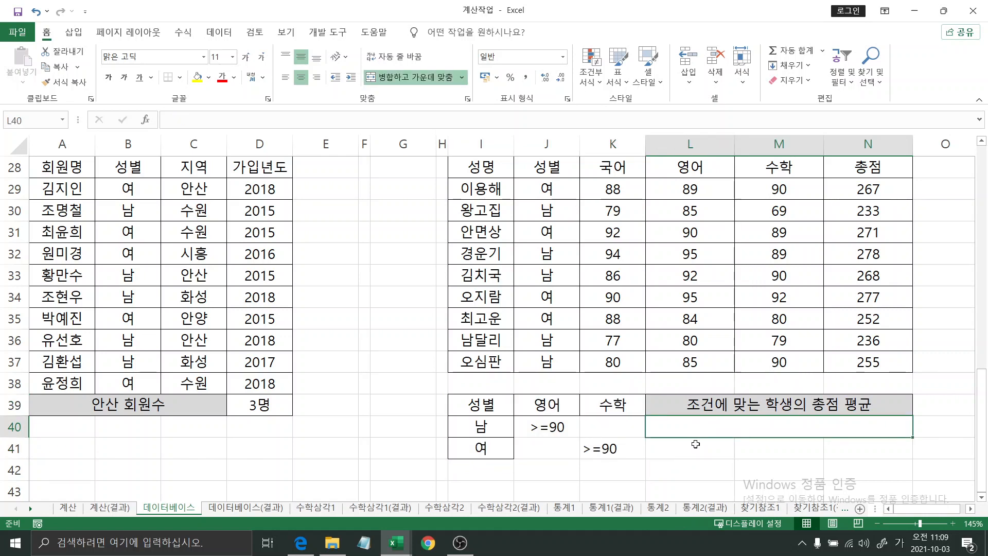
text(=ㅇ)
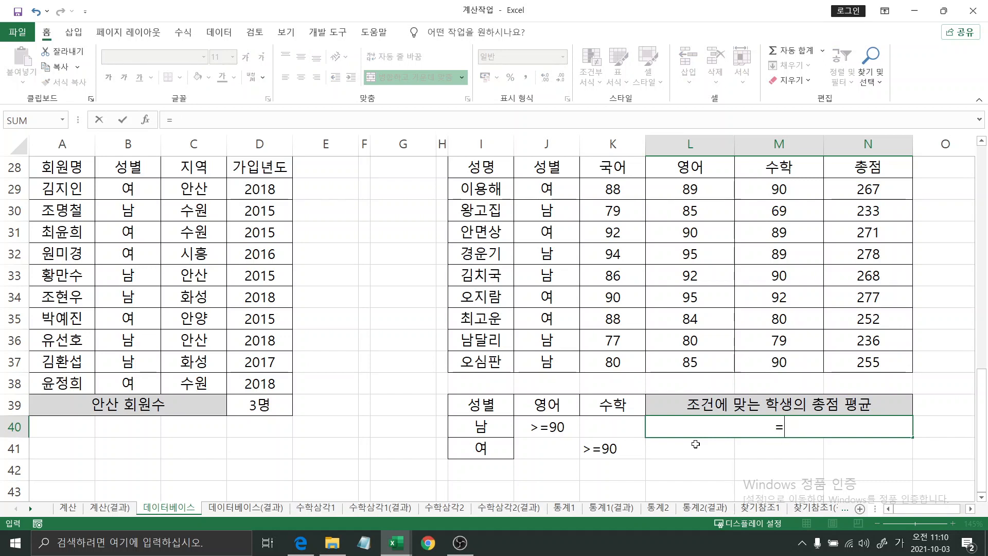
key(Hangul)
text(dav)
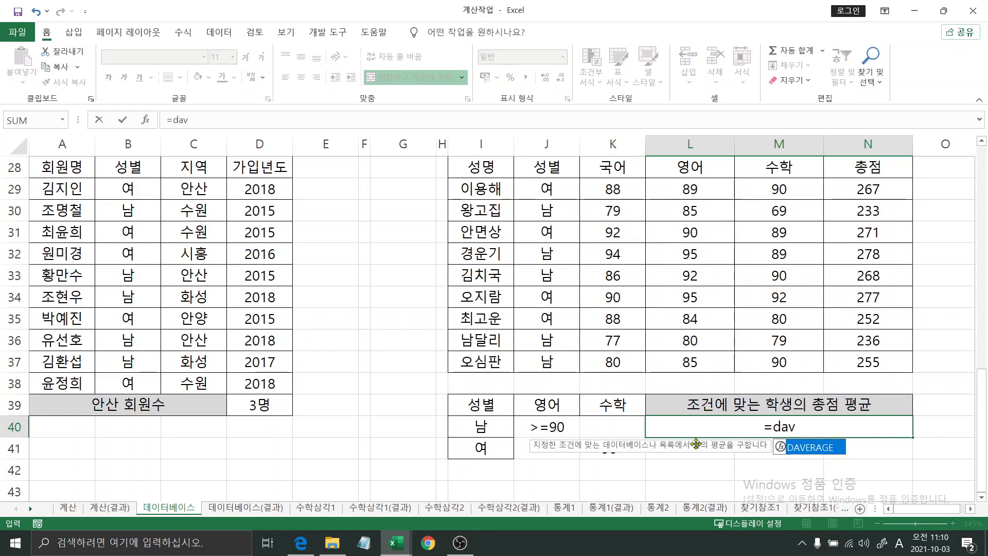
key(Tab)
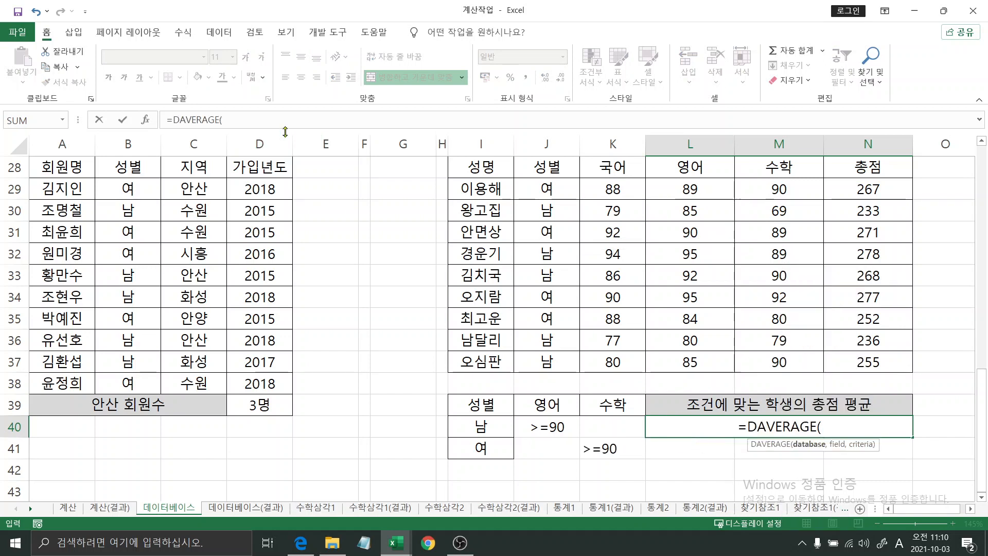
key(ctrl+a)
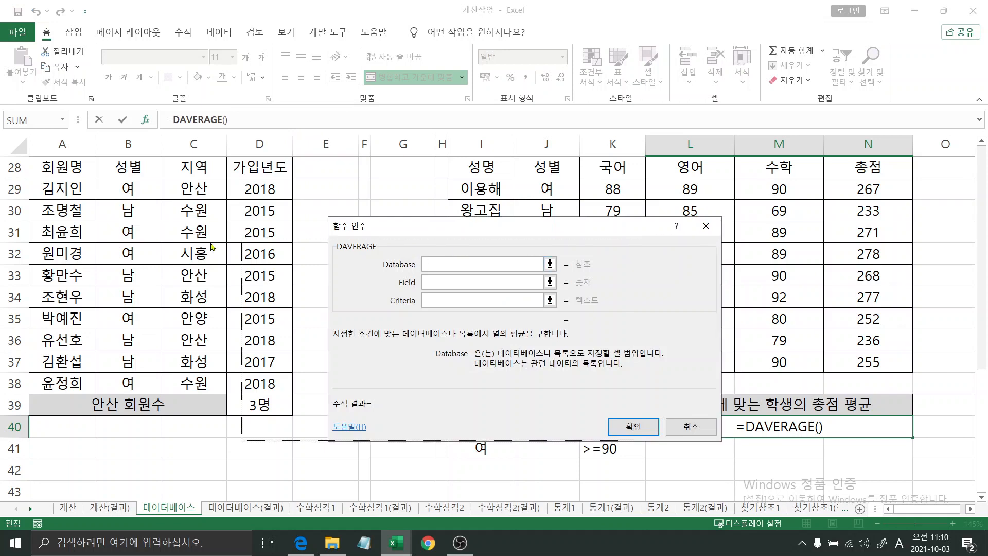
drag(212, 247, 82, 222)
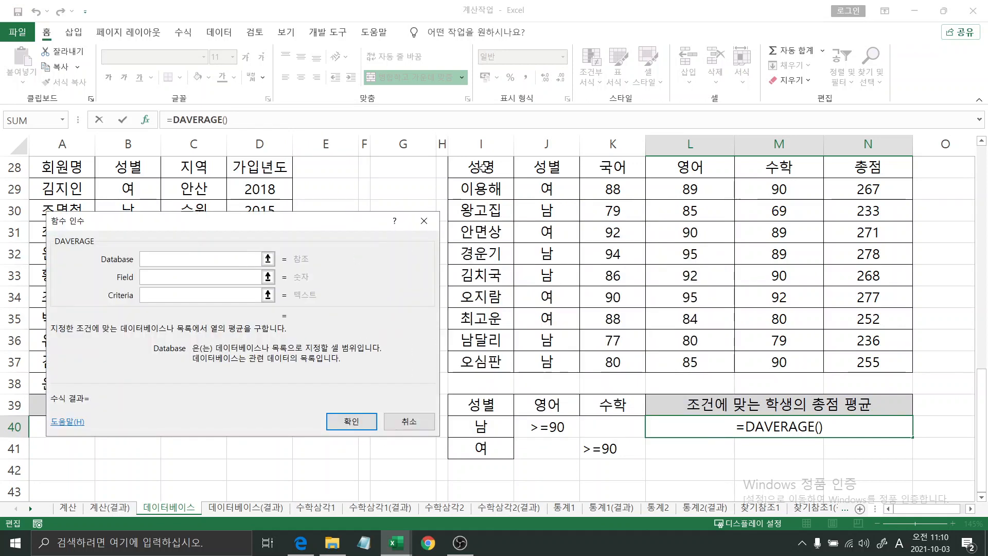
drag(482, 166, 857, 361)
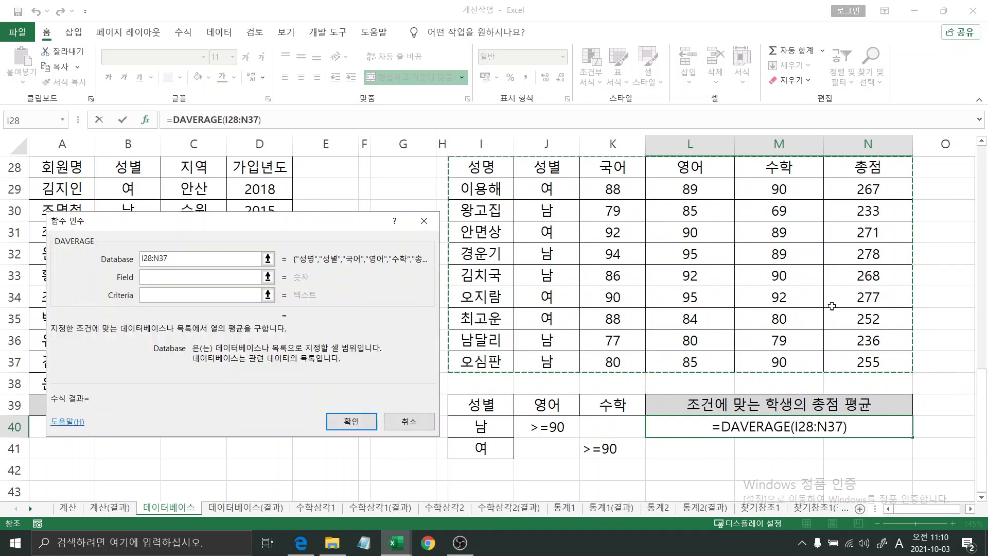
Set the DAVERAGE field to the 총점 header N28 and the criteria to I39:K41, and complete the formula
click(189, 279)
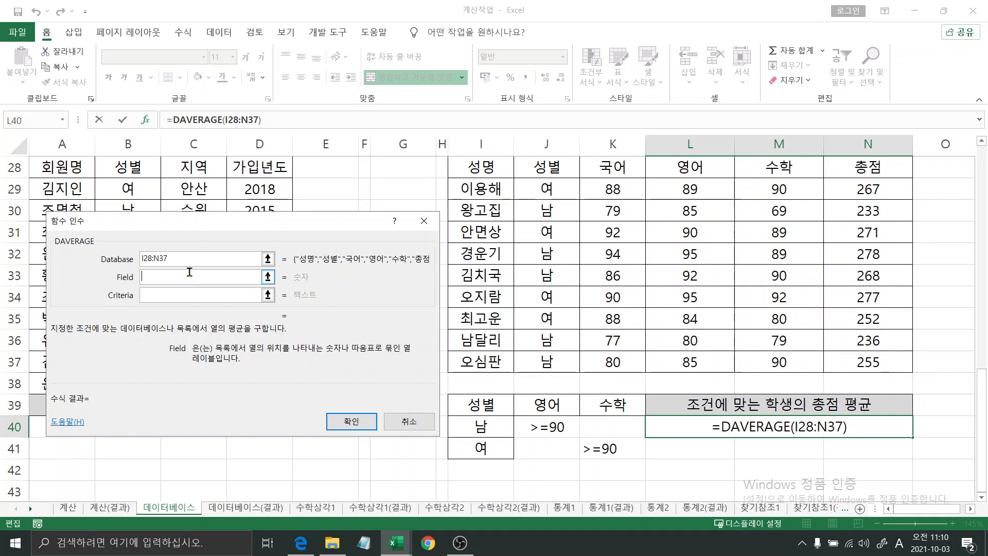
click(851, 167)
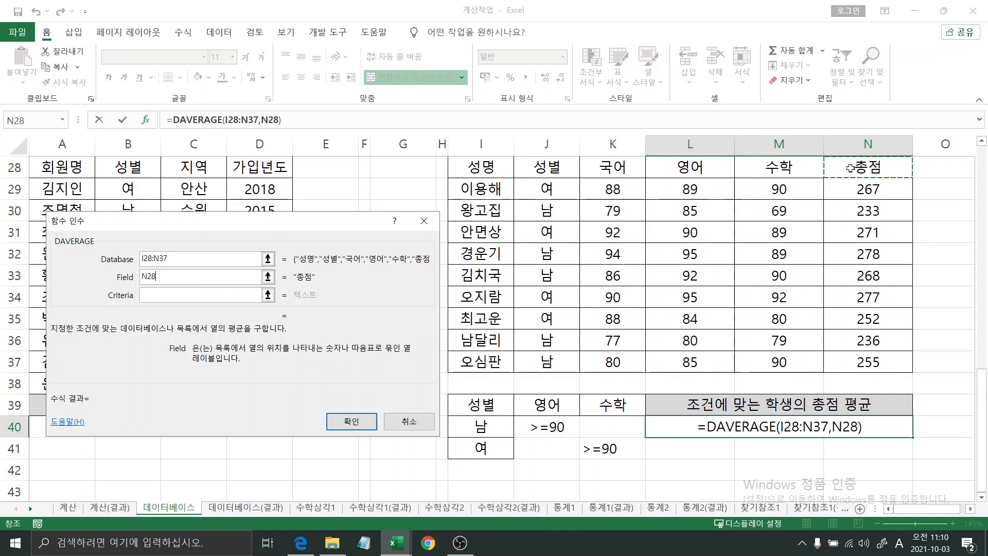
click(180, 295)
drag(480, 403, 554, 427)
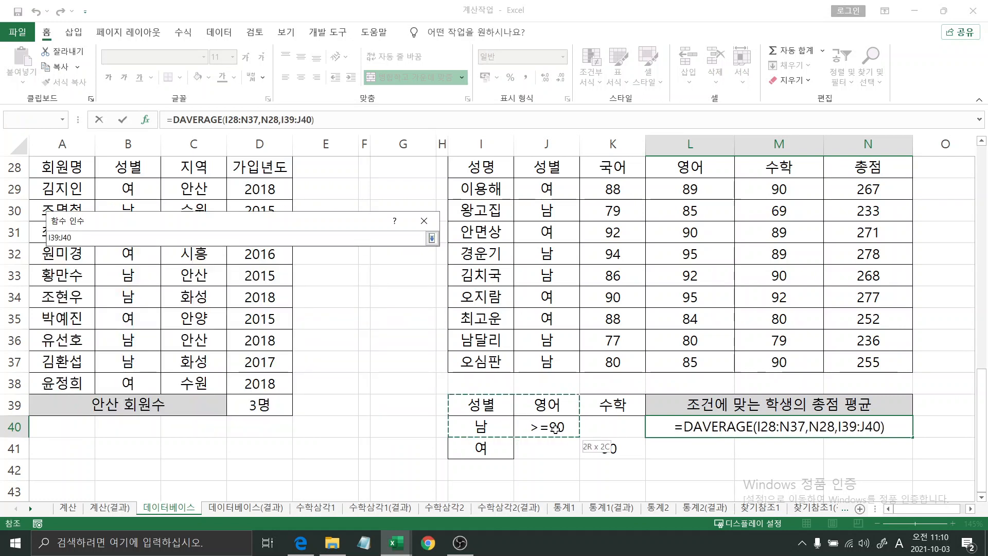
drag(555, 428, 609, 448)
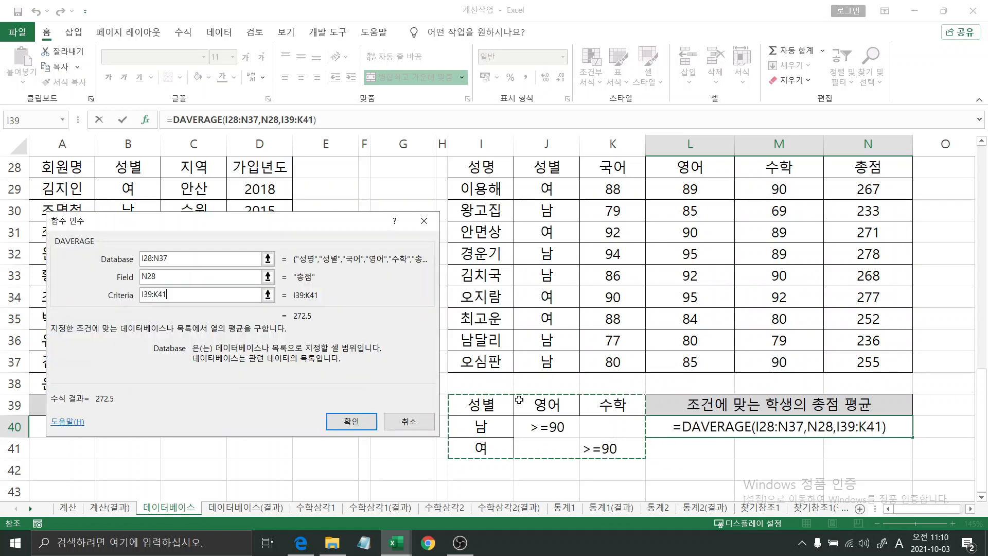
click(355, 423)
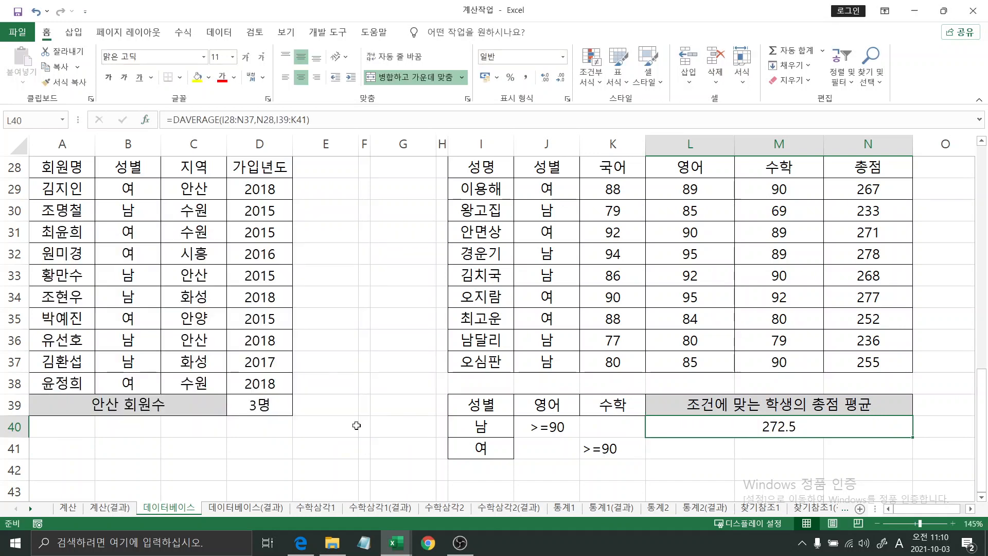